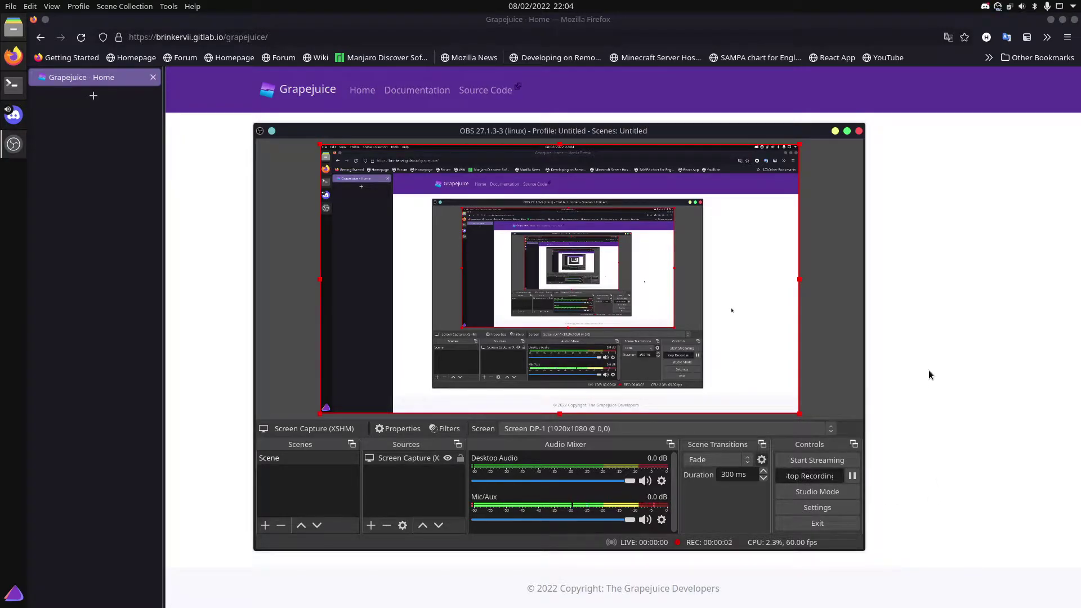
Open the Grapejuice docs, then the Arch Linux, Debian 10 and Ubuntu 18.04 package install guides in tabs.
{"action": "left_click", "coordinate": [927, 374]}
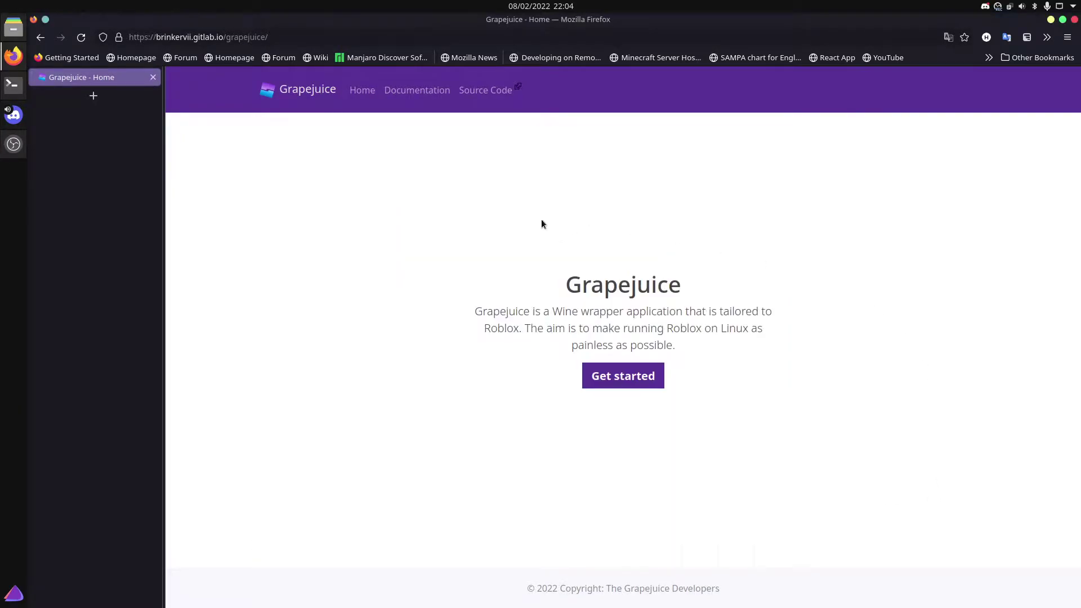
{"action": "left_click", "coordinate": [617, 377]}
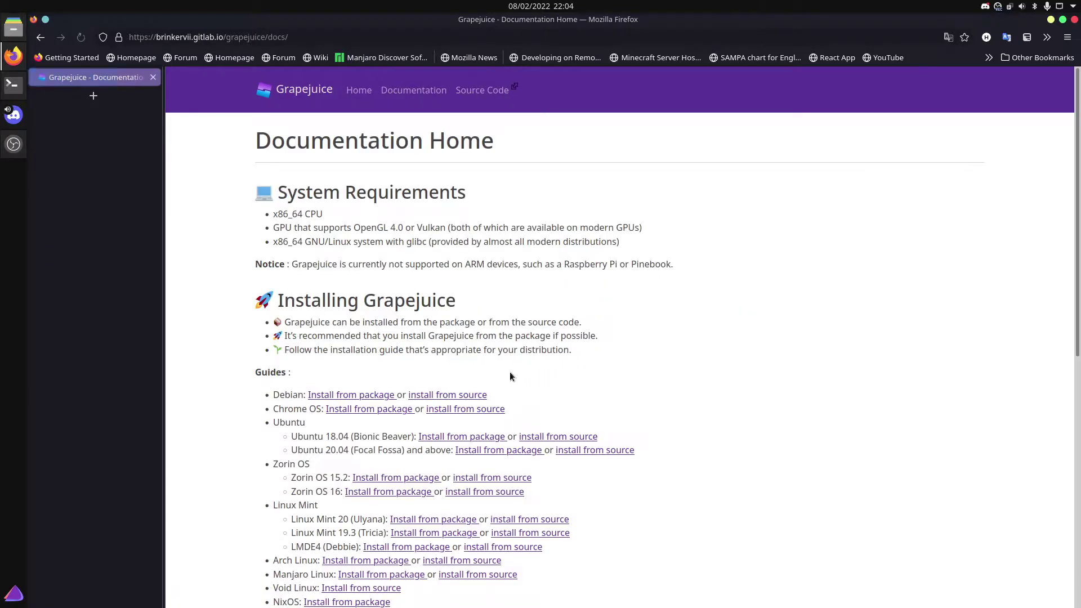
{"action": "scroll", "coordinate": [557, 262], "scroll_direction": "down", "scroll_amount": 3}
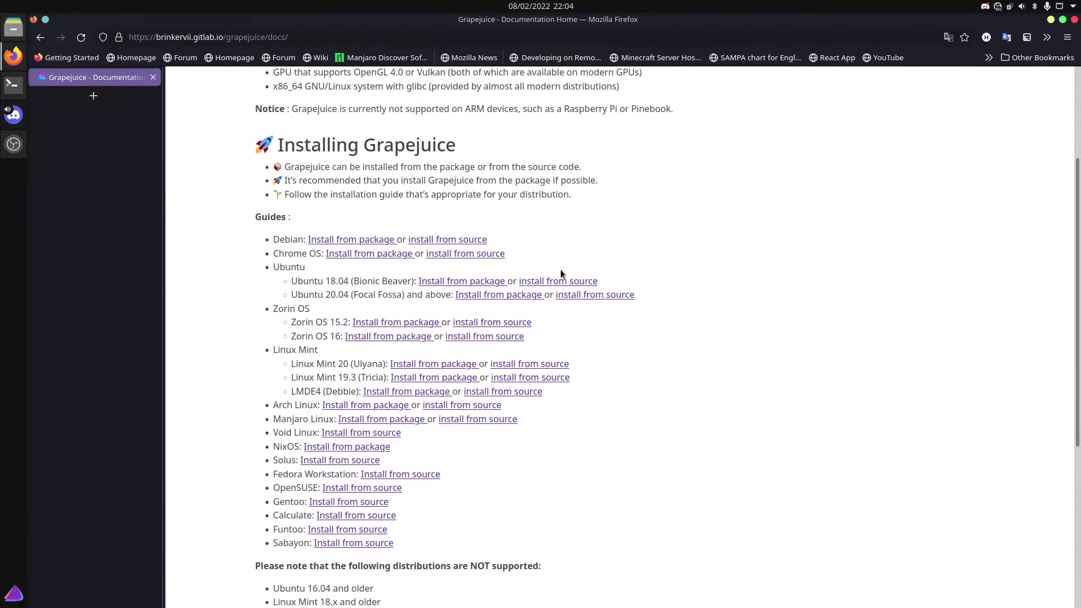
{"action": "scroll", "coordinate": [553, 296], "scroll_direction": "up", "scroll_amount": 3}
{"action": "scroll", "coordinate": [524, 297], "scroll_direction": "down", "scroll_amount": 2}
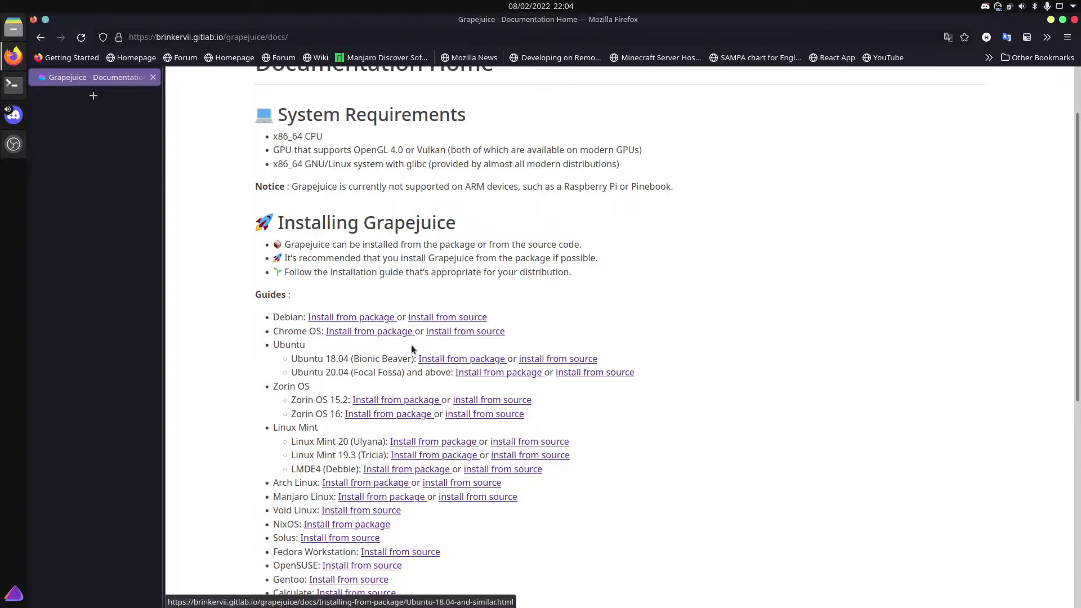
{"action": "scroll", "coordinate": [413, 334], "scroll_direction": "up", "scroll_amount": 1}
{"action": "scroll", "coordinate": [423, 329], "scroll_direction": "down", "scroll_amount": 2}
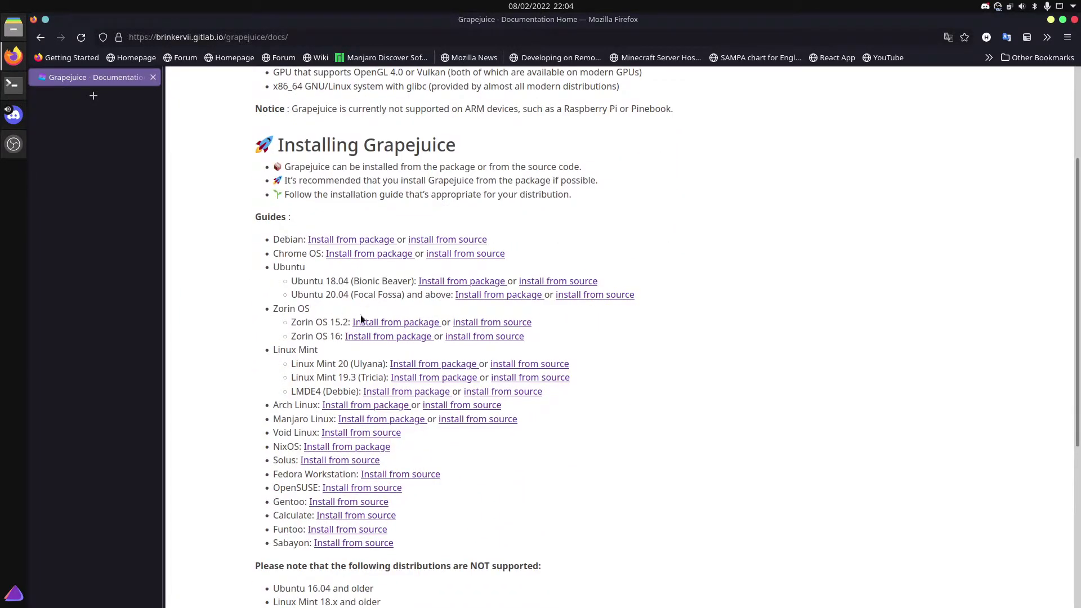
{"action": "scroll", "coordinate": [583, 262], "scroll_direction": "down", "scroll_amount": 2}
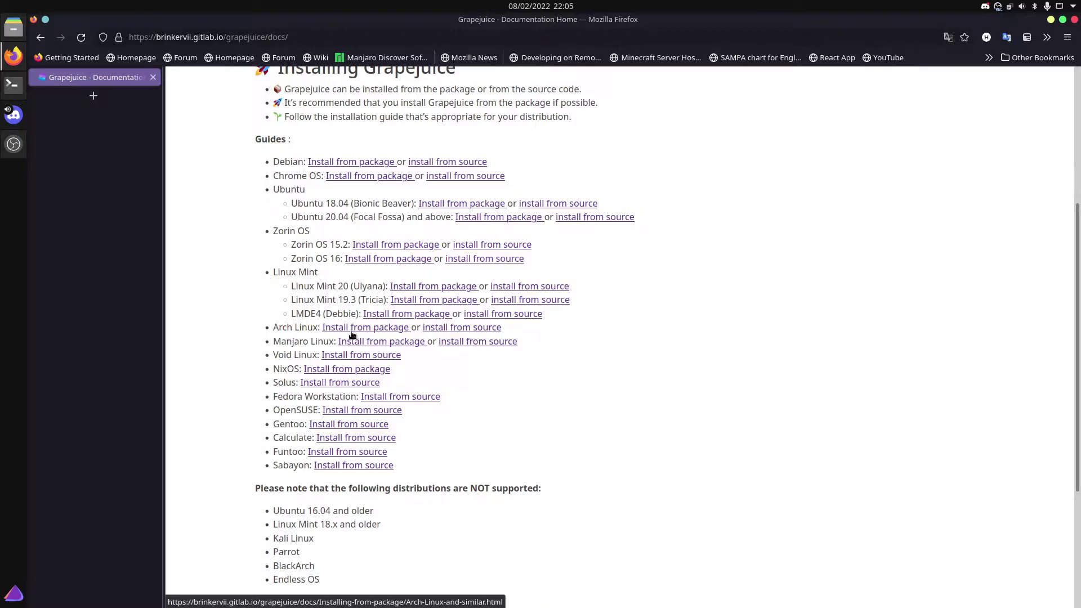
{"action": "middle_click", "coordinate": [362, 332]}
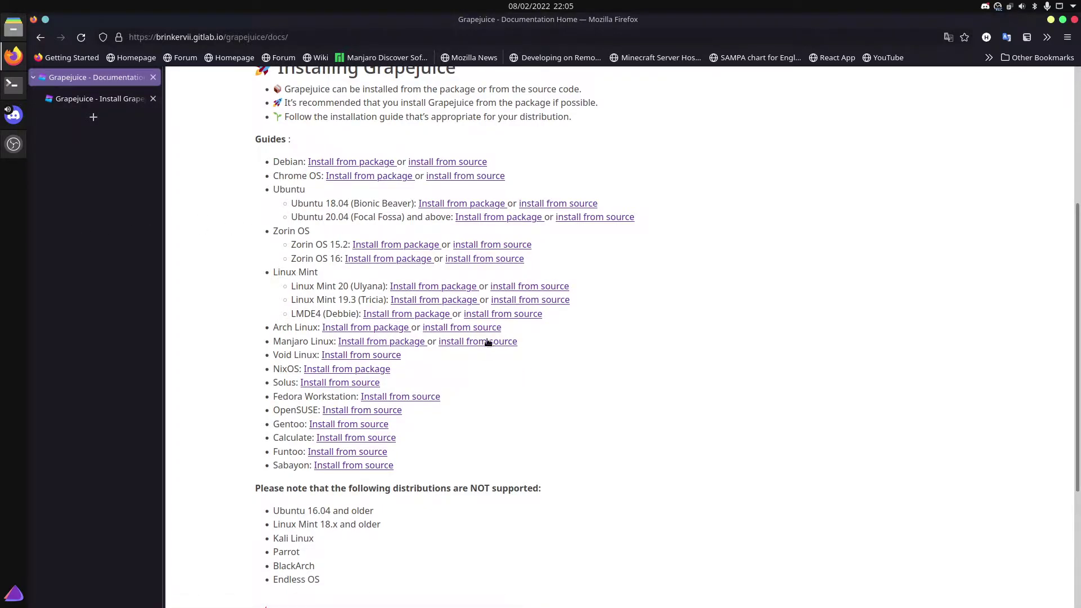
{"action": "middle_click", "coordinate": [484, 221]}
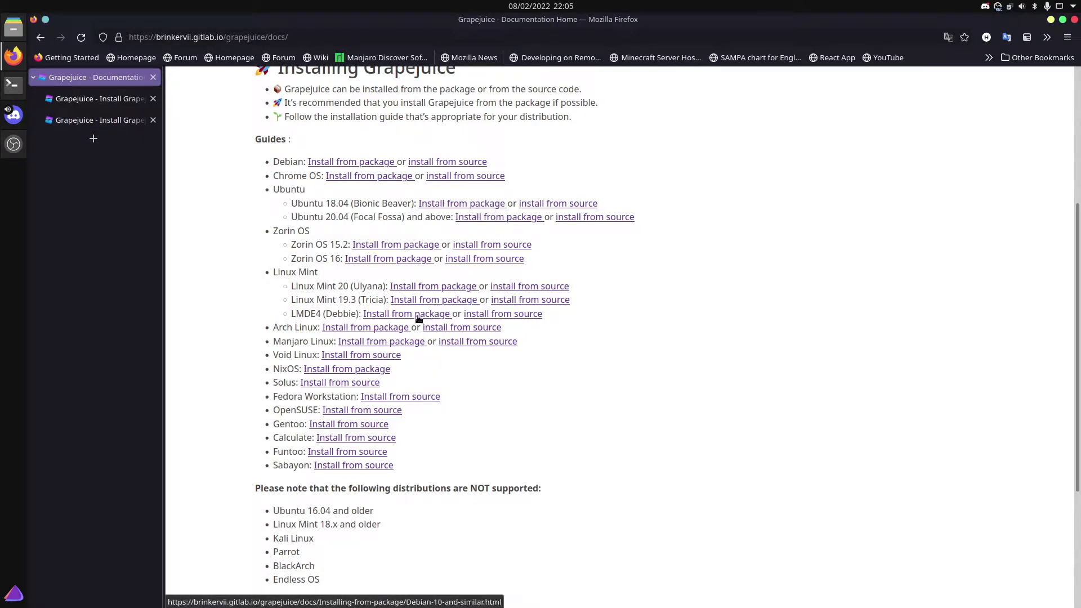
{"action": "middle_click", "coordinate": [446, 307]}
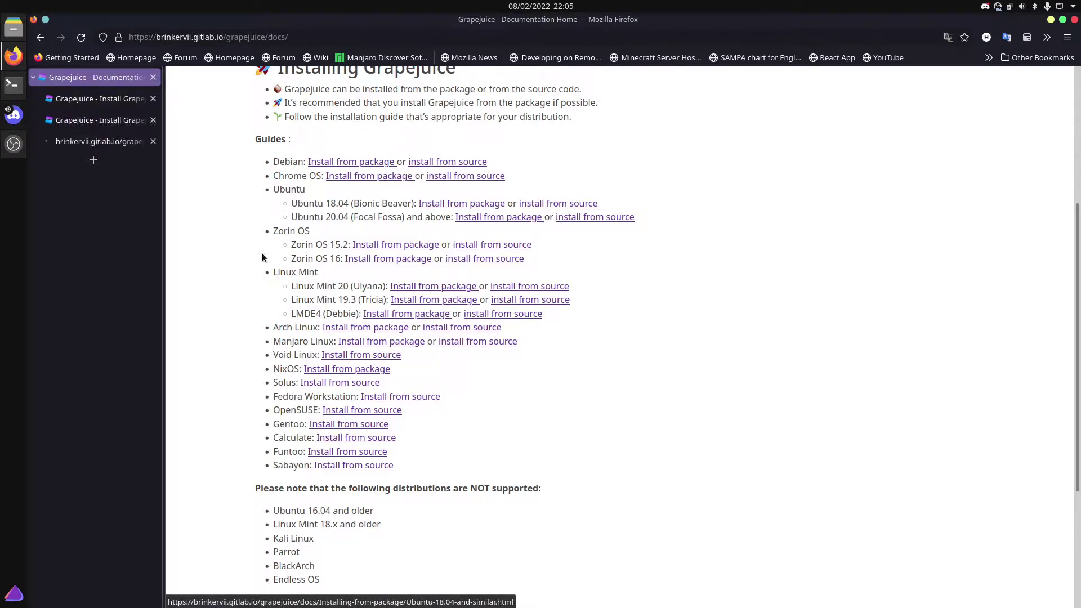
Switch between the Debian 10 and Ubuntu 18.04 guides, highlighting the Ubuntu 21.04/20.04 entries.
{"action": "left_click", "coordinate": [109, 125]}
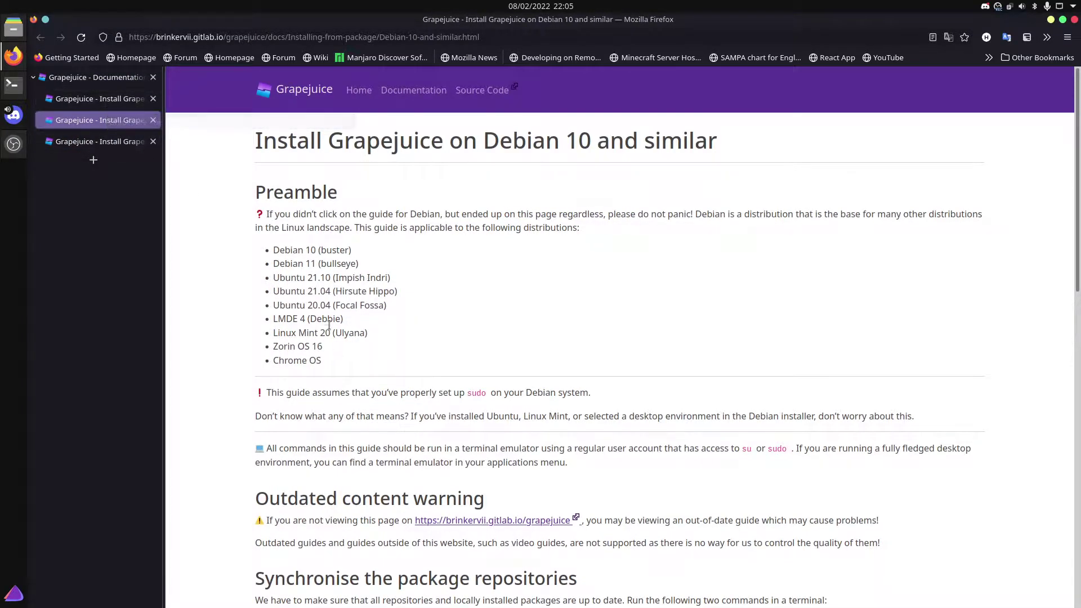
{"action": "left_click", "coordinate": [86, 144]}
{"action": "left_click", "coordinate": [109, 125]}
{"action": "left_click", "coordinate": [104, 120]}
{"action": "left_click_drag", "start_coordinate": [389, 306], "coordinate": [255, 290]}
{"action": "left_click", "coordinate": [493, 318]}
{"action": "scroll", "coordinate": [492, 319], "scroll_direction": "down", "scroll_amount": 6}
{"action": "scroll", "coordinate": [439, 325], "scroll_direction": "down", "scroll_amount": 2}
Highlight the Debian 10 package update and Grapejuice install commands, then close the Debian tab.
{"action": "triple_click", "coordinate": [374, 243]}
{"action": "left_click", "coordinate": [501, 343]}
{"action": "scroll", "coordinate": [403, 290], "scroll_direction": "down", "scroll_amount": 2}
{"action": "scroll", "coordinate": [396, 282], "scroll_direction": "down", "scroll_amount": 3}
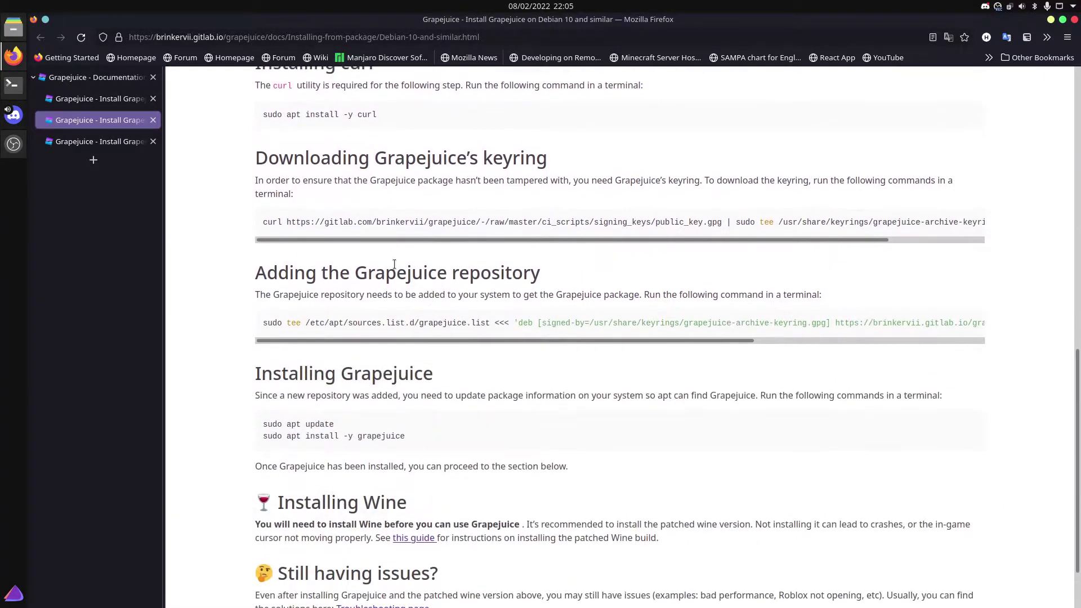
{"action": "left_click_drag", "start_coordinate": [535, 239], "coordinate": [765, 250]}
{"action": "left_click_drag", "start_coordinate": [541, 245], "coordinate": [372, 254]}
{"action": "scroll", "coordinate": [372, 338], "scroll_direction": "down", "scroll_amount": 2}
{"action": "mouse_move", "coordinate": [292, 266]}
{"action": "left_mouse_down"}
{"action": "mouse_move", "coordinate": [517, 266]}
{"action": "mouse_move", "coordinate": [283, 292]}
{"action": "left_mouse_up"}
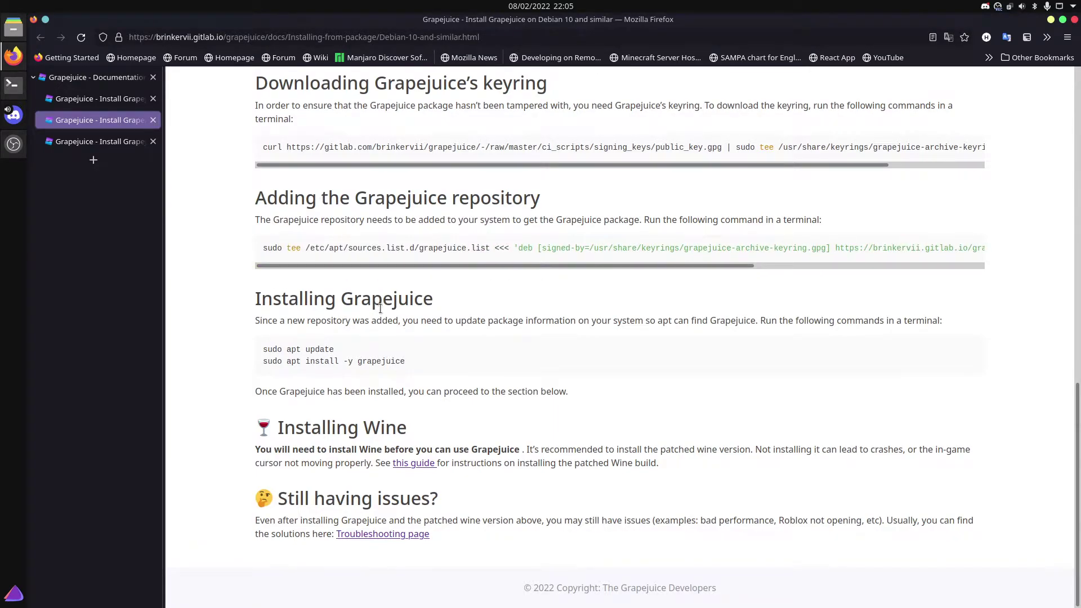
{"action": "triple_click", "coordinate": [425, 363]}
{"action": "left_click", "coordinate": [476, 364]}
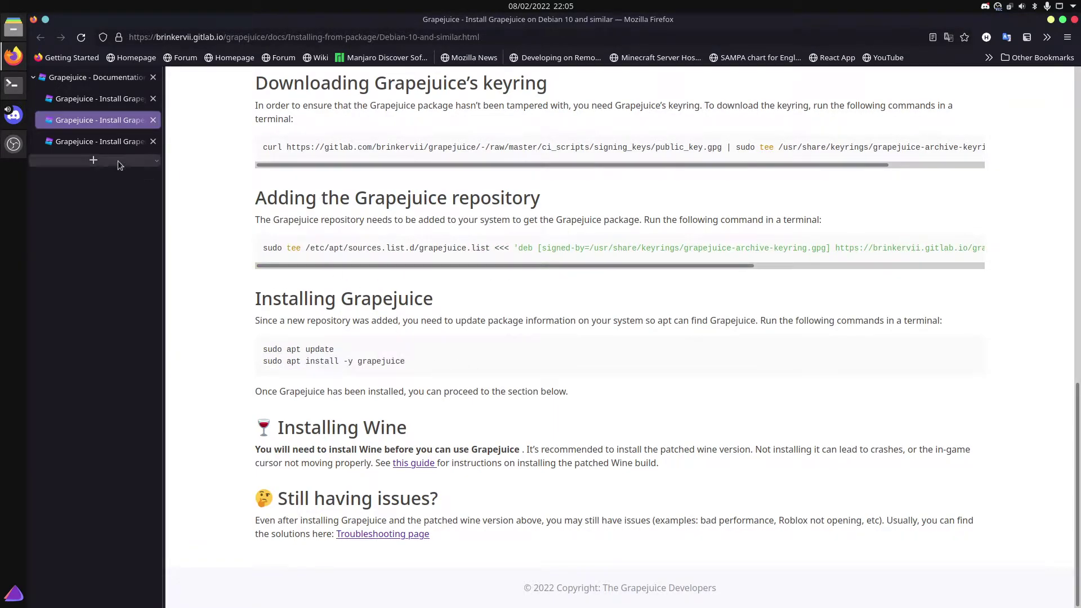
{"action": "left_click", "coordinate": [155, 122]}
{"action": "scroll", "coordinate": [532, 345], "scroll_direction": "down", "scroll_amount": 2}
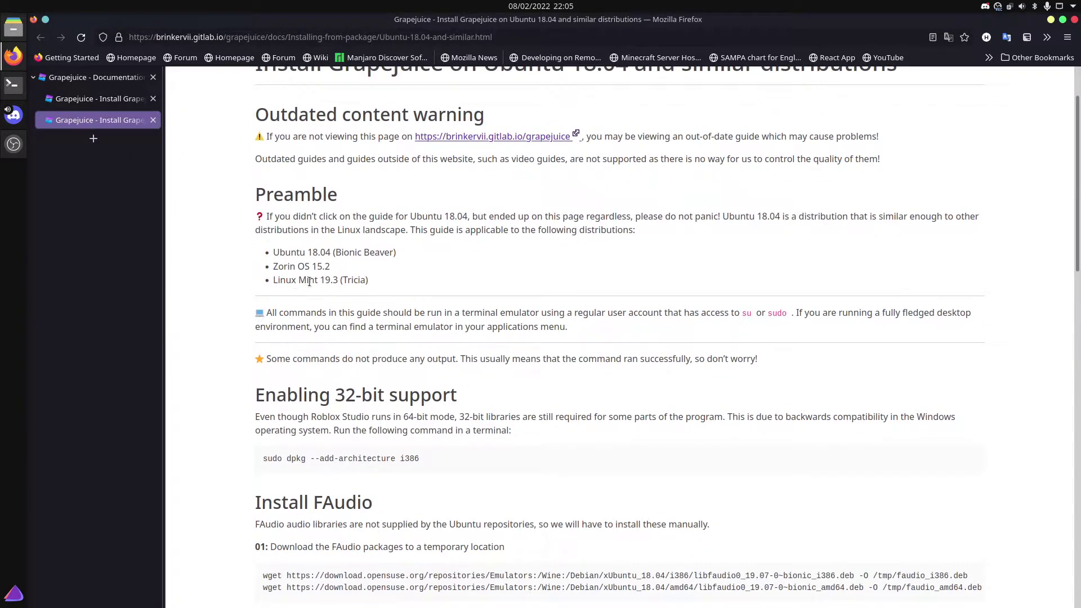
{"action": "scroll", "coordinate": [391, 307], "scroll_direction": "down", "scroll_amount": 4}
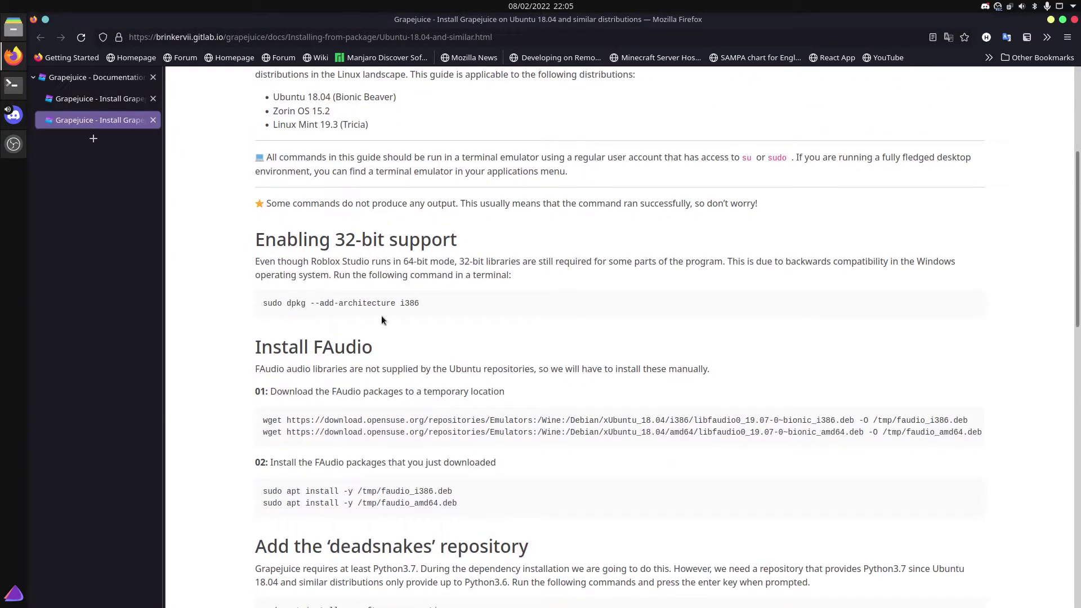
{"action": "left_click_drag", "start_coordinate": [419, 300], "coordinate": [258, 300]}
{"action": "left_click", "coordinate": [470, 299]}
{"action": "scroll", "coordinate": [558, 276], "scroll_direction": "down", "scroll_amount": 5}
{"action": "scroll", "coordinate": [493, 291], "scroll_direction": "up", "scroll_amount": 5}
{"action": "scroll", "coordinate": [495, 294], "scroll_direction": "down", "scroll_amount": 4}
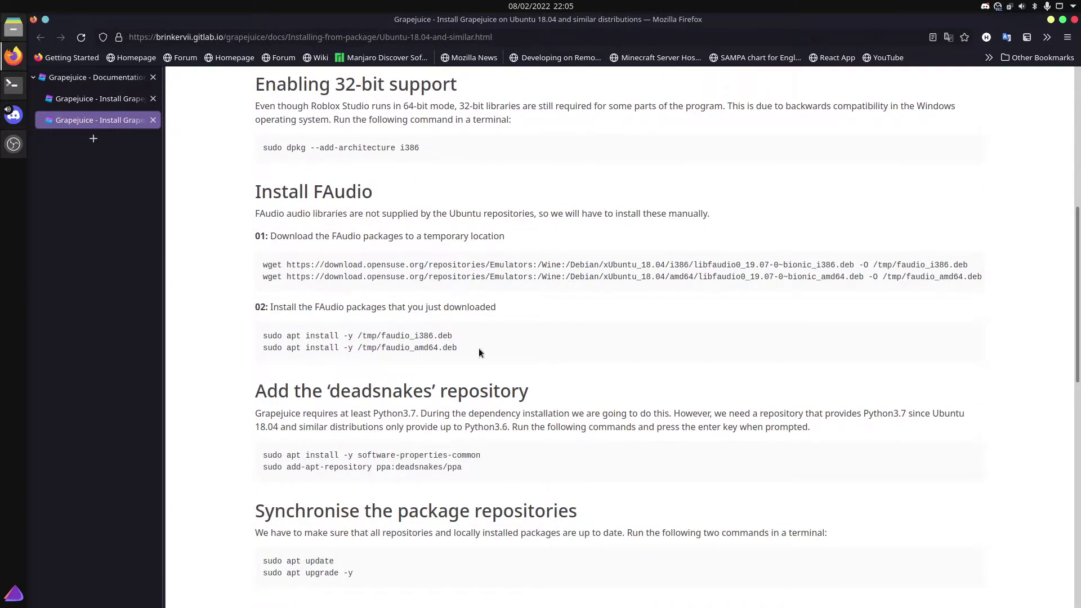
{"action": "scroll", "coordinate": [473, 350], "scroll_direction": "down", "scroll_amount": 4}
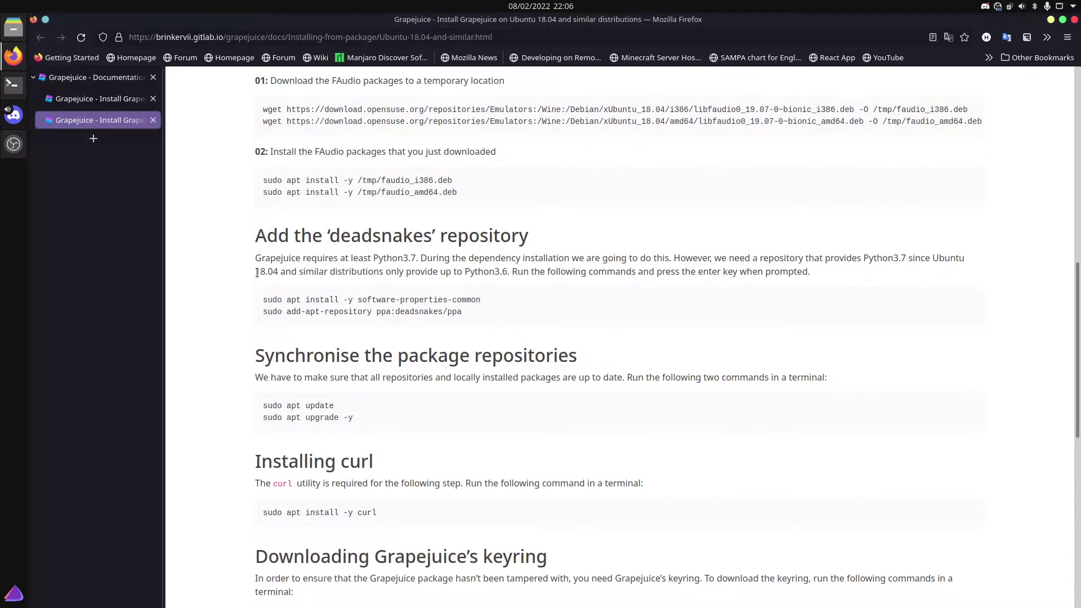
{"action": "scroll", "coordinate": [376, 298], "scroll_direction": "down", "scroll_amount": 2}
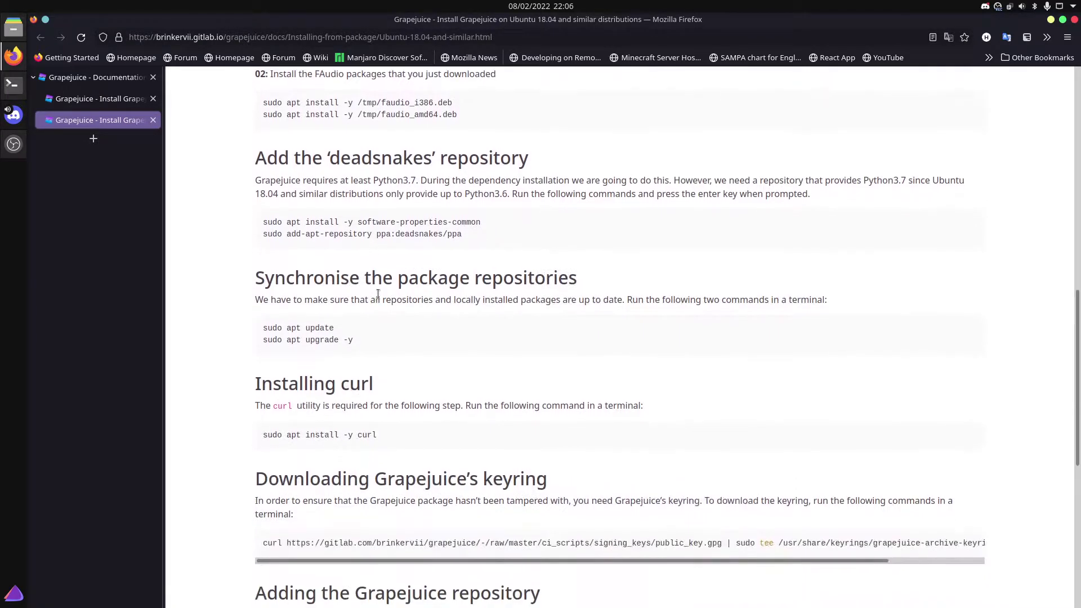
{"action": "left_click_drag", "start_coordinate": [477, 237], "coordinate": [305, 213]}
{"action": "left_click", "coordinate": [469, 235]}
{"action": "left_click_drag", "start_coordinate": [477, 200], "coordinate": [566, 202]}
{"action": "left_click", "coordinate": [623, 241]}
{"action": "scroll", "coordinate": [245, 220], "scroll_direction": "down", "scroll_amount": 5}
{"action": "scroll", "coordinate": [305, 280], "scroll_direction": "up", "scroll_amount": 4}
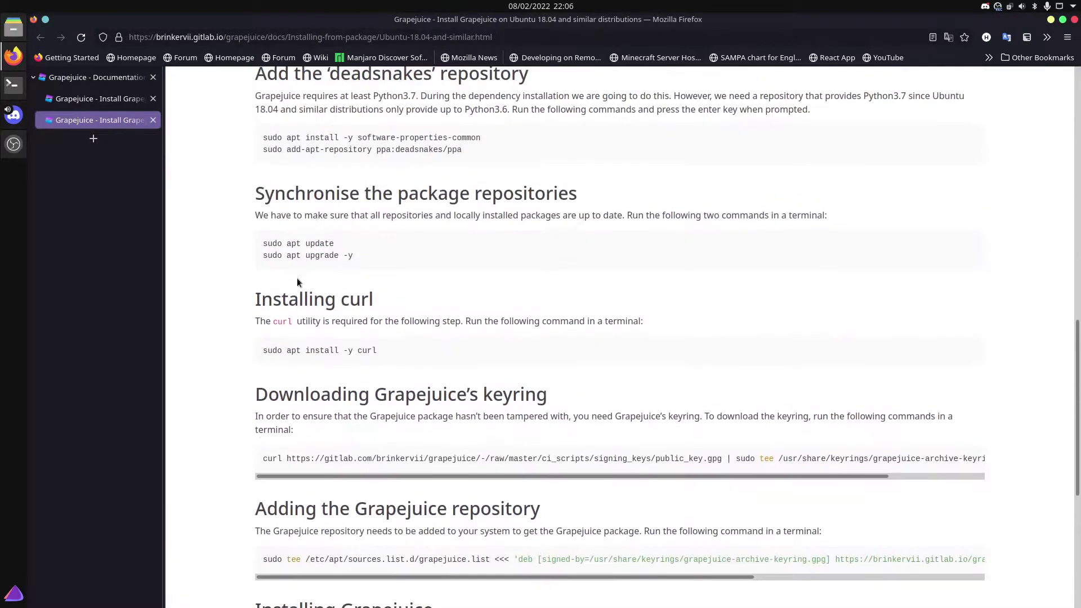
{"action": "scroll", "coordinate": [330, 309], "scroll_direction": "up", "scroll_amount": 2}
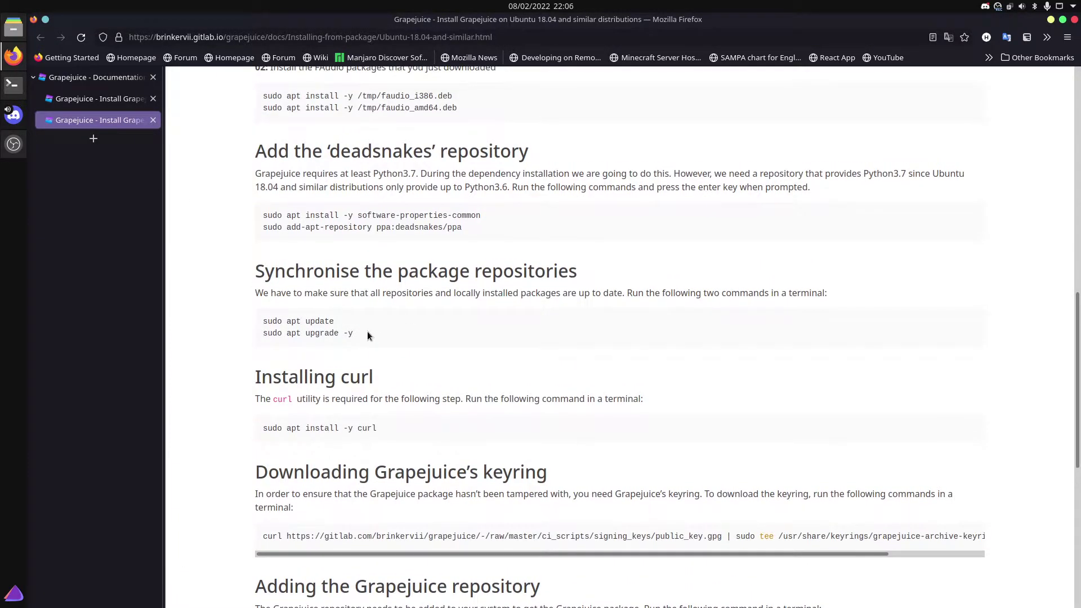
{"action": "left_click_drag", "start_coordinate": [368, 333], "coordinate": [256, 308]}
{"action": "left_click", "coordinate": [507, 333]}
{"action": "scroll", "coordinate": [507, 332], "scroll_direction": "down", "scroll_amount": 3}
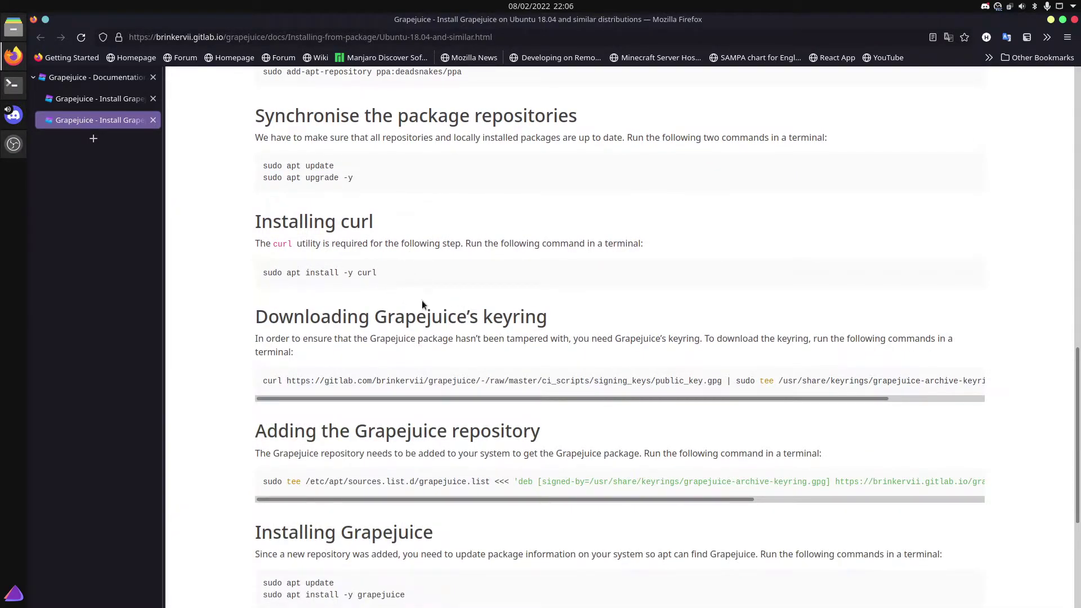
{"action": "scroll", "coordinate": [423, 300], "scroll_direction": "down", "scroll_amount": 3}
{"action": "left_click_drag", "start_coordinate": [389, 243], "coordinate": [560, 242]}
{"action": "mouse_move", "coordinate": [461, 245]}
{"action": "left_mouse_down"}
{"action": "mouse_move", "coordinate": [286, 270]}
{"action": "mouse_move", "coordinate": [567, 275]}
{"action": "mouse_move", "coordinate": [307, 316]}
{"action": "left_mouse_up"}
{"action": "scroll", "coordinate": [374, 274], "scroll_direction": "down", "scroll_amount": 2}
{"action": "left_click", "coordinate": [297, 247]}
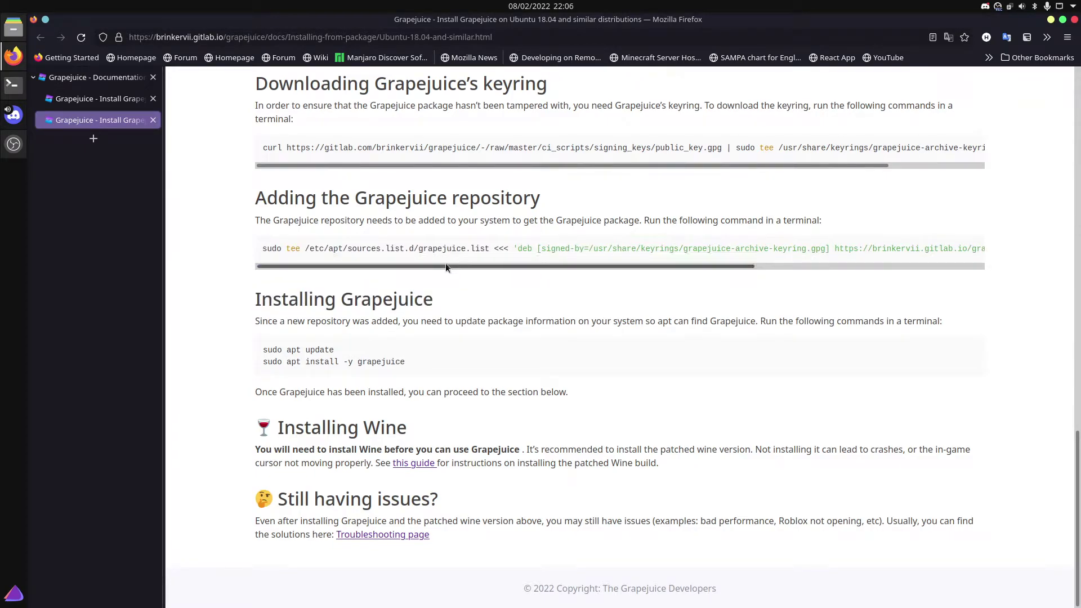
{"action": "left_click_drag", "start_coordinate": [350, 350], "coordinate": [257, 350]}
{"action": "left_click_drag", "start_coordinate": [433, 361], "coordinate": [250, 360]}
{"action": "left_click", "coordinate": [472, 348]}
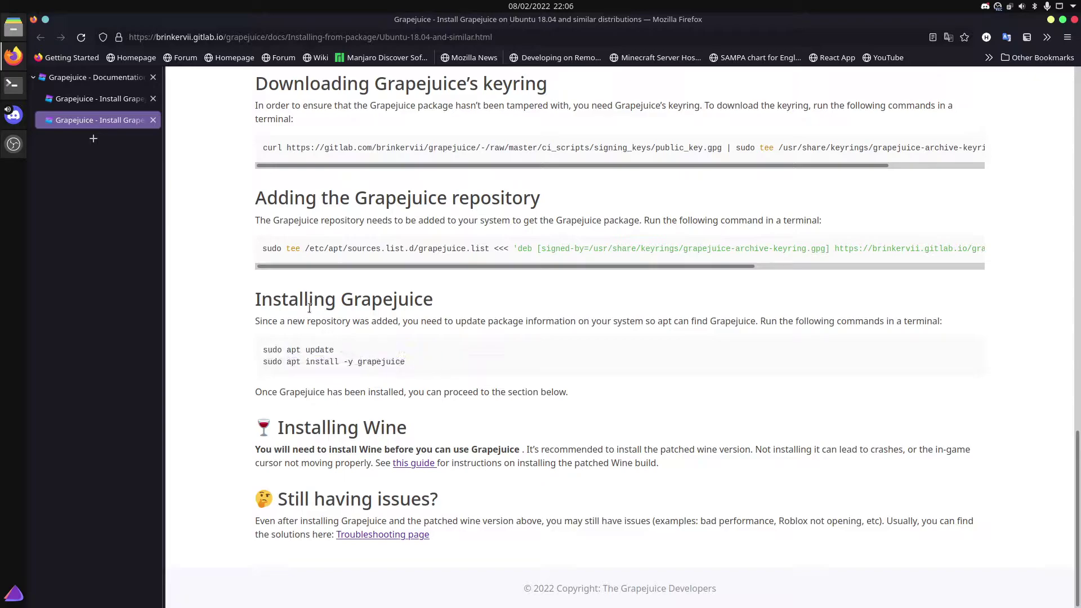
Close the Ubuntu 18.04 guide tab and clear the terminal with the clear command.
{"action": "left_click", "coordinate": [153, 121]}
{"action": "scroll", "coordinate": [528, 298], "scroll_direction": "down", "scroll_amount": 3}
{"action": "scroll", "coordinate": [528, 298], "scroll_direction": "down", "scroll_amount": 1}
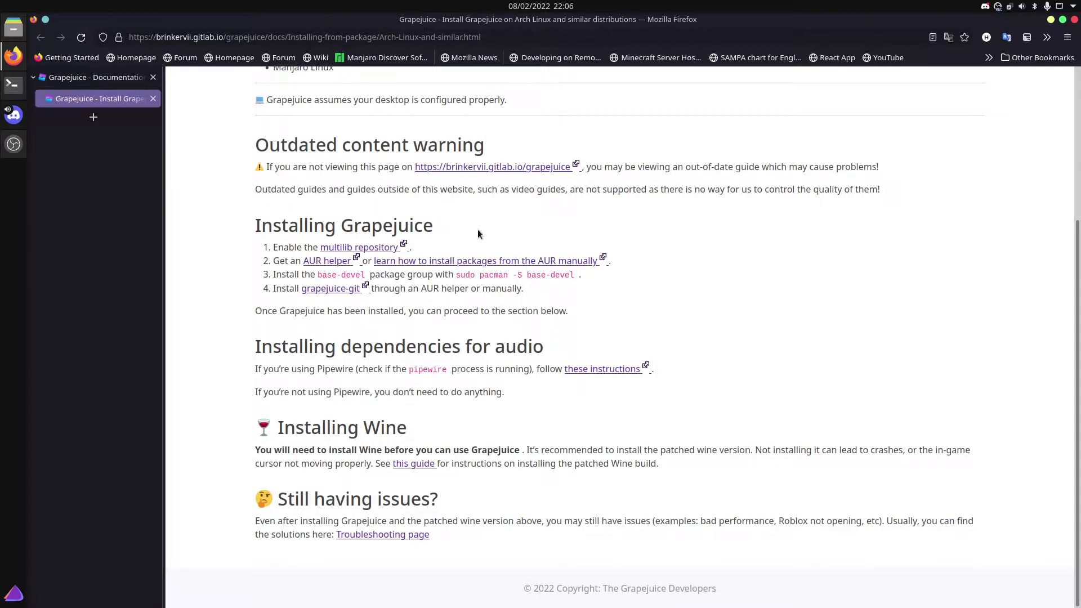
{"action": "scroll", "coordinate": [477, 229], "scroll_direction": "up", "scroll_amount": 5}
{"action": "scroll", "coordinate": [479, 254], "scroll_direction": "down", "scroll_amount": 3}
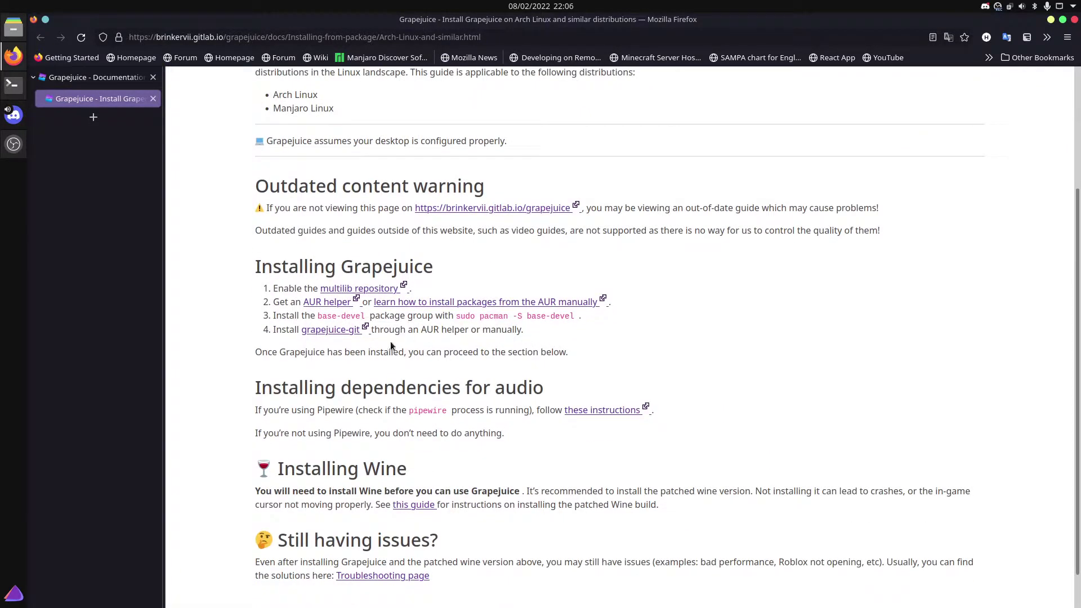
{"action": "left_click", "coordinate": [13, 85]}
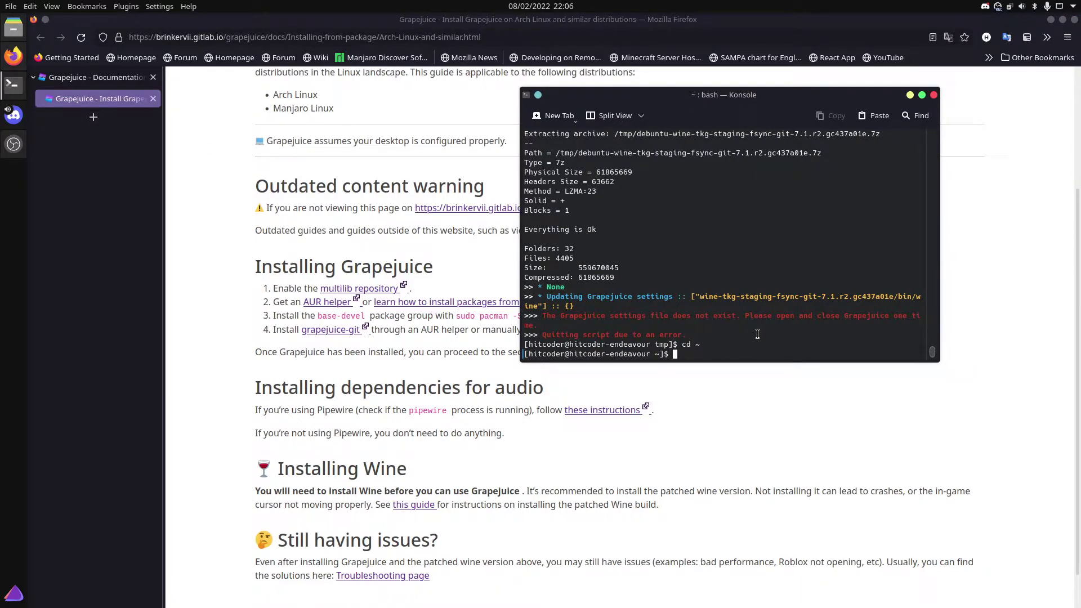
{"action": "type", "text": "clear"}
{"action": "key", "text": "Return"}
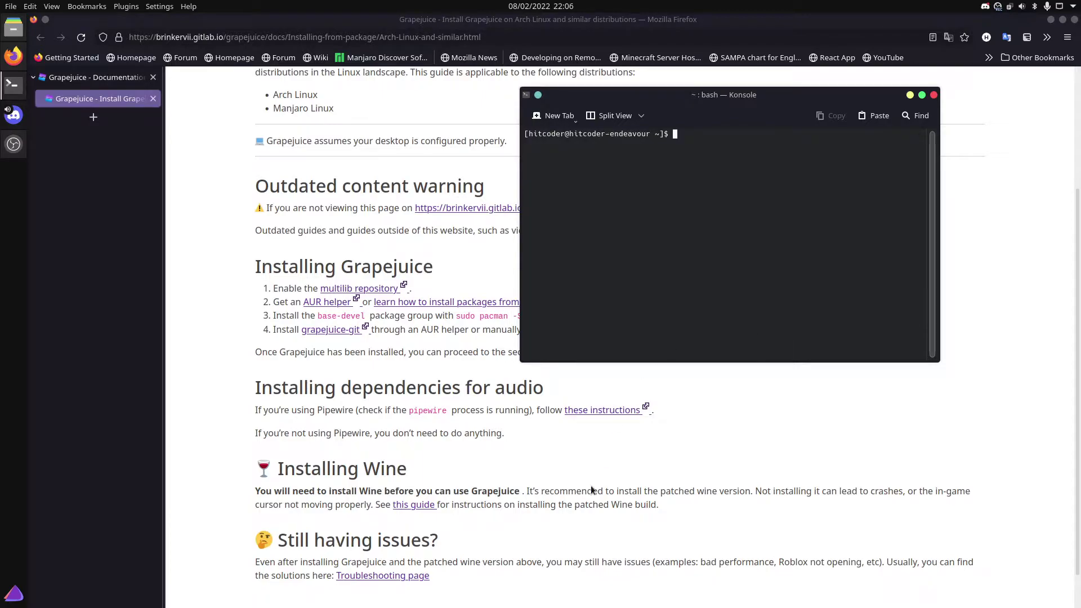
{"action": "scroll", "coordinate": [558, 435], "scroll_direction": "down", "scroll_amount": 1}
{"action": "scroll", "coordinate": [552, 434], "scroll_direction": "up", "scroll_amount": 1}
{"action": "scroll", "coordinate": [553, 430], "scroll_direction": "up", "scroll_amount": 1}
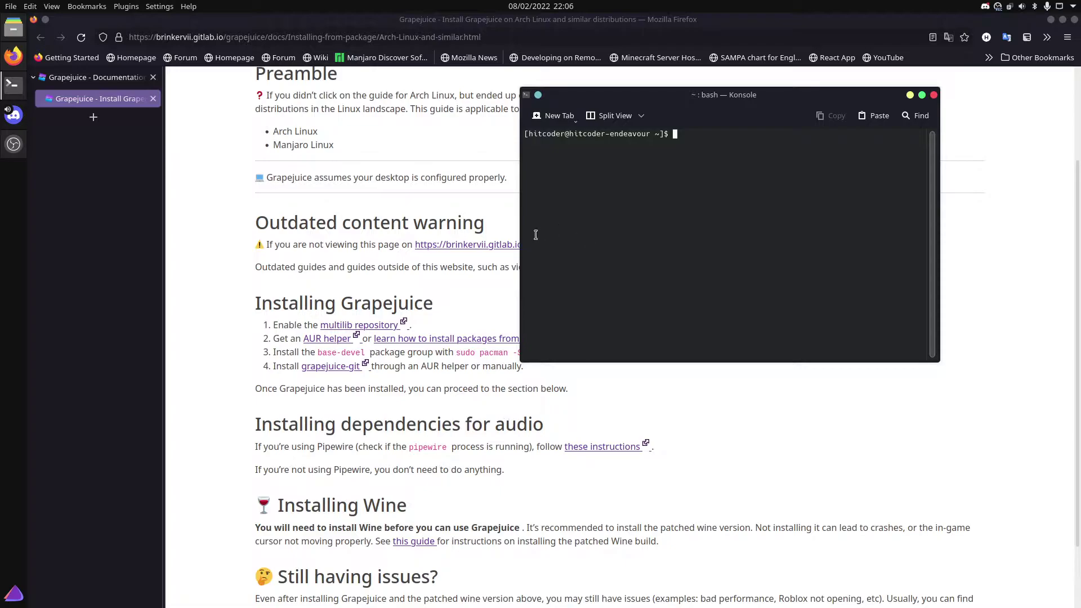
Open ArchWiki's Official repositories article and highlight the /etc/pacman.conf [multilib] Include lines.
{"action": "middle_click", "coordinate": [363, 324]}
{"action": "left_click", "coordinate": [96, 119]}
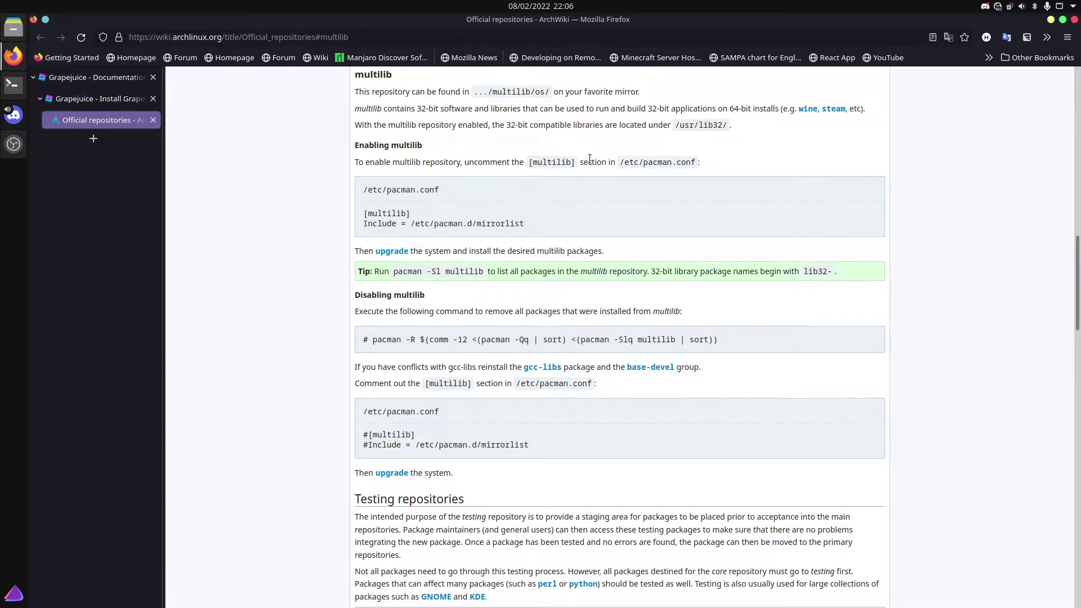
{"action": "left_click_drag", "start_coordinate": [619, 161], "coordinate": [696, 162]}
{"action": "left_click", "coordinate": [689, 179]}
{"action": "left_click_drag", "start_coordinate": [439, 190], "coordinate": [365, 190]}
{"action": "left_click_drag", "start_coordinate": [525, 222], "coordinate": [361, 216]}
{"action": "left_click", "coordinate": [494, 234]}
Toggle the drop-down terminal, then bring up a terminal window with Ctrl+Alt+T.
{"action": "key", "text": "F12"}
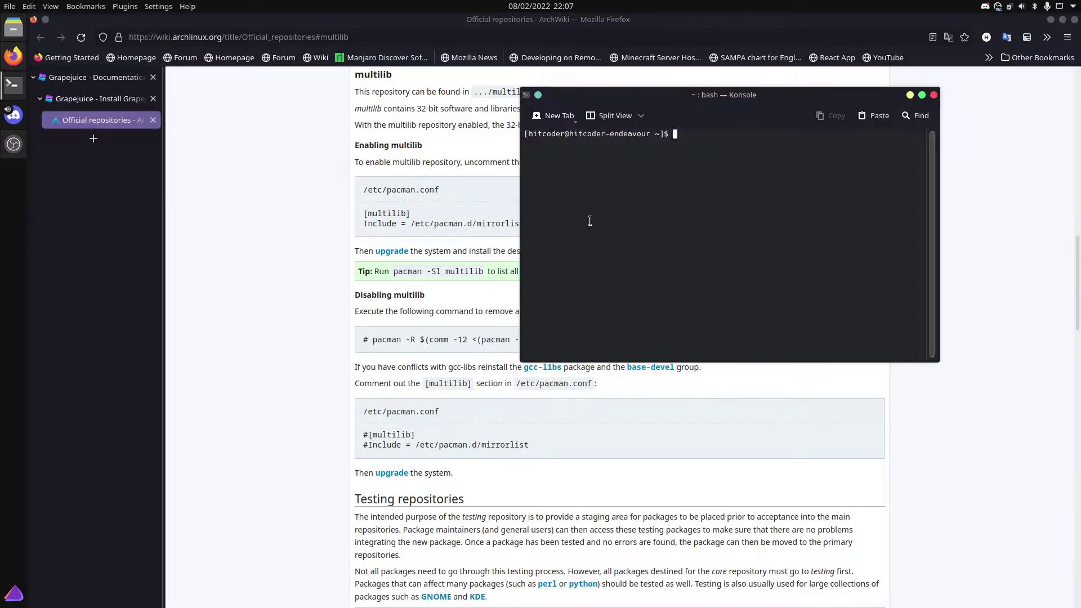
{"action": "key", "text": "F12"}
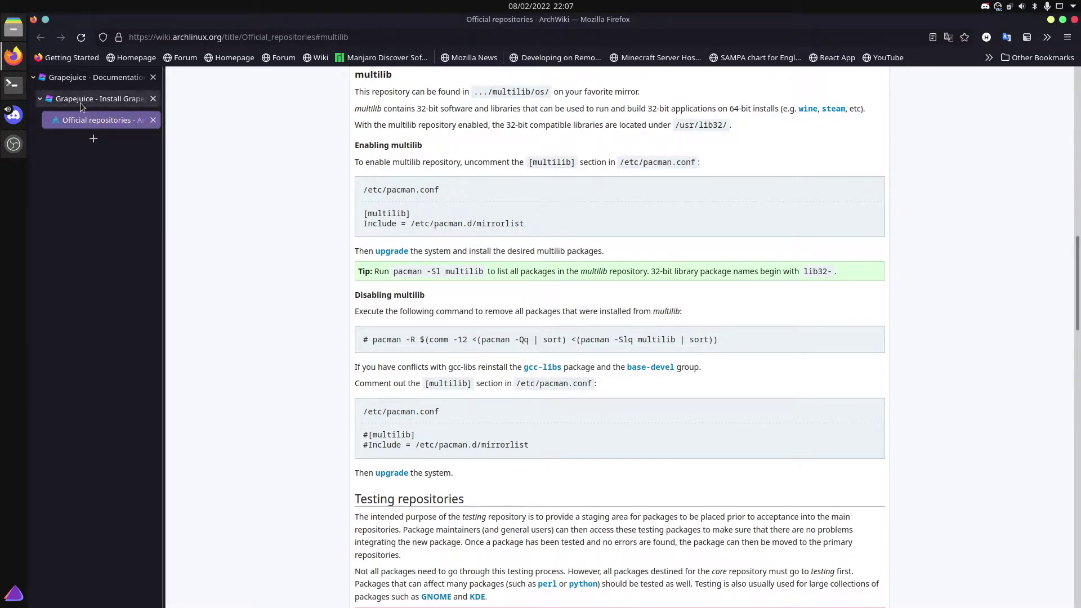
{"action": "key", "text": "ctrl+alt+t"}
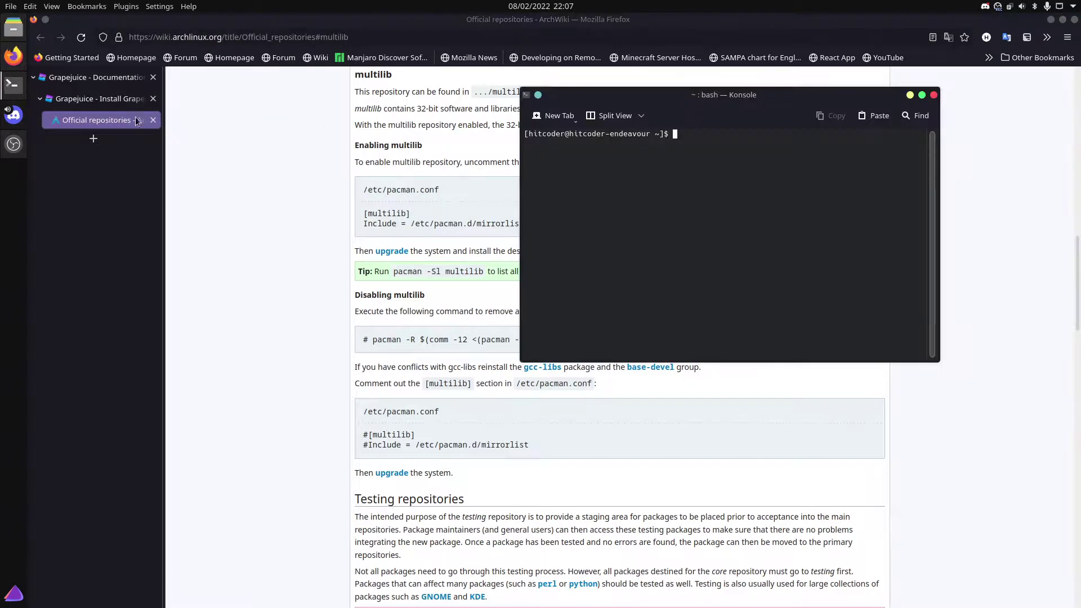
Close the Official repositories tab and run pacman -S base-devel in Konsole.
{"action": "left_click", "coordinate": [71, 93]}
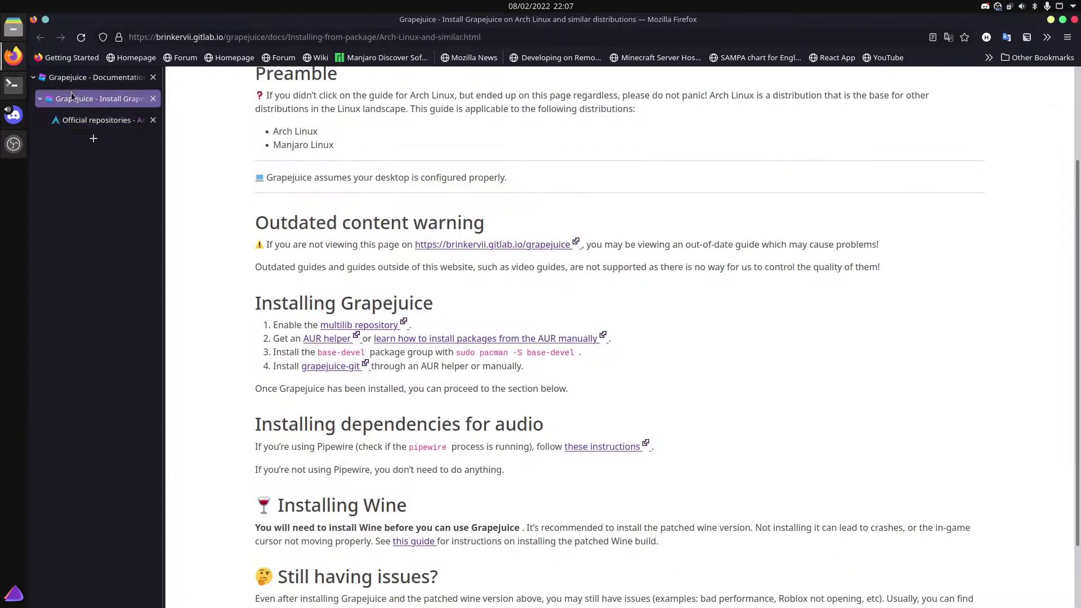
{"action": "left_click", "coordinate": [153, 121]}
{"action": "key", "text": "alt+Tab"}
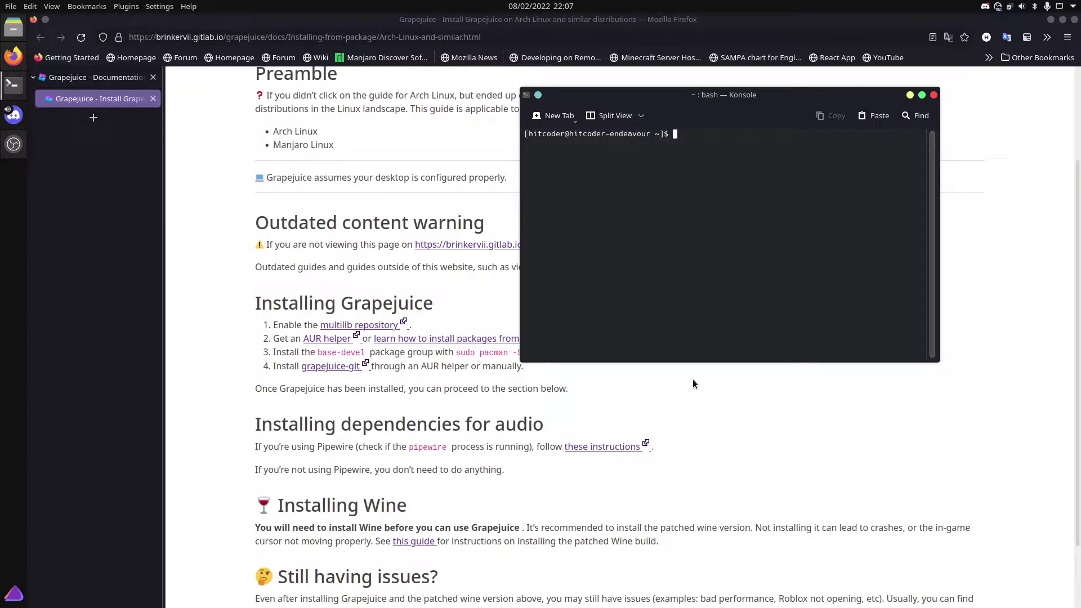
{"action": "type", "text": "pacman -S base-devel"}
{"action": "key", "text": "Return"}
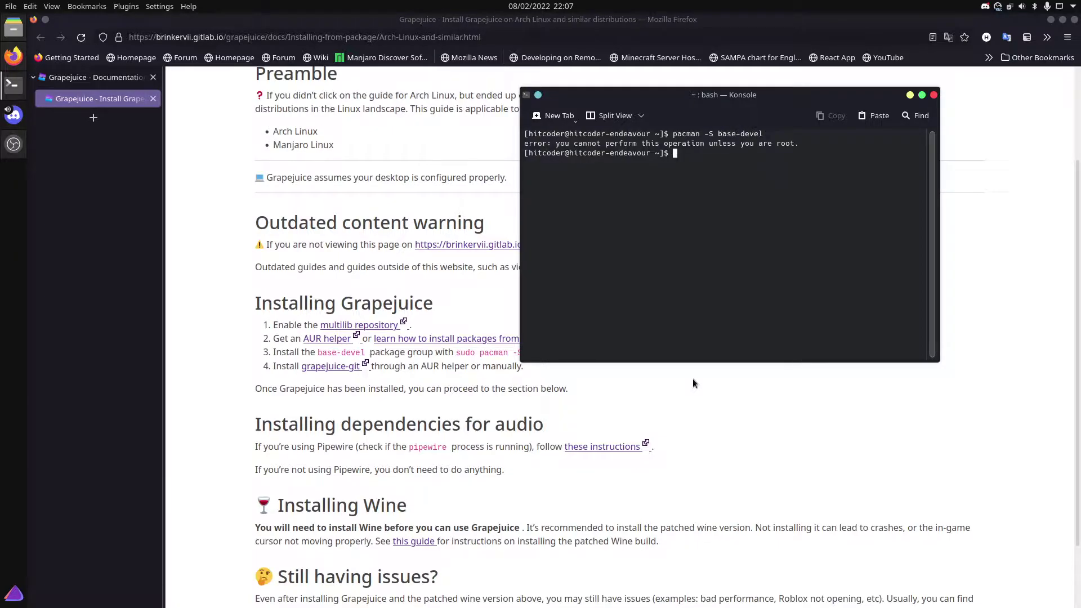
Rerun it as yay -S base-devel, accepting all 24 group packages and confirming.
{"action": "key", "text": "Up"}
{"action": "key", "text": "Home"}
{"action": "key", "text": "Delete"}
{"action": "key", "text": "Delete"}
{"action": "key", "text": "Delete"}
{"action": "key", "text": "Delete"}
{"action": "key", "text": "Delete"}
{"action": "type", "text": "yay"}
{"action": "key", "text": "Return"}
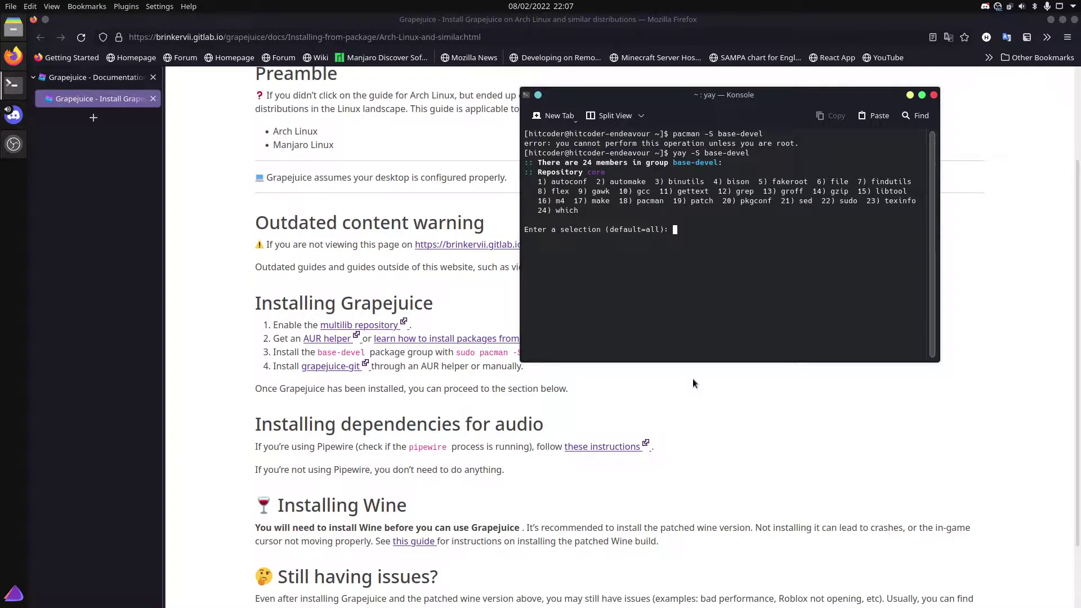
{"action": "key", "text": "Return"}
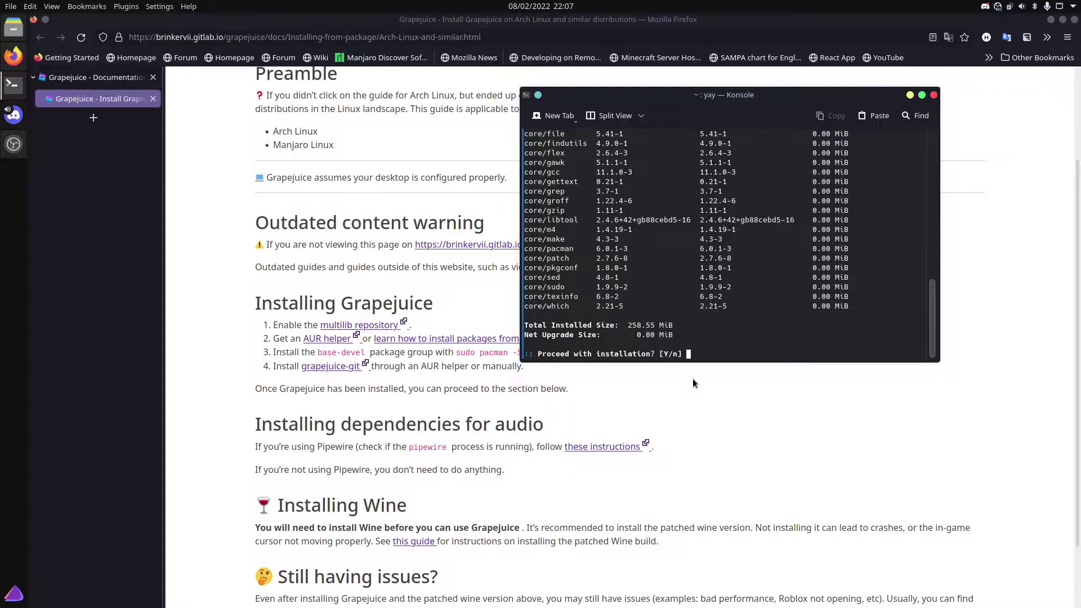
{"action": "key", "text": "Return"}
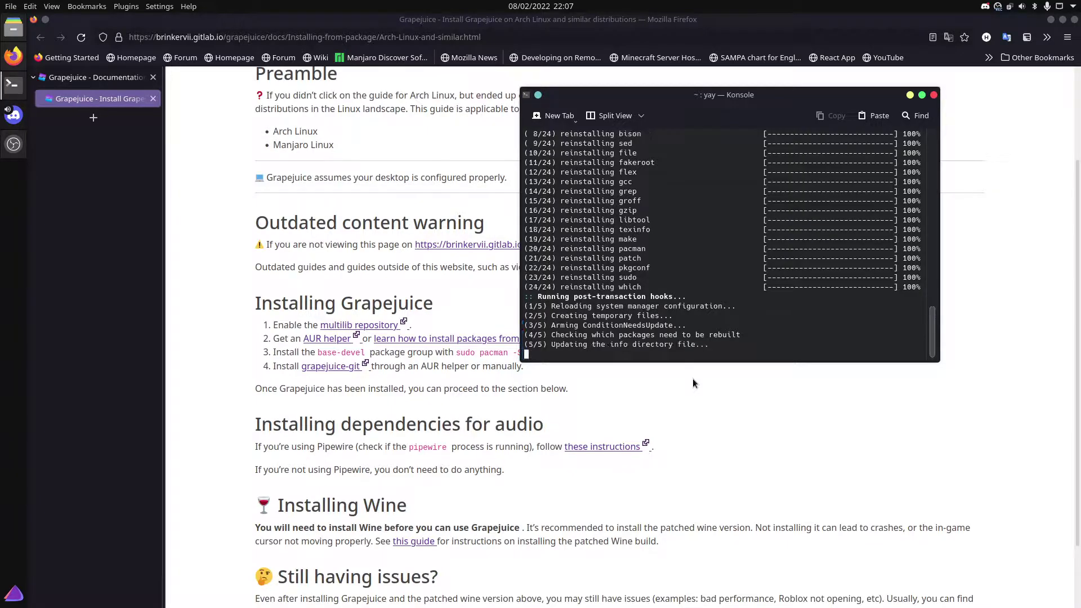
Run yay grapejuice-git, choosing package 1, skipping diffs and confirming installation with Y.
{"action": "left_click", "coordinate": [693, 383]}
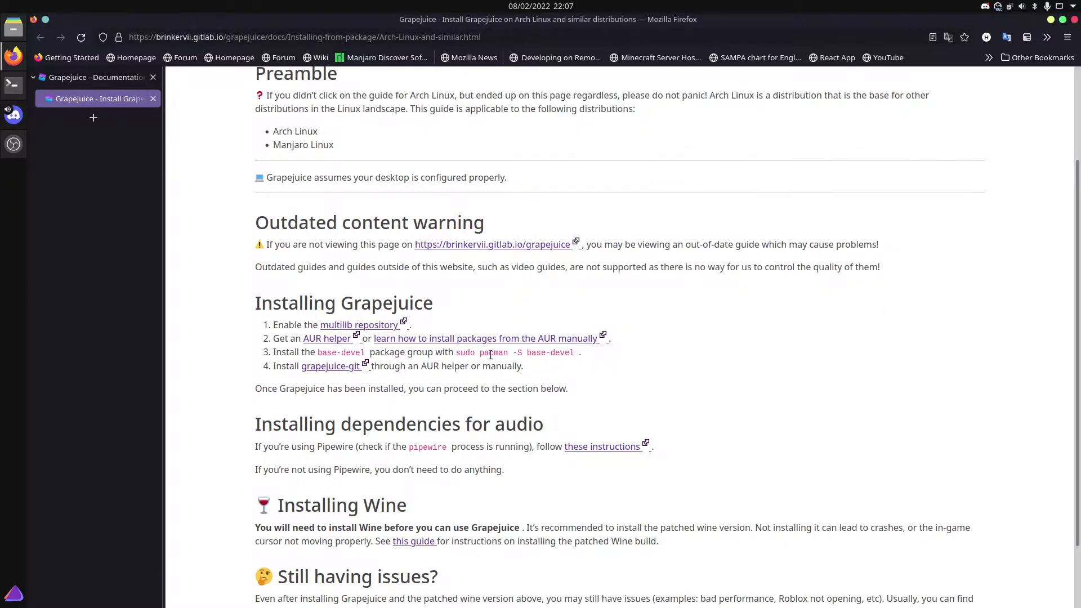
{"action": "left_click_drag", "start_coordinate": [458, 354], "coordinate": [582, 359]}
{"action": "key", "text": "alt+Tab"}
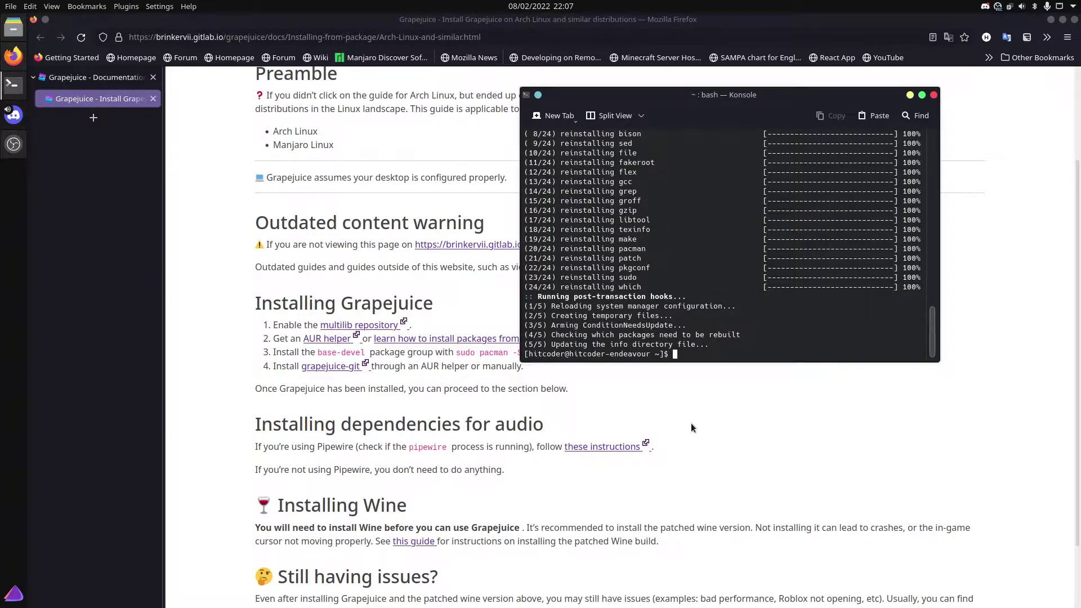
{"action": "type", "text": "yay grapejuice-git"}
{"action": "key", "text": "Return"}
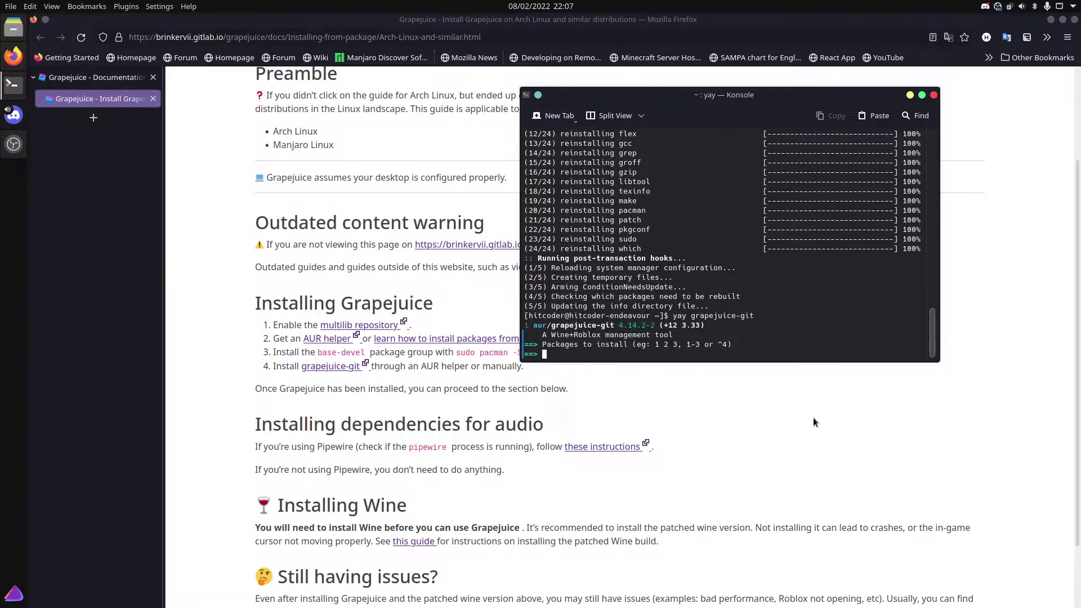
{"action": "type", "text": "1"}
{"action": "key", "text": "Return"}
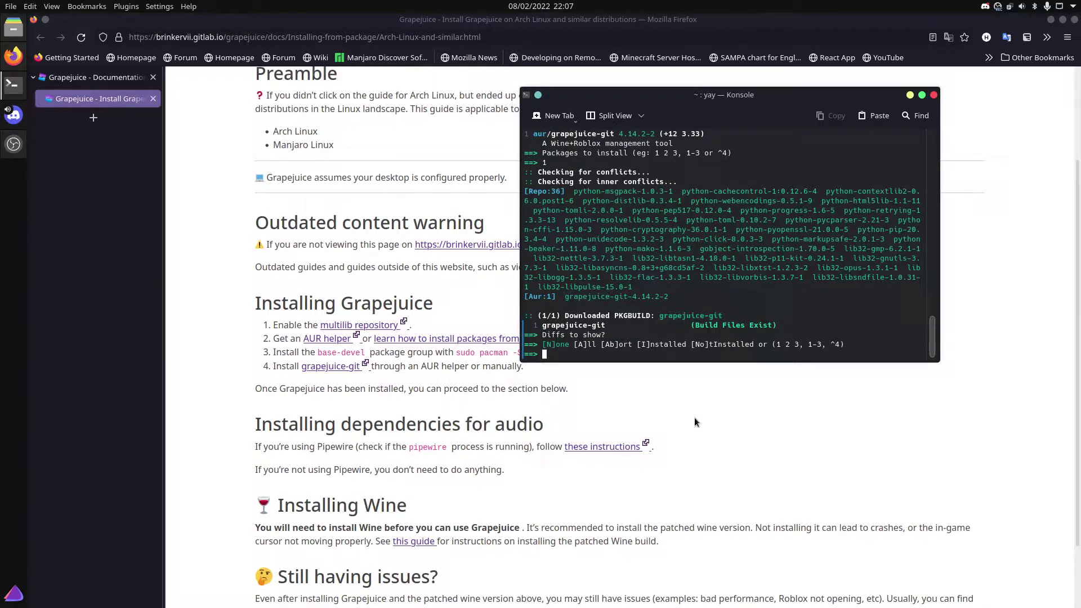
{"action": "type", "text": "n"}
{"action": "key", "text": "Return"}
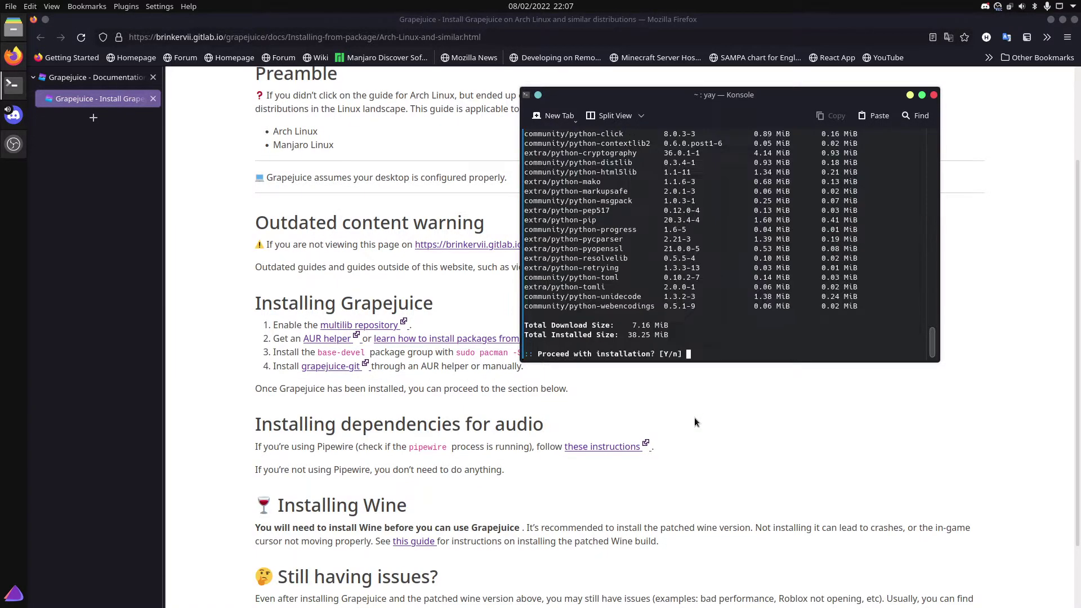
{"action": "key", "text": "Return"}
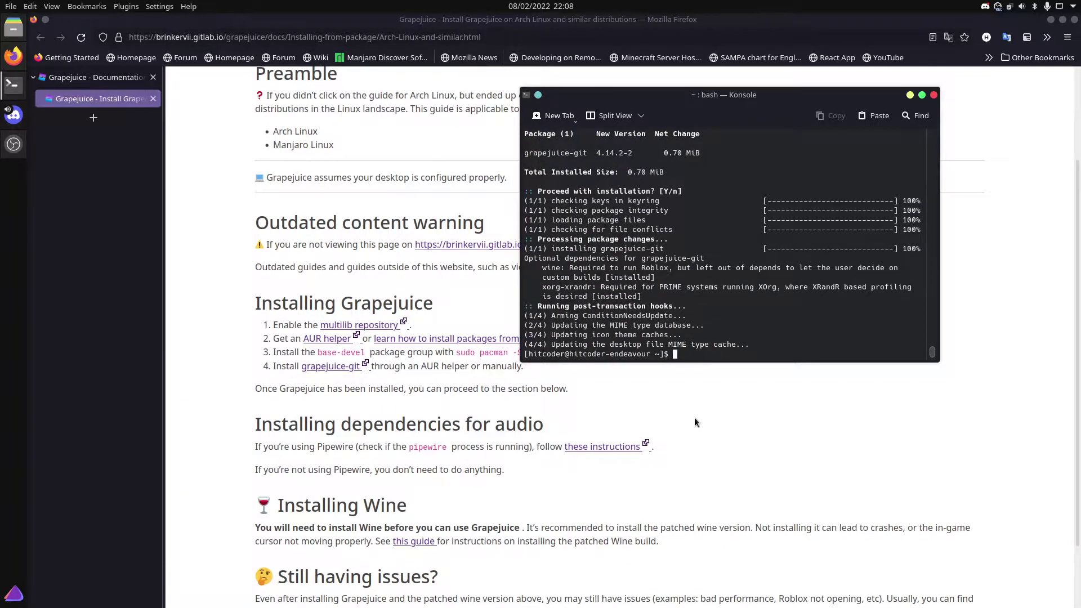
Read the PipeWire ArchWiki instructions in a new tab, then close that tab.
{"action": "left_click", "coordinate": [320, 449]}
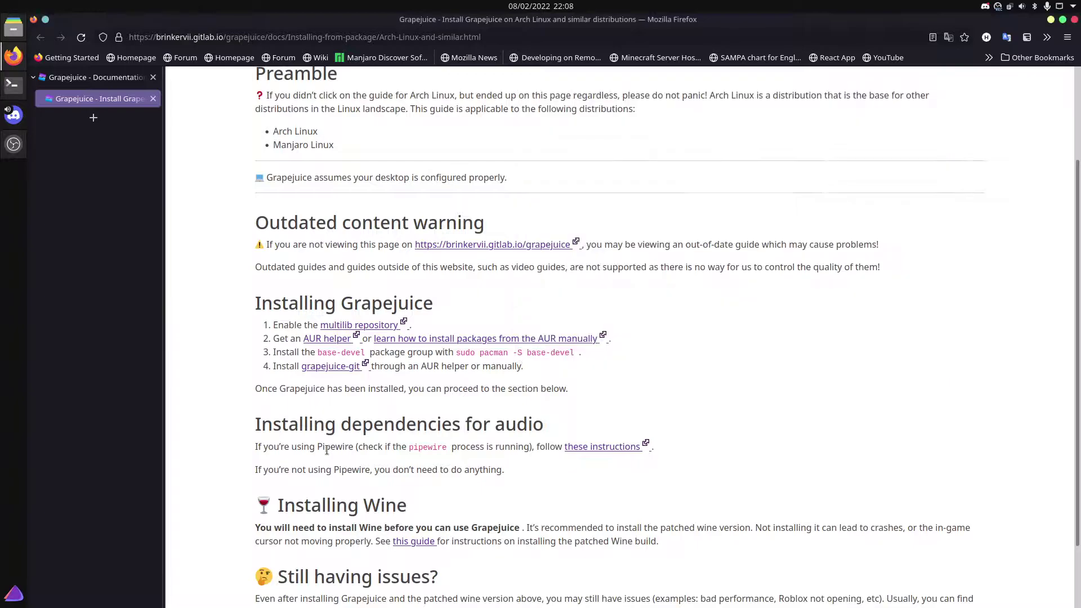
{"action": "middle_click", "coordinate": [598, 447]}
{"action": "scroll", "coordinate": [580, 385], "scroll_direction": "down", "scroll_amount": 2}
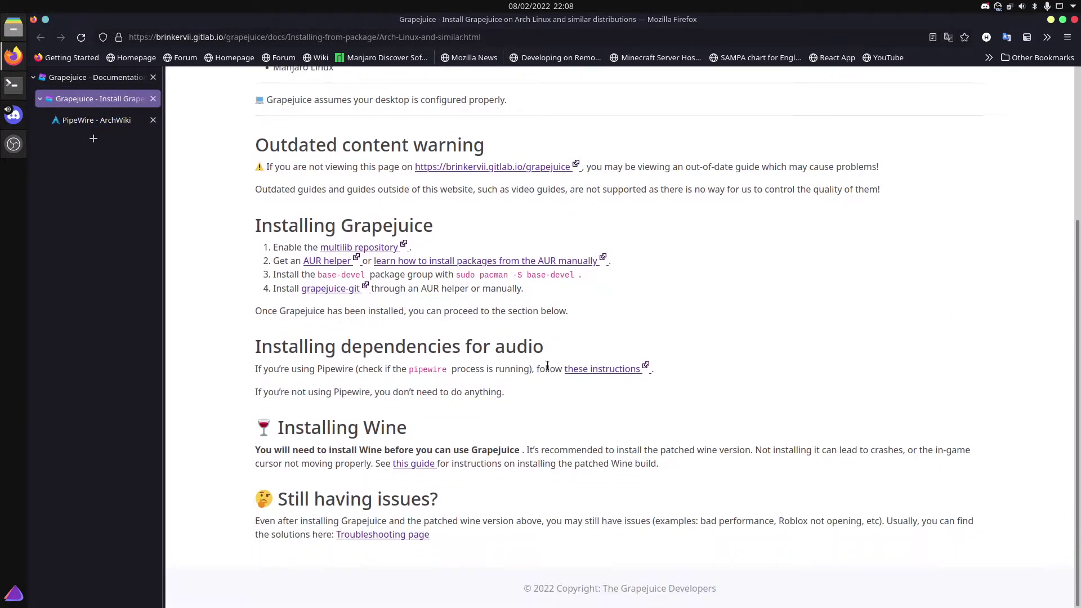
{"action": "left_click", "coordinate": [89, 121]}
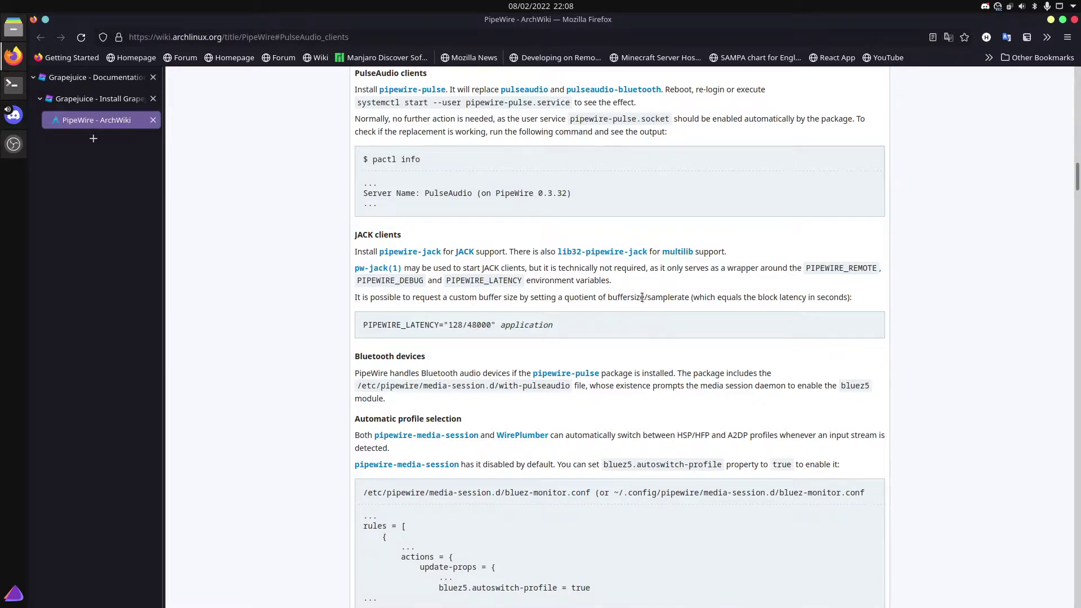
{"action": "scroll", "coordinate": [640, 296], "scroll_direction": "up", "scroll_amount": 2}
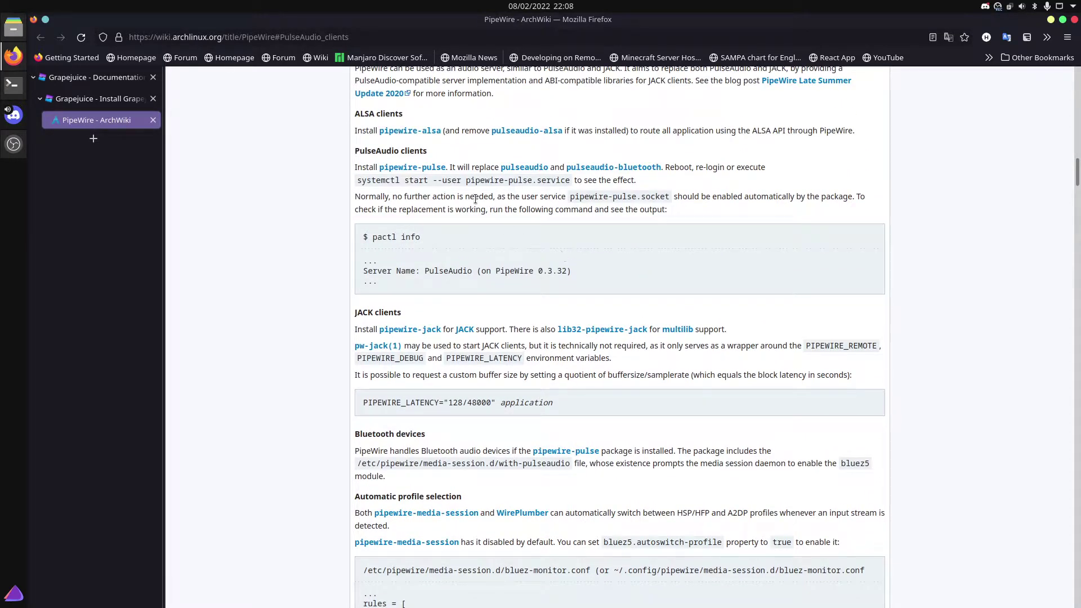
{"action": "scroll", "coordinate": [475, 198], "scroll_direction": "down", "scroll_amount": 2}
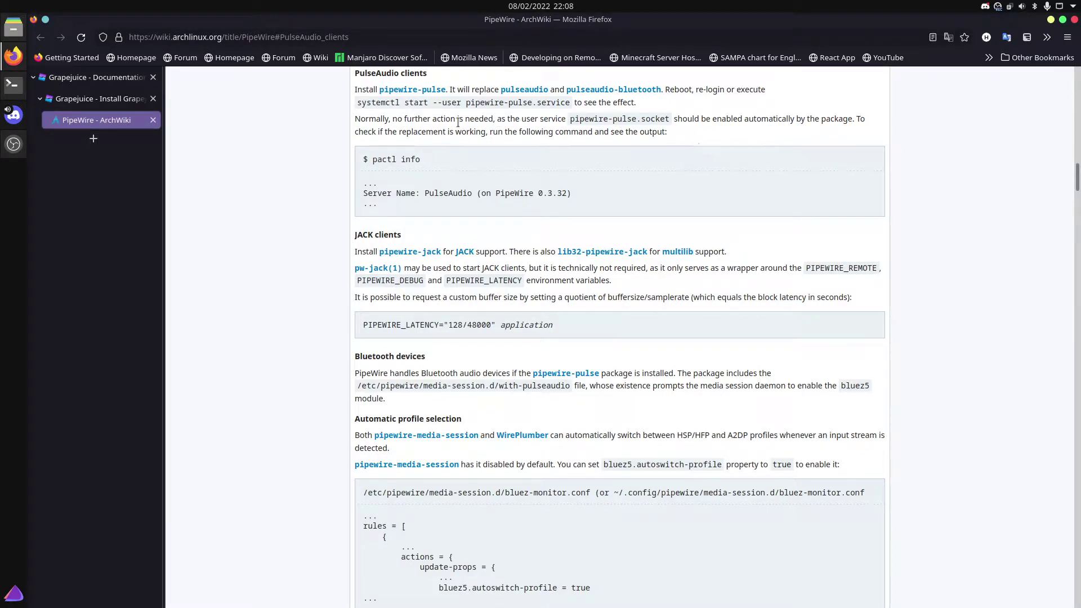
{"action": "left_click", "coordinate": [67, 98]}
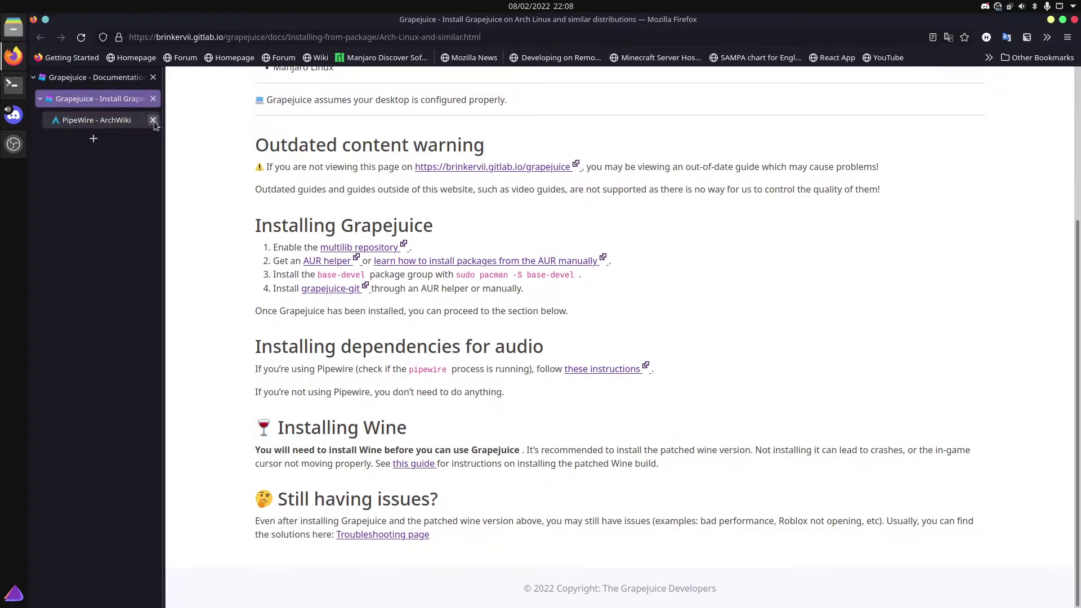
{"action": "left_click", "coordinate": [153, 120]}
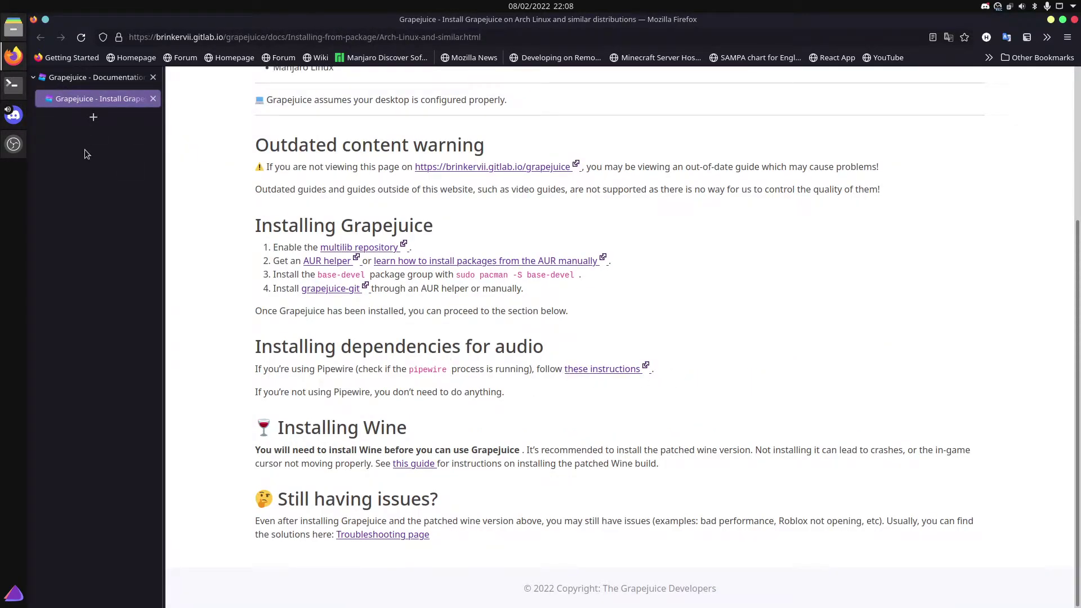
Launch Grapejuice from the 'grape' app search and browse its Player prefix and Start pages.
{"action": "left_click", "coordinate": [13, 85]}
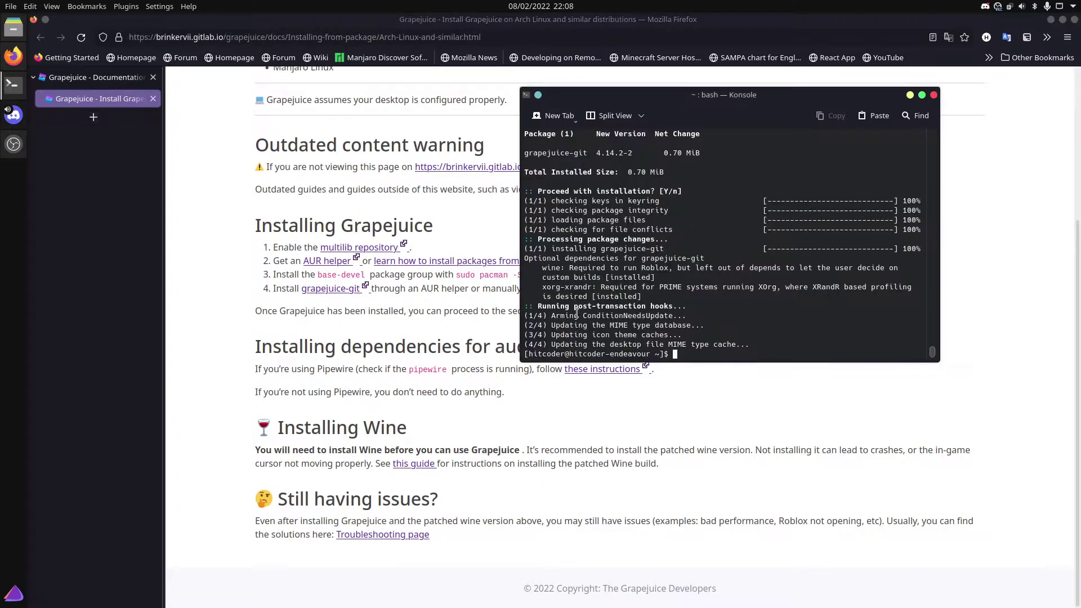
{"action": "left_click", "coordinate": [756, 423]}
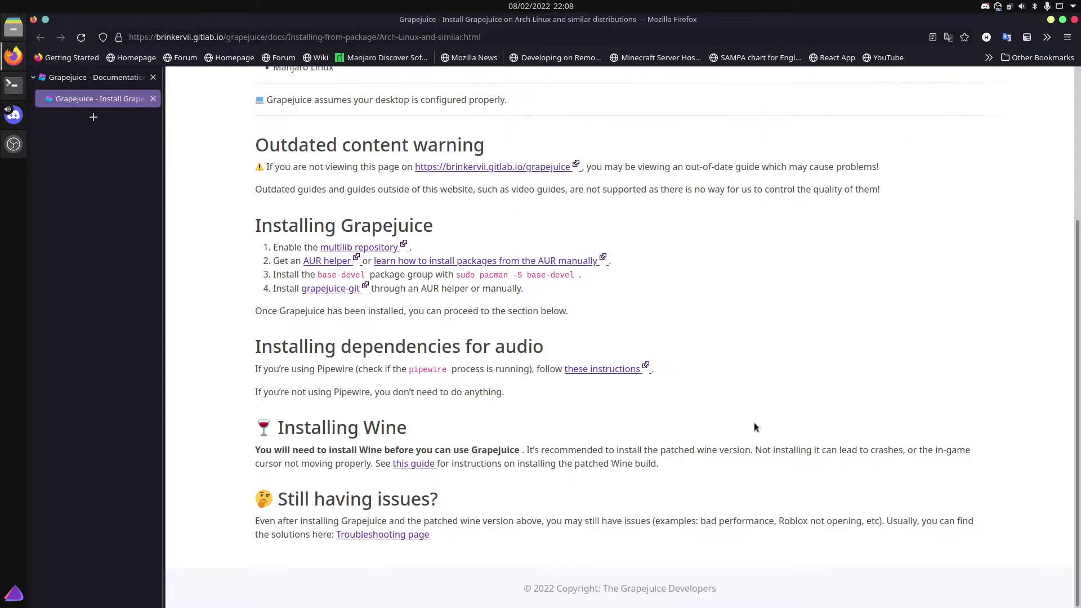
{"action": "key", "text": "super"}
{"action": "type", "text": "grape"}
{"action": "key", "text": "Return"}
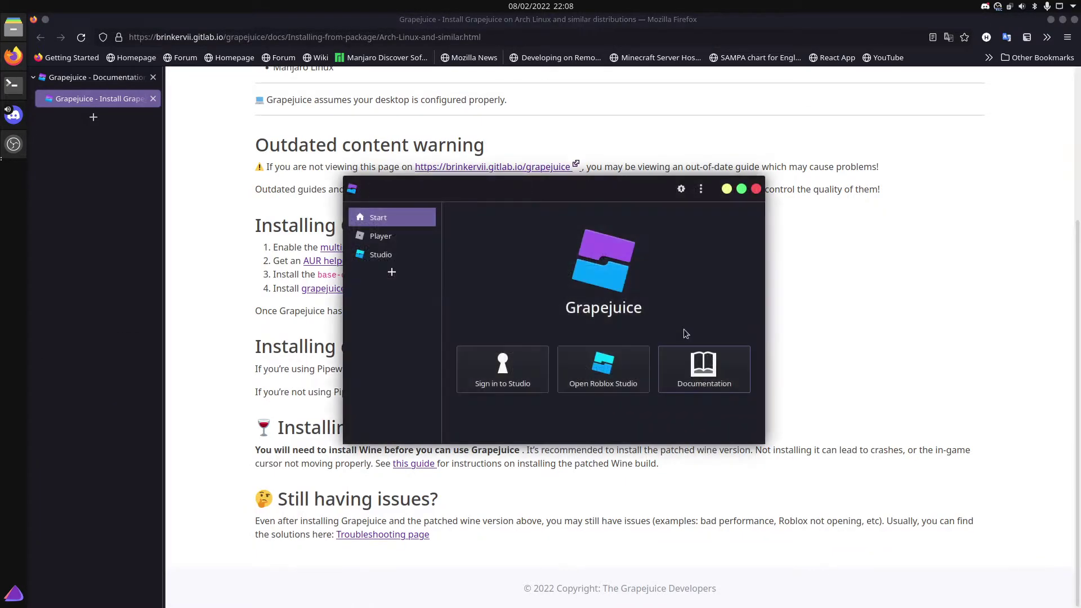
{"action": "mouse_move", "coordinate": [557, 193]}
{"action": "left_mouse_down"}
{"action": "mouse_move", "coordinate": [789, 169]}
{"action": "mouse_move", "coordinate": [890, 212]}
{"action": "mouse_move", "coordinate": [711, 264]}
{"action": "mouse_move", "coordinate": [585, 141]}
{"action": "mouse_move", "coordinate": [565, 179]}
{"action": "left_mouse_up"}
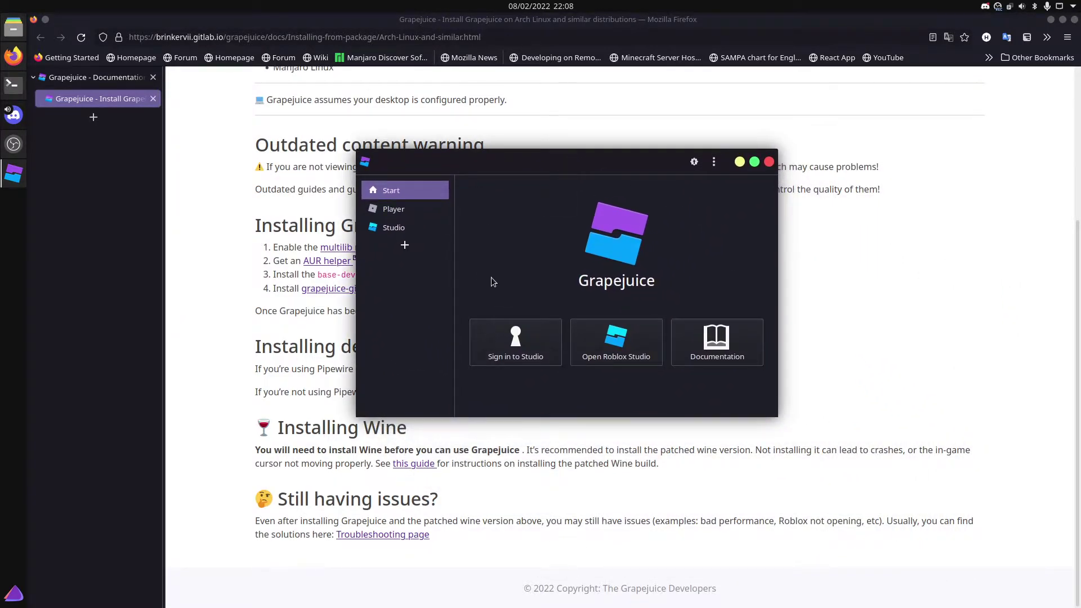
{"action": "left_click", "coordinate": [391, 210]}
{"action": "left_click", "coordinate": [407, 189]}
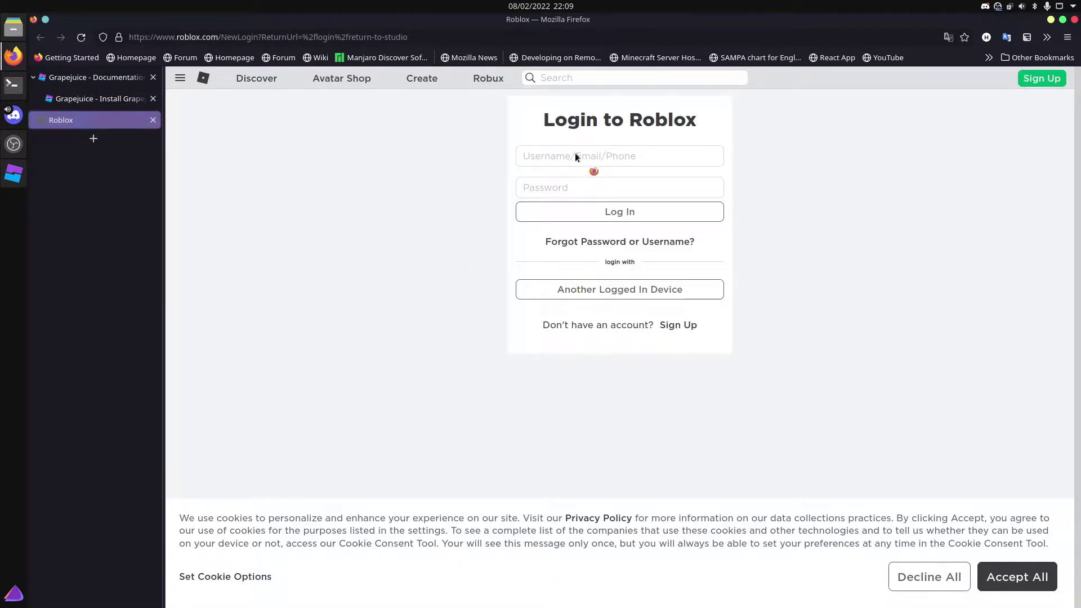
Dismiss the cookie notice and log in to Roblox with the saved account.
{"action": "left_click", "coordinate": [575, 154]}
{"action": "left_click", "coordinate": [595, 211]}
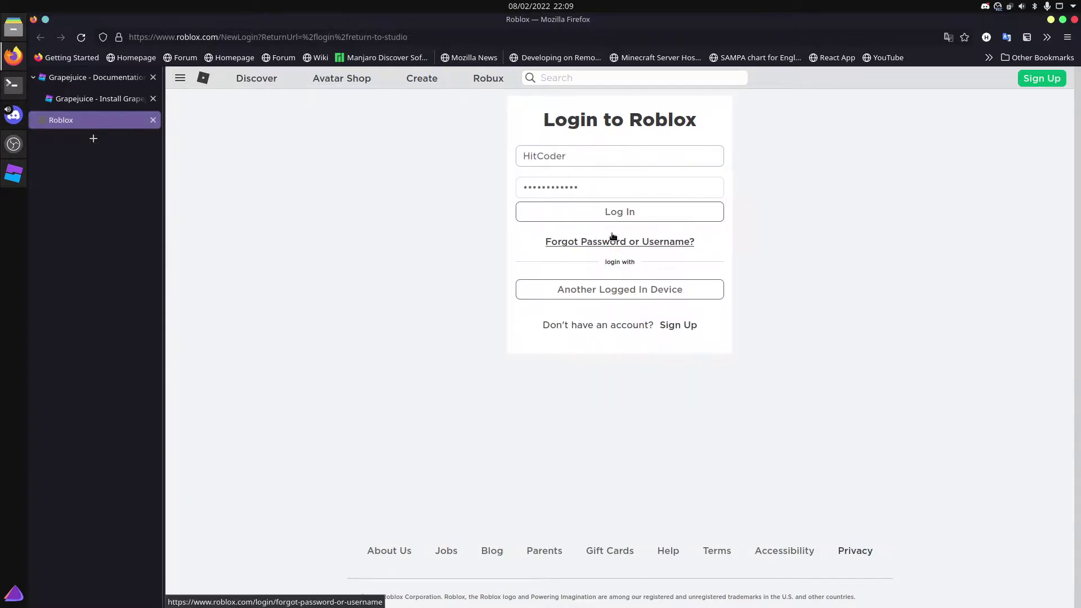
{"action": "left_click", "coordinate": [613, 211]}
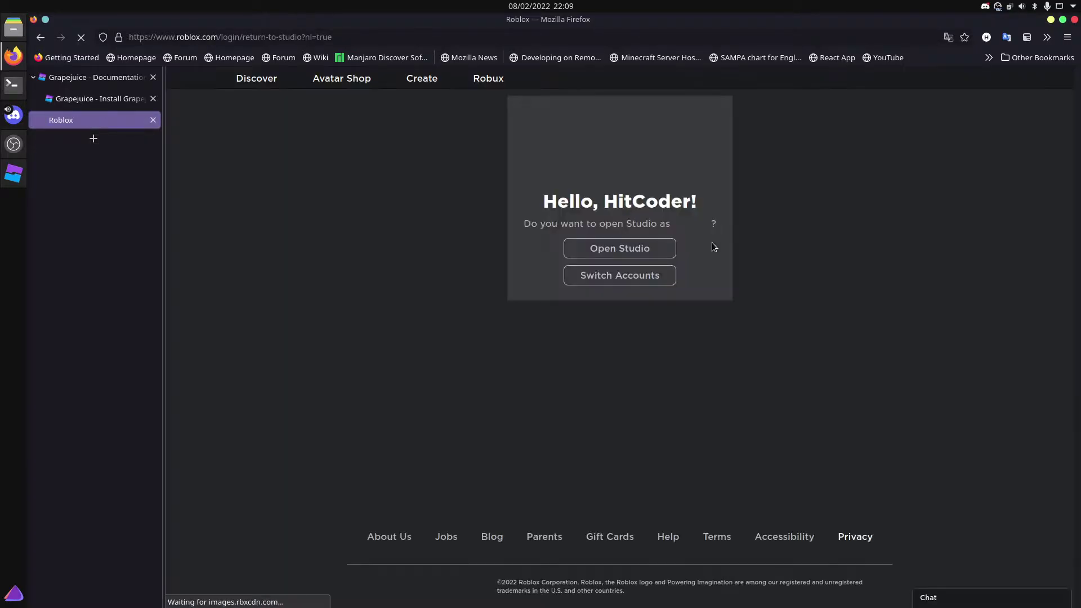
Open Studio from the site, always allowing studio links and handing them to Roblox Studio.
{"action": "left_click", "coordinate": [636, 254]}
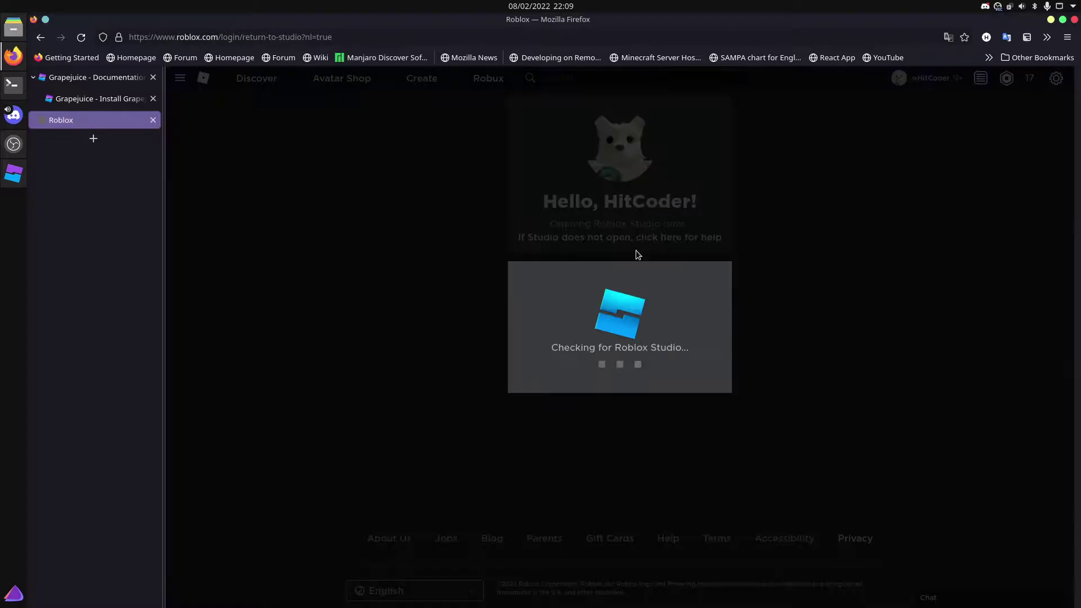
{"action": "left_click", "coordinate": [547, 119]}
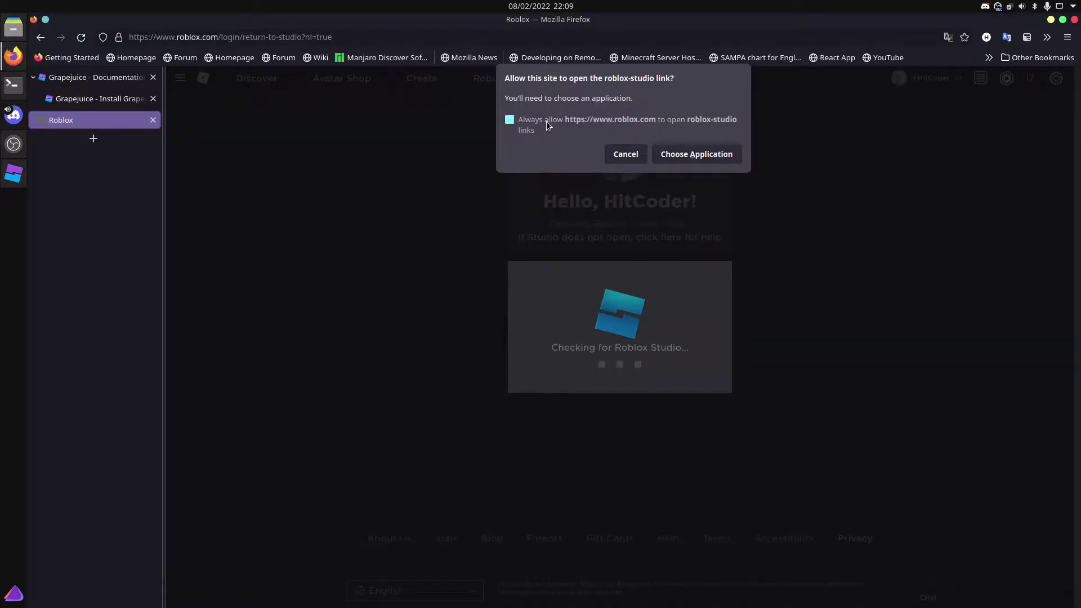
{"action": "left_click", "coordinate": [696, 154]}
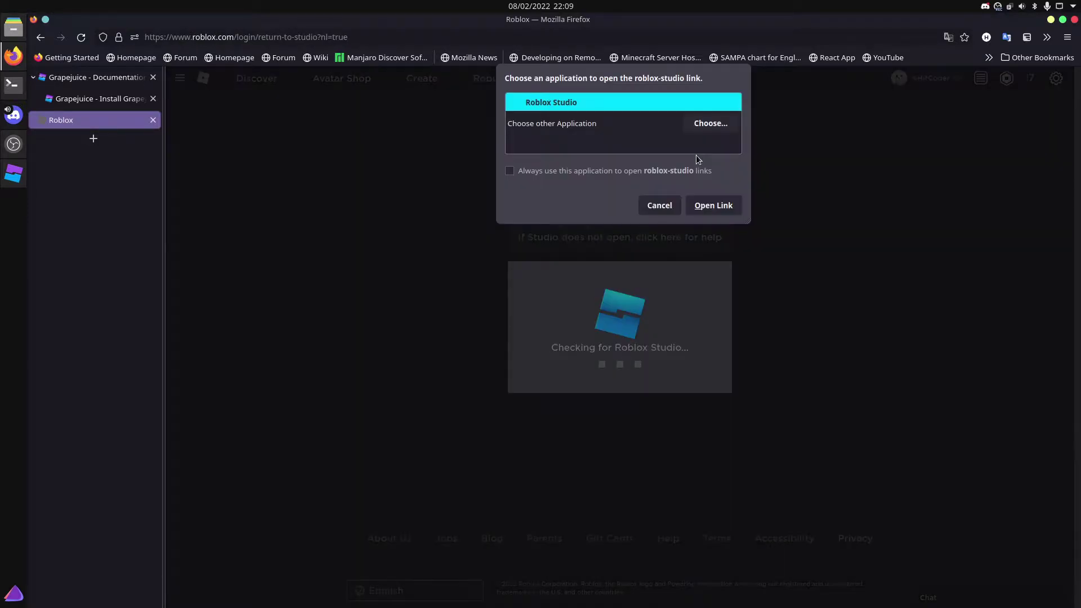
{"action": "left_click", "coordinate": [713, 206]}
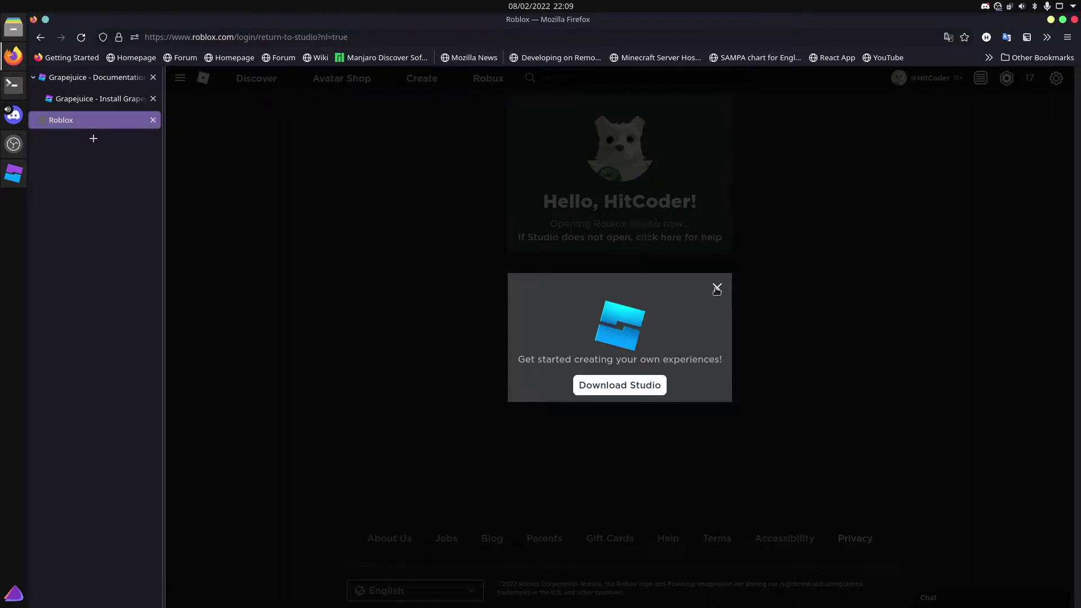
{"action": "left_click", "coordinate": [716, 289]}
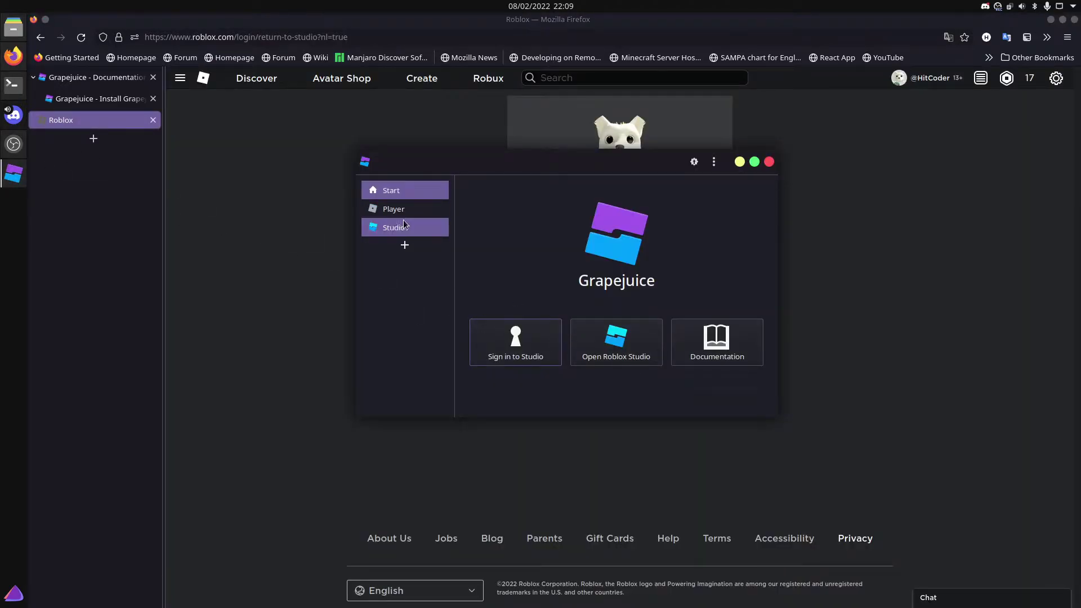
Start the Roblox install from the Player prefix settings.
{"action": "left_click", "coordinate": [403, 210]}
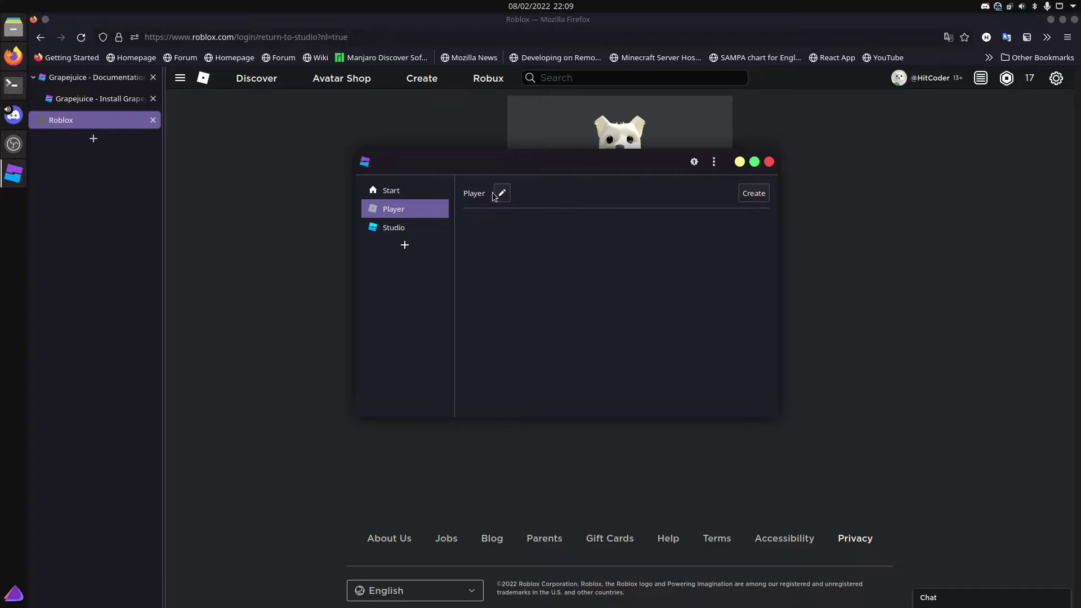
{"action": "left_click", "coordinate": [754, 195]}
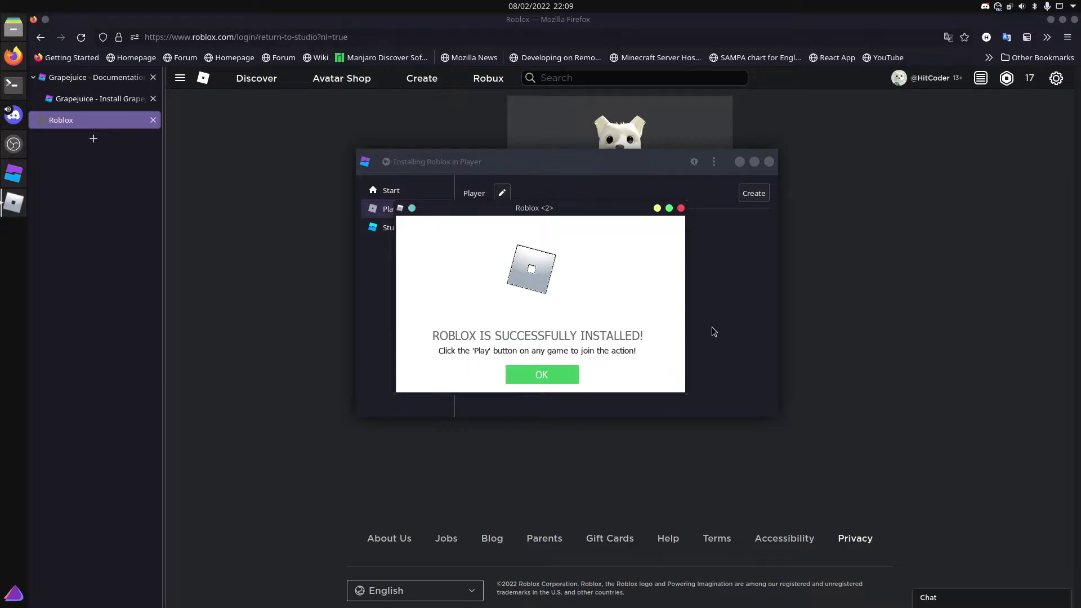
{"action": "left_click", "coordinate": [549, 373]}
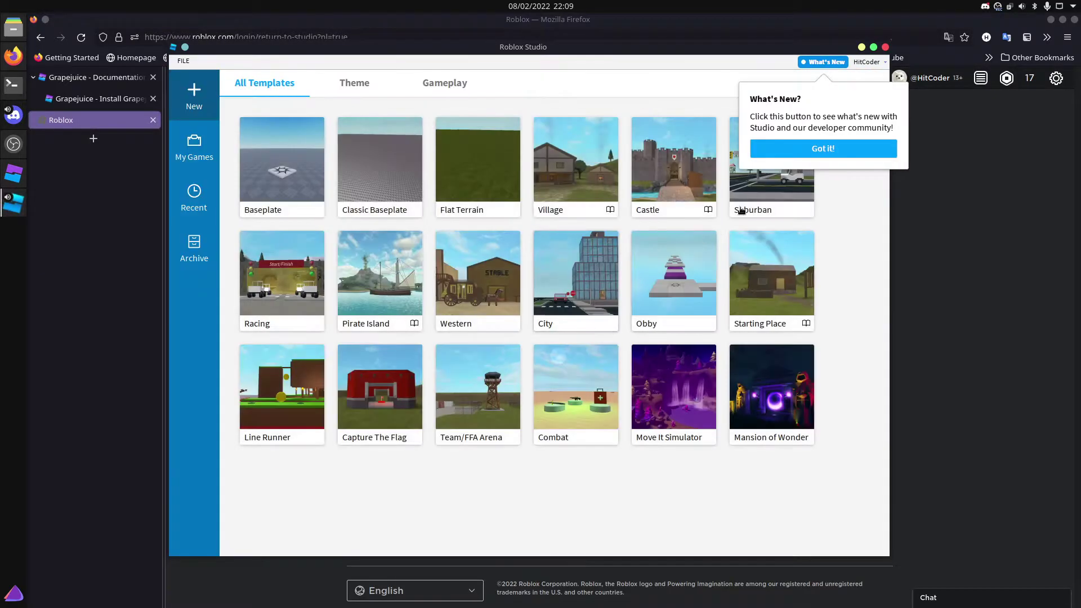
{"action": "left_click", "coordinate": [839, 148]}
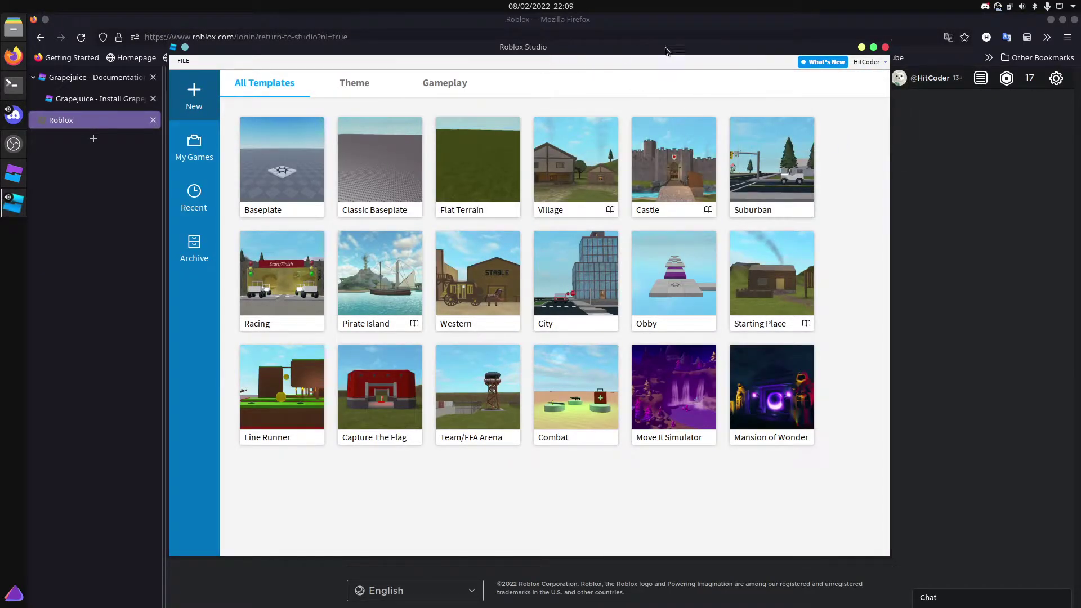
{"action": "left_click", "coordinate": [883, 47]}
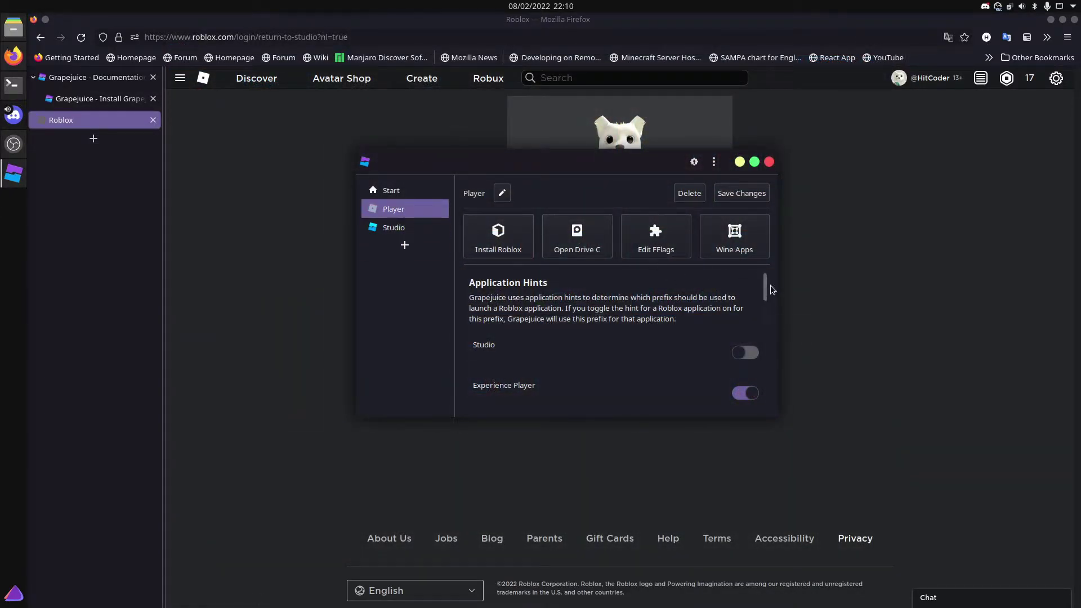
{"action": "left_click_drag", "start_coordinate": [765, 291], "coordinate": [768, 302]}
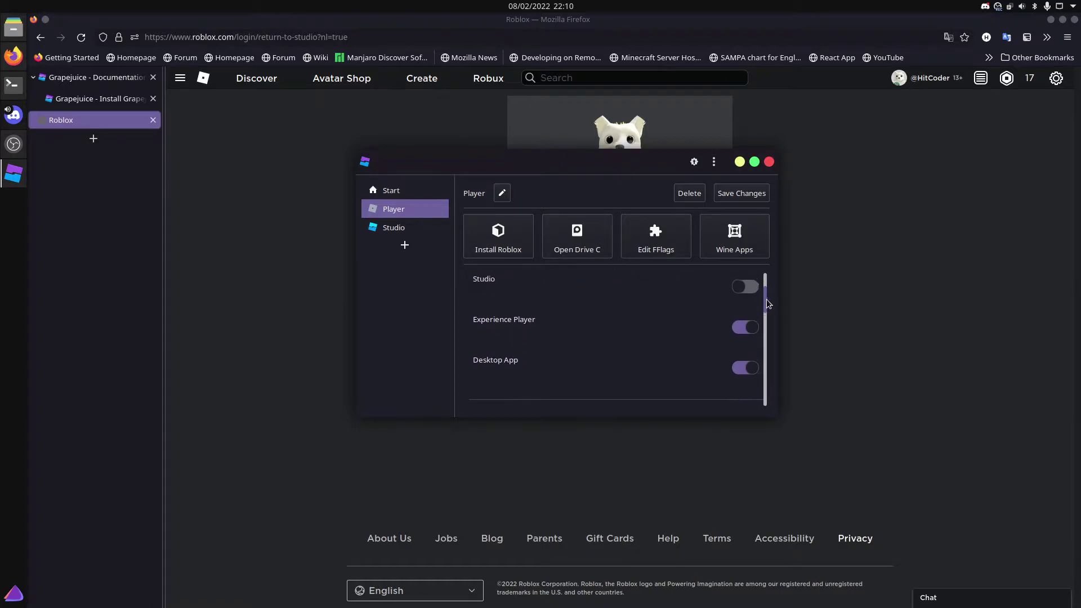
Turn on the Roblox FPS Unlocker and DXVK for the Studio prefix.
{"action": "left_click", "coordinate": [389, 228]}
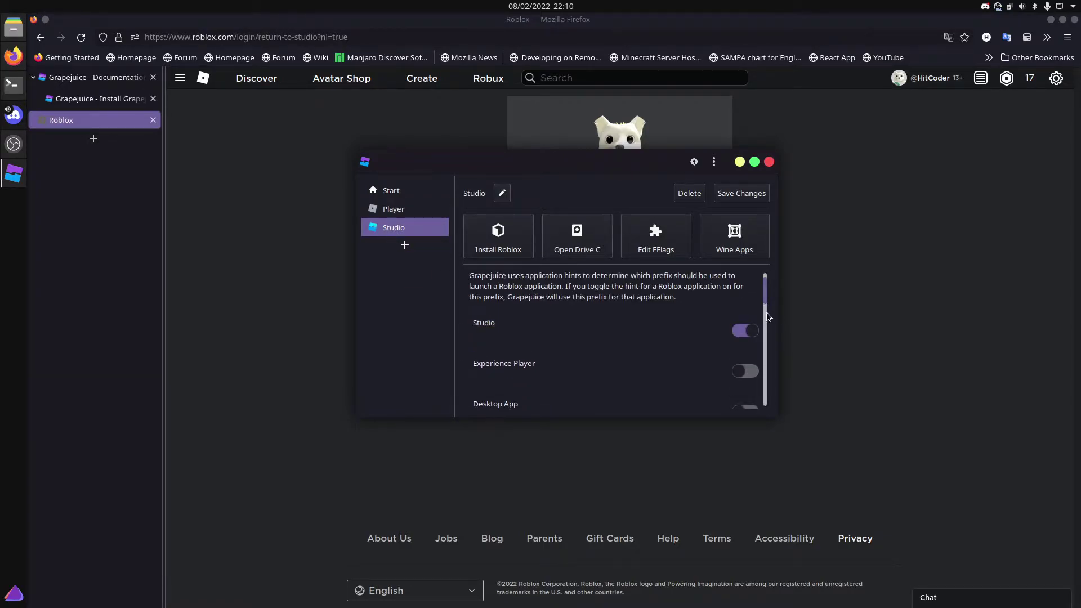
{"action": "mouse_move", "coordinate": [767, 299]}
{"action": "left_mouse_down"}
{"action": "mouse_move", "coordinate": [761, 403]}
{"action": "mouse_move", "coordinate": [764, 391]}
{"action": "mouse_move", "coordinate": [784, 541]}
{"action": "left_mouse_up"}
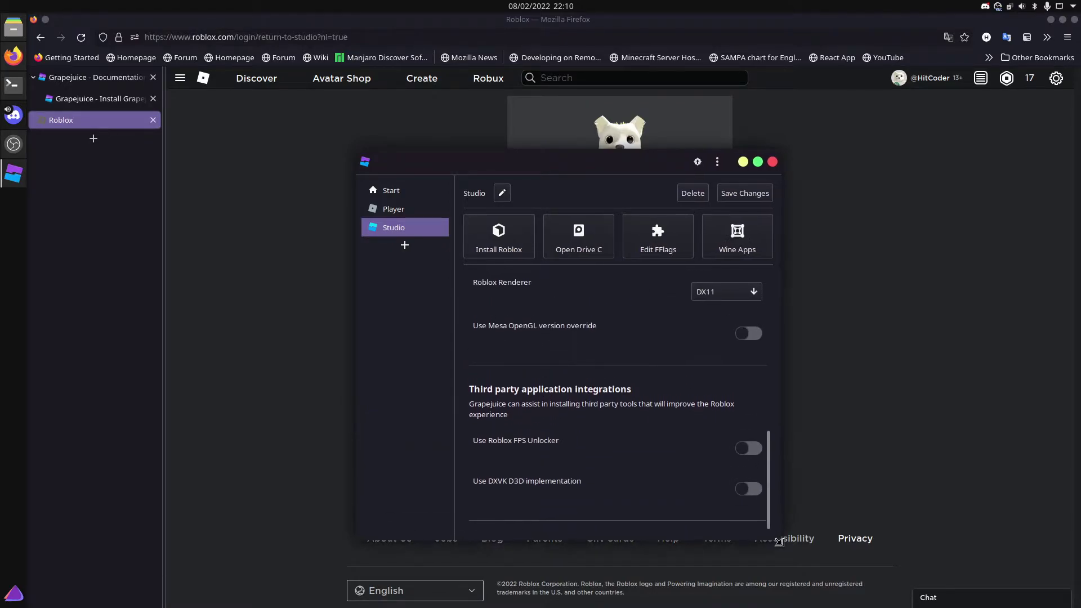
{"action": "left_click", "coordinate": [754, 456]}
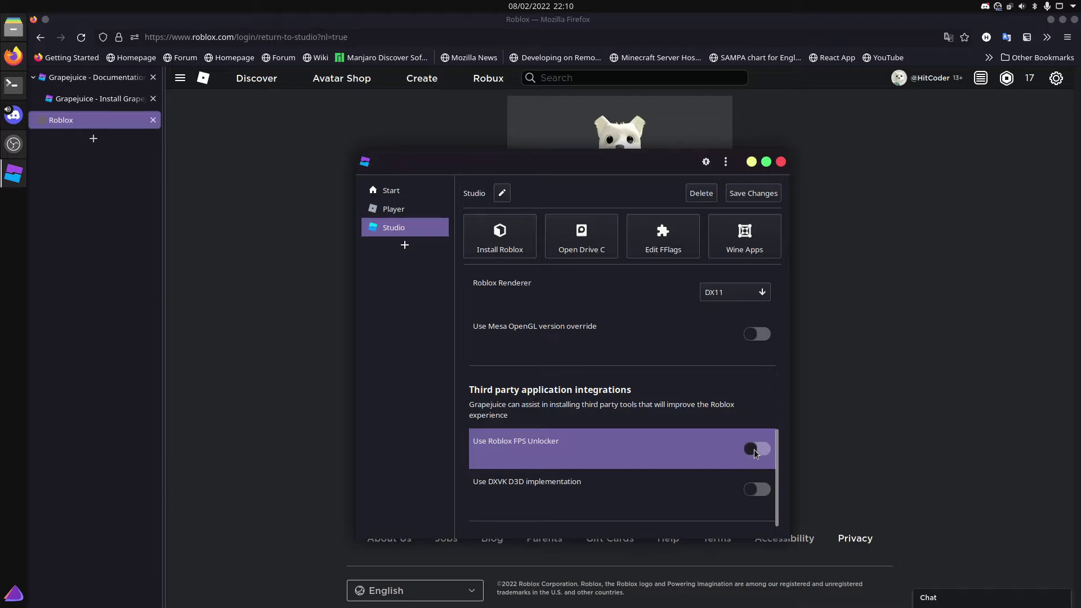
{"action": "left_click", "coordinate": [755, 453]}
{"action": "left_click", "coordinate": [756, 490]}
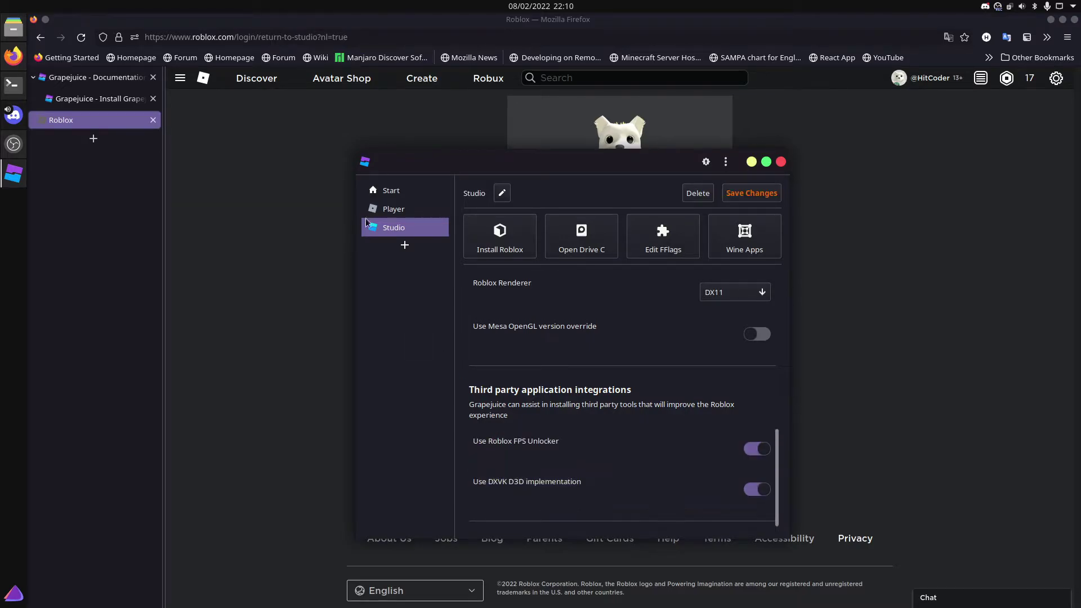
Enable FPS Unlocker and DXVK for the Player prefix and save the changes.
{"action": "left_click", "coordinate": [384, 209]}
{"action": "scroll", "coordinate": [760, 456], "scroll_direction": "down", "scroll_amount": 5}
{"action": "scroll", "coordinate": [768, 473], "scroll_direction": "down", "scroll_amount": 5}
{"action": "left_click", "coordinate": [756, 447]}
{"action": "left_click", "coordinate": [756, 487]}
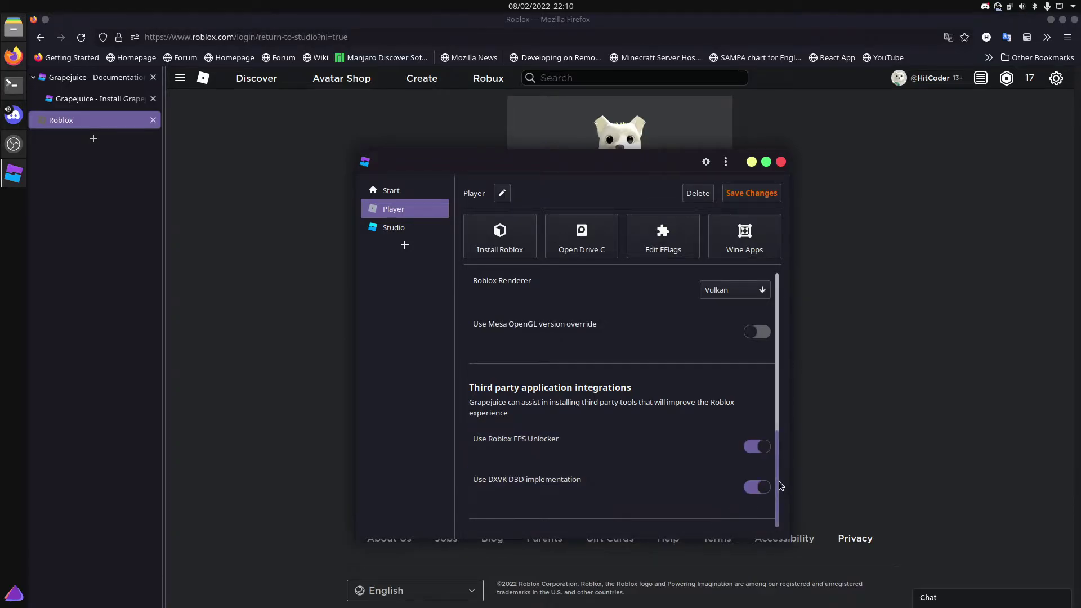
{"action": "scroll", "coordinate": [777, 465], "scroll_direction": "up", "scroll_amount": 2}
{"action": "scroll", "coordinate": [777, 464], "scroll_direction": "up", "scroll_amount": 1}
{"action": "scroll", "coordinate": [778, 461], "scroll_direction": "down", "scroll_amount": 3}
{"action": "scroll", "coordinate": [779, 458], "scroll_direction": "up", "scroll_amount": 1}
{"action": "scroll", "coordinate": [781, 430], "scroll_direction": "up", "scroll_amount": 4}
{"action": "scroll", "coordinate": [781, 376], "scroll_direction": "up", "scroll_amount": 3}
{"action": "scroll", "coordinate": [777, 349], "scroll_direction": "up", "scroll_amount": 1}
{"action": "left_click", "coordinate": [748, 192]}
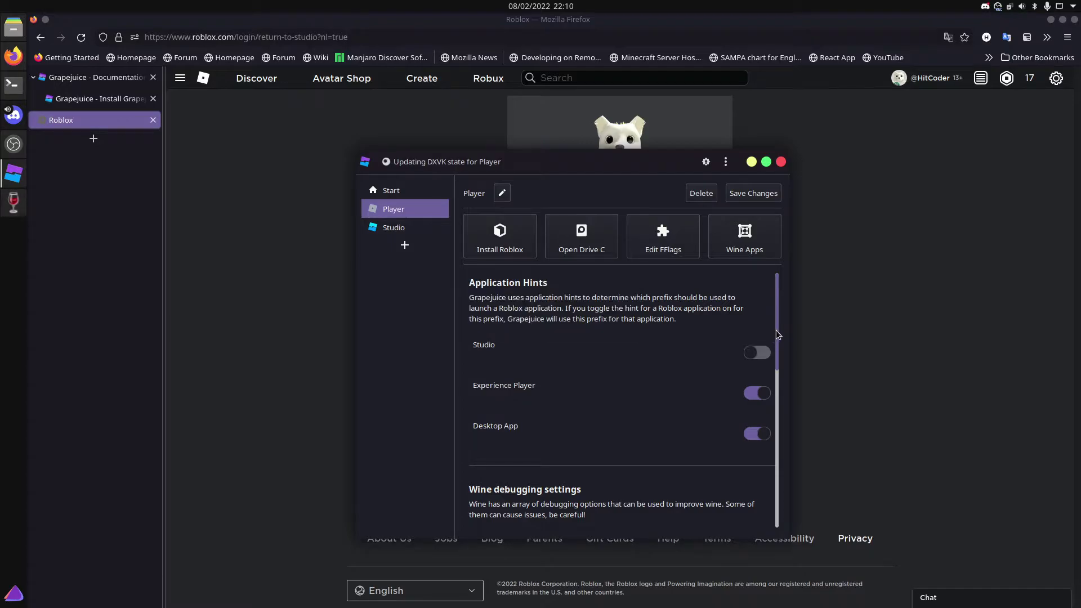
{"action": "scroll", "coordinate": [782, 405], "scroll_direction": "down", "scroll_amount": 5}
{"action": "scroll", "coordinate": [785, 464], "scroll_direction": "down", "scroll_amount": 2}
{"action": "scroll", "coordinate": [789, 461], "scroll_direction": "up", "scroll_amount": 1}
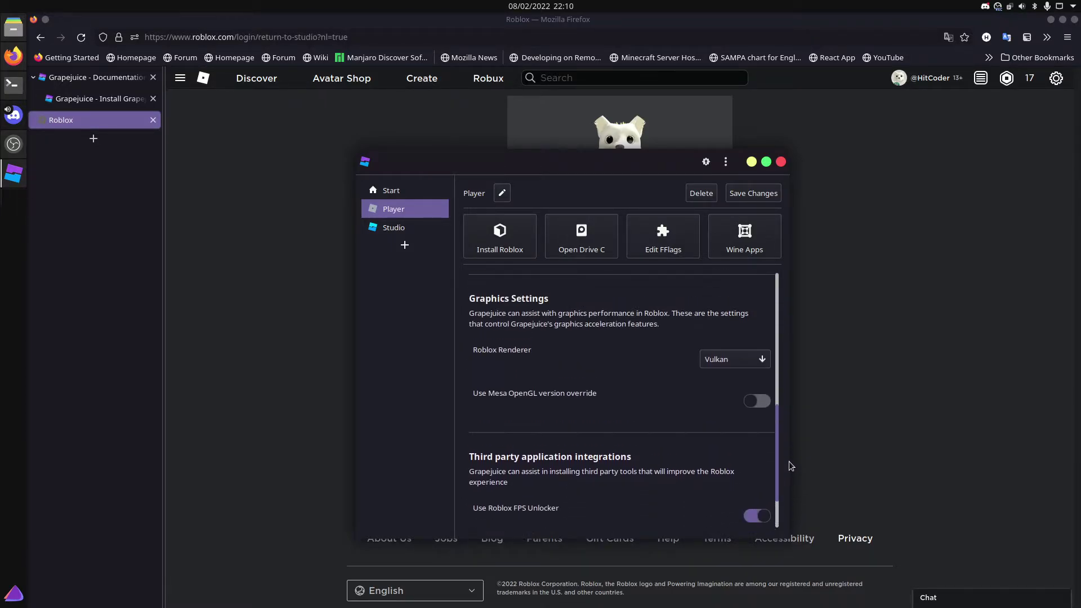
{"action": "scroll", "coordinate": [791, 433], "scroll_direction": "up", "scroll_amount": 3}
{"action": "scroll", "coordinate": [792, 405], "scroll_direction": "up", "scroll_amount": 5}
{"action": "scroll", "coordinate": [790, 338], "scroll_direction": "up", "scroll_amount": 3}
{"action": "scroll", "coordinate": [789, 355], "scroll_direction": "down", "scroll_amount": 5}
{"action": "scroll", "coordinate": [792, 414], "scroll_direction": "down", "scroll_amount": 3}
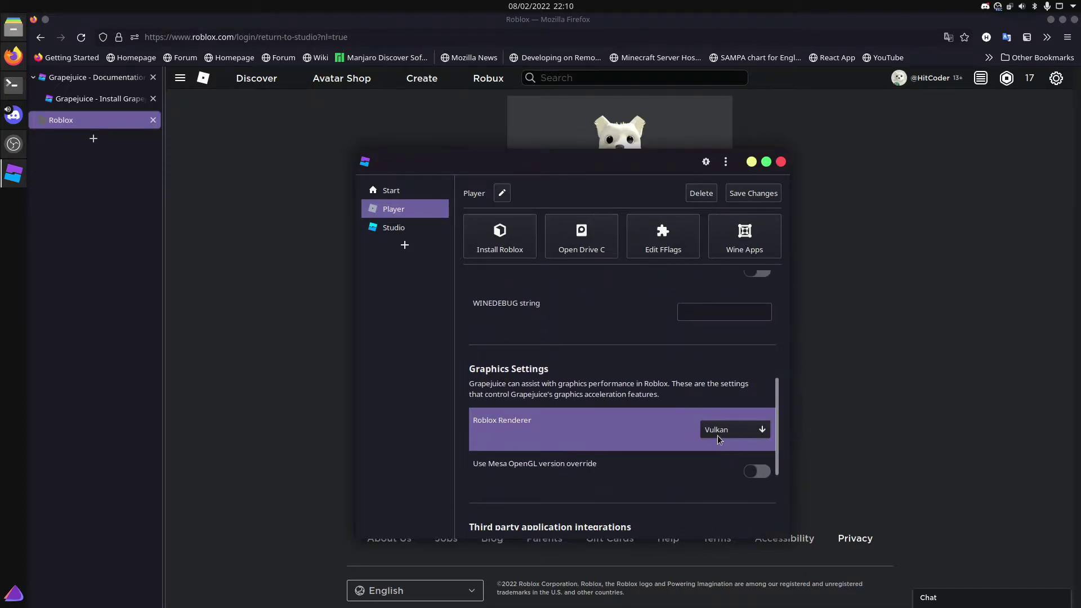
Set the Studio prefix's Roblox renderer to Vulkan.
{"action": "left_click", "coordinate": [395, 227]}
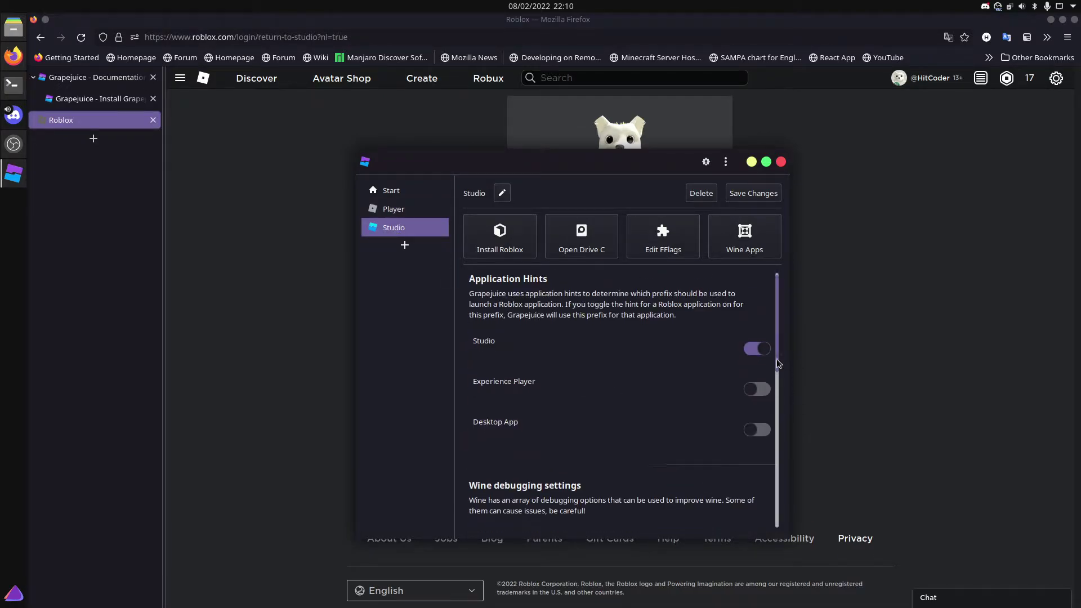
{"action": "scroll", "coordinate": [779, 376], "scroll_direction": "down", "scroll_amount": 5}
{"action": "scroll", "coordinate": [773, 447], "scroll_direction": "down", "scroll_amount": 2}
{"action": "left_click", "coordinate": [716, 400]}
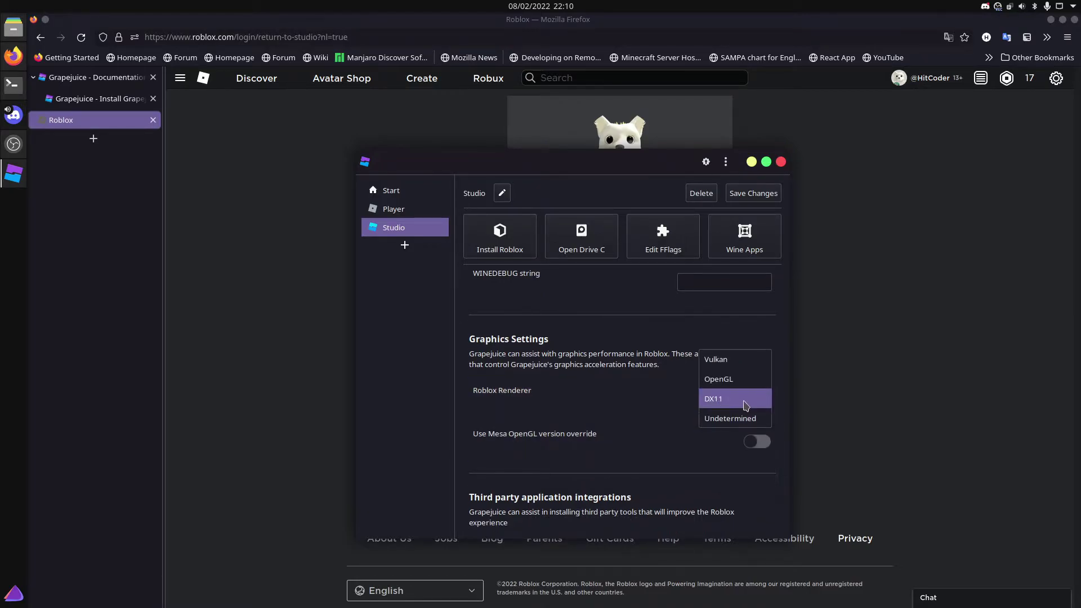
{"action": "left_click", "coordinate": [738, 367]}
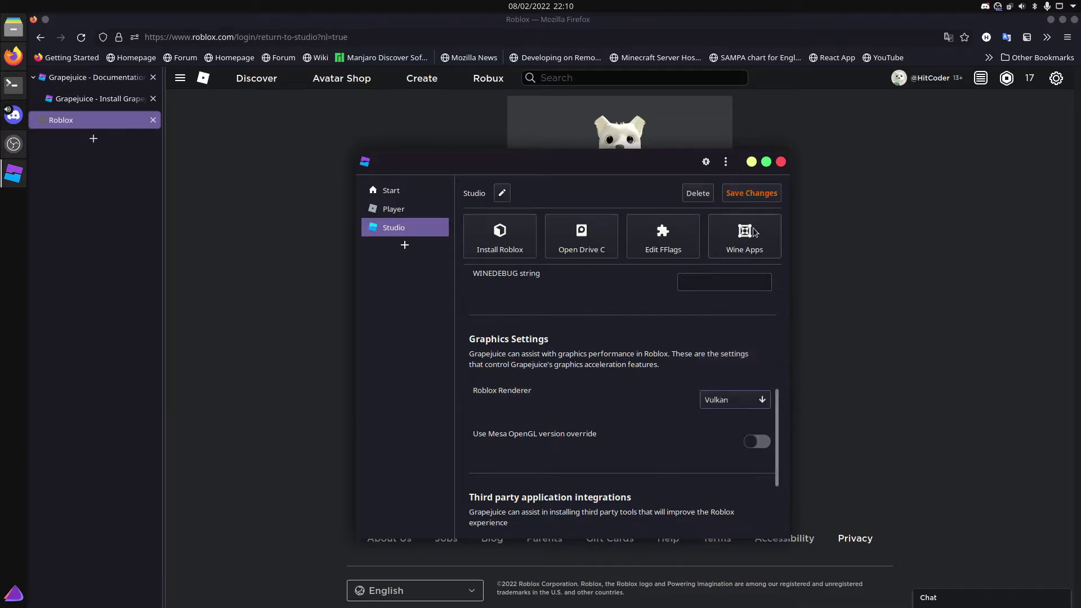
Check the Player prefix, then close Grapejuice and return to the Roblox home page.
{"action": "left_click", "coordinate": [408, 211]}
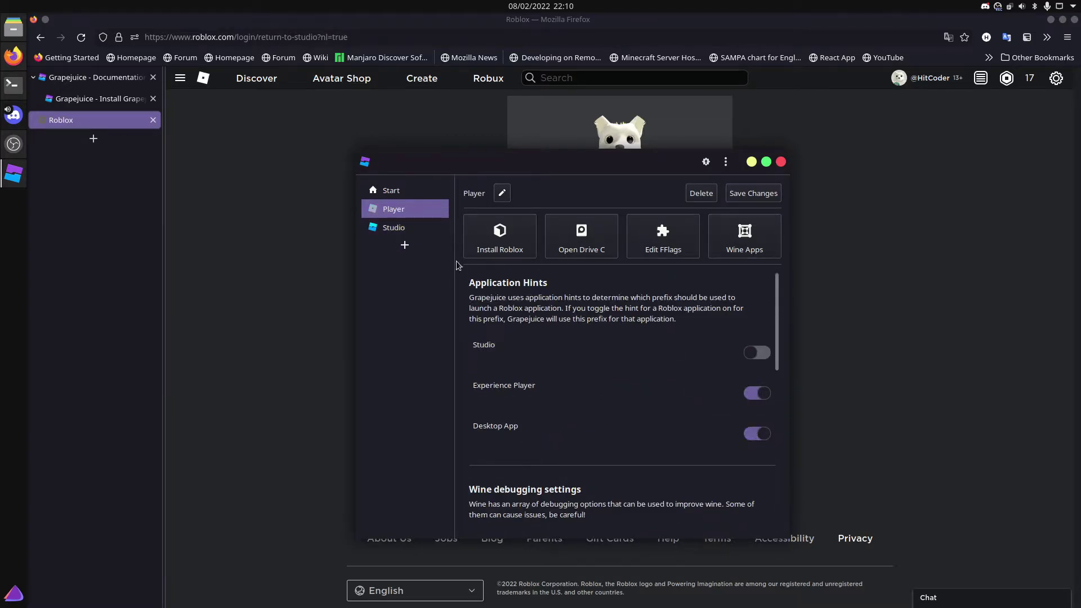
{"action": "mouse_move", "coordinate": [512, 162]}
{"action": "left_mouse_down"}
{"action": "mouse_move", "coordinate": [876, 323]}
{"action": "mouse_move", "coordinate": [518, 203]}
{"action": "left_mouse_up"}
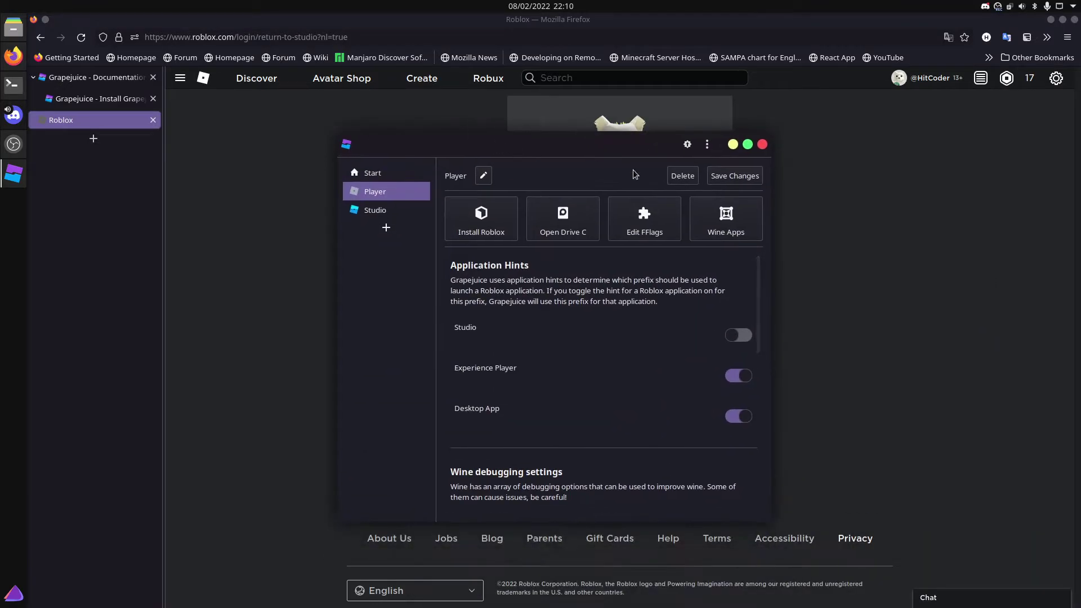
{"action": "left_click", "coordinate": [294, 135]}
{"action": "left_click", "coordinate": [203, 78]}
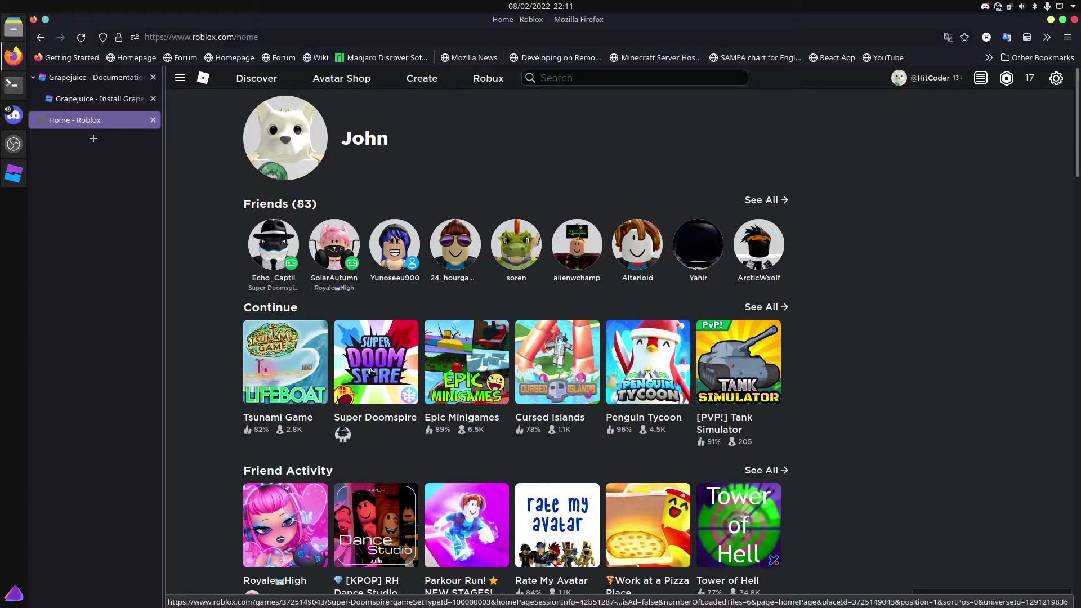
Play Super Doomspire, always allowing roblox-player links to open with Roblox Player.
{"action": "left_click", "coordinate": [380, 357]}
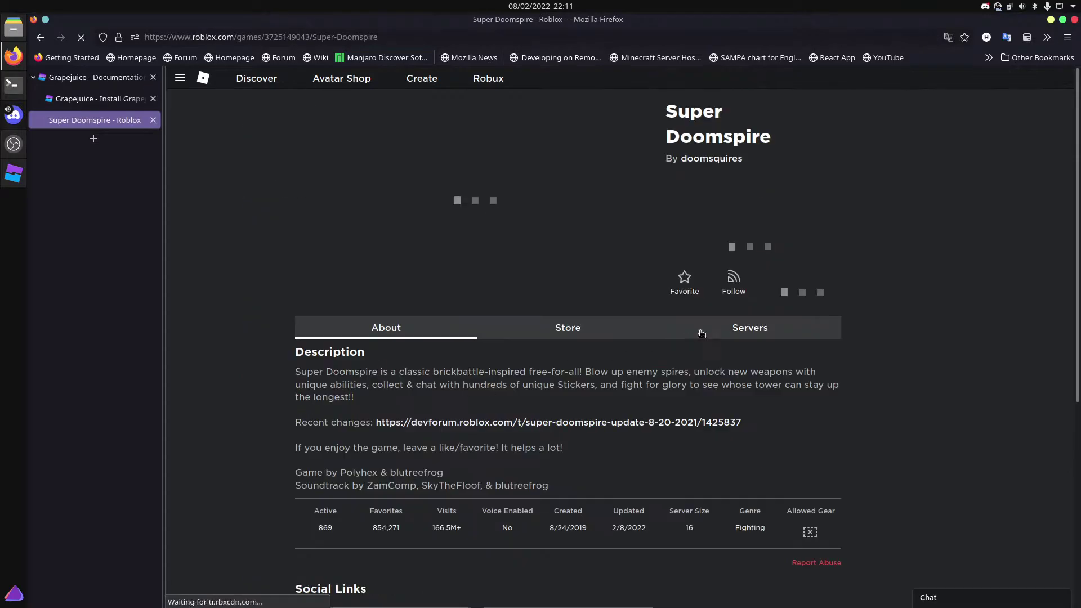
{"action": "left_click", "coordinate": [751, 254]}
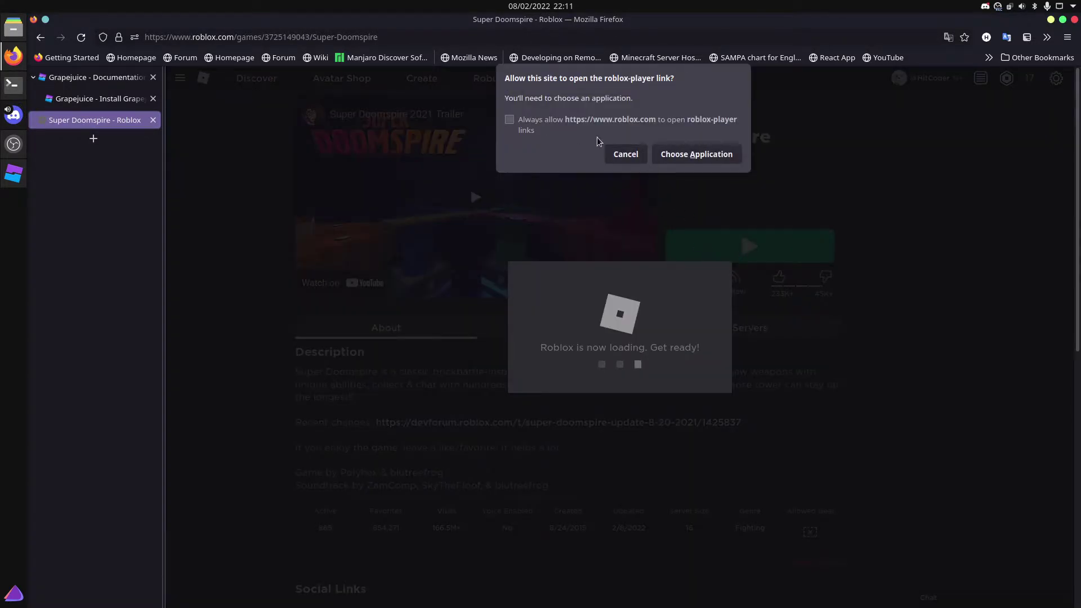
{"action": "left_click", "coordinate": [617, 119]}
{"action": "left_click", "coordinate": [696, 154]}
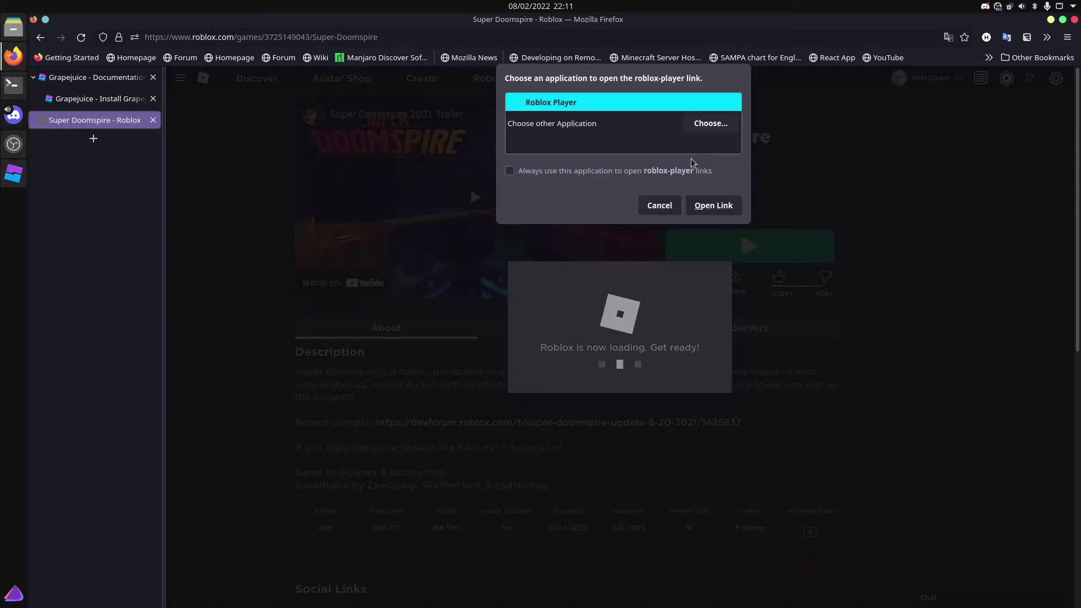
{"action": "left_click", "coordinate": [584, 173]}
{"action": "left_click", "coordinate": [713, 205]}
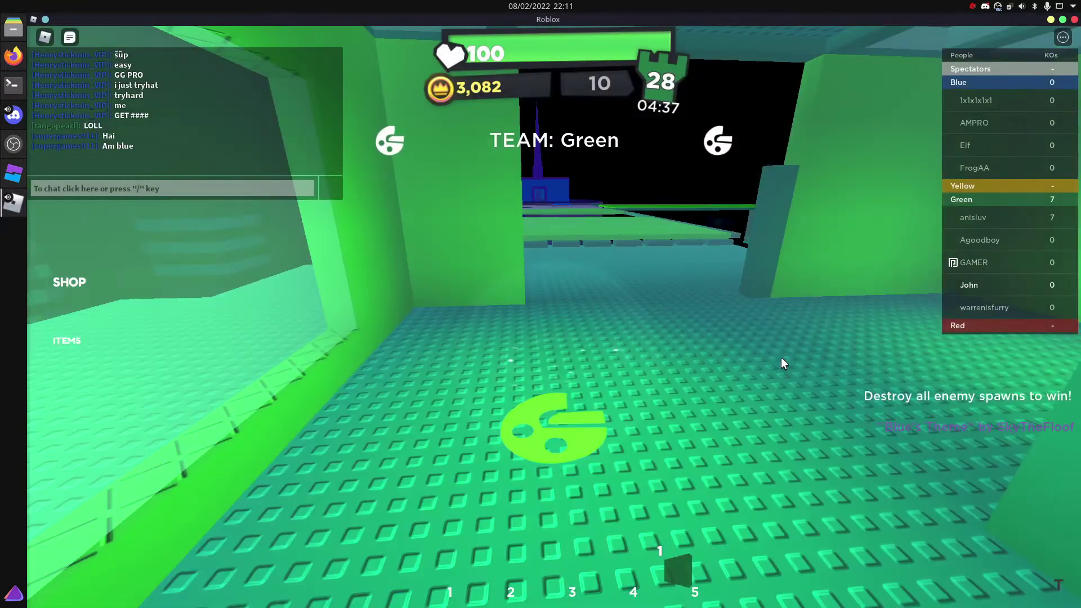
Turn the camera, walk the avatar out of the spawn tower, and open the in-game menu.
{"action": "key", "text": "Left"}
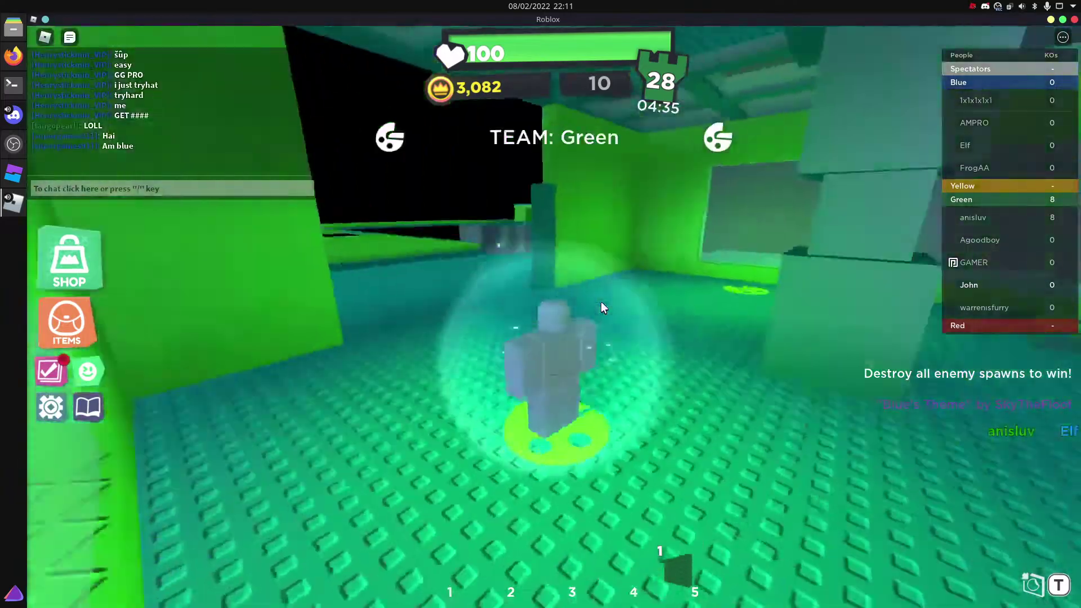
{"action": "key", "text": "w"}
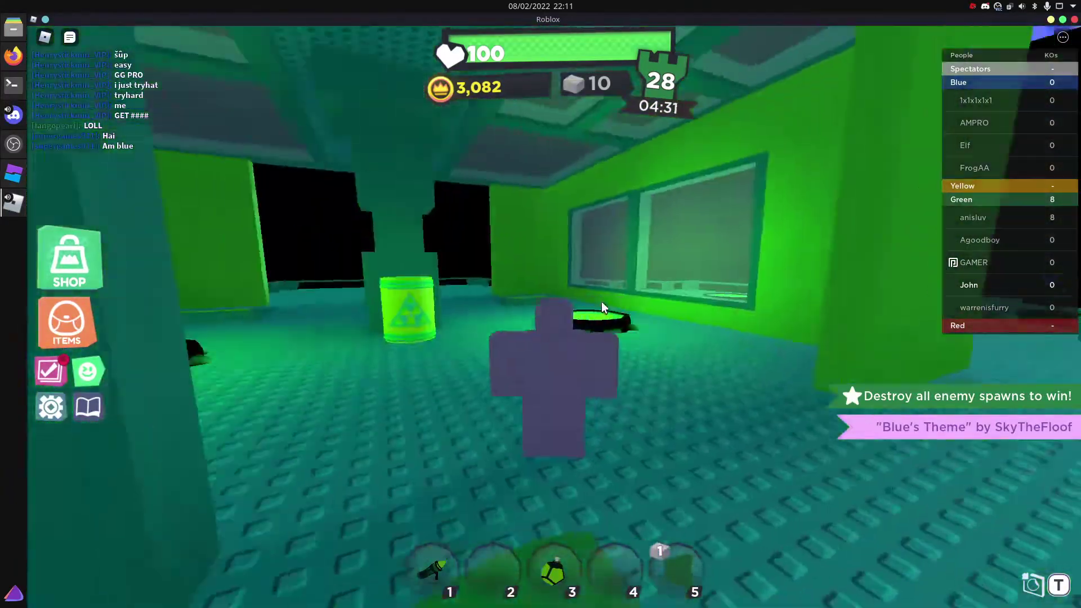
{"action": "key", "text": "Escape"}
{"action": "key", "text": "Escape"}
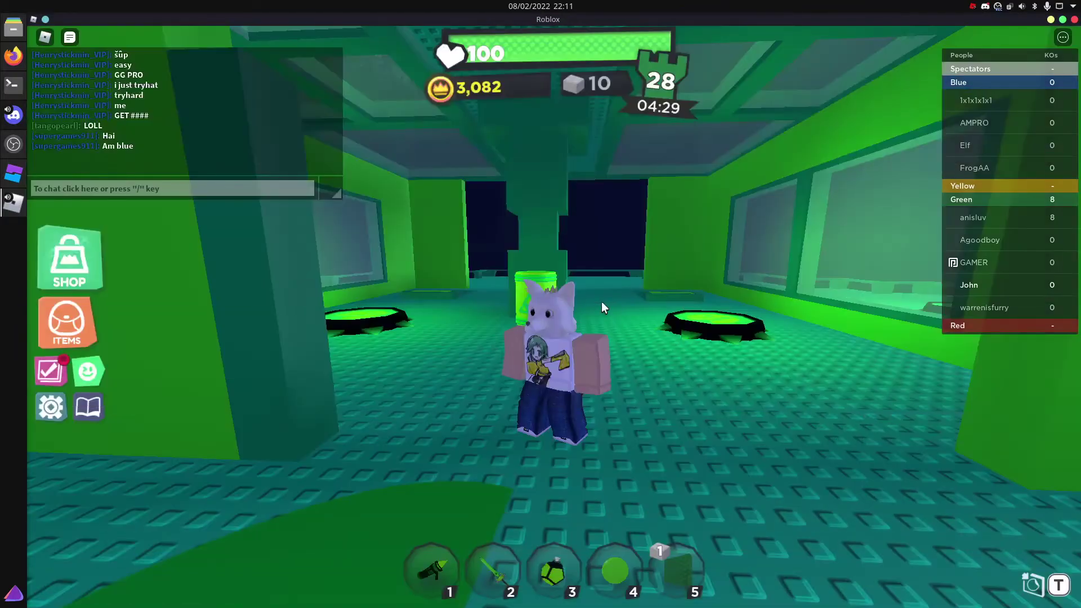
Close Roblox and the Super Doomspire tab.
{"action": "left_click", "coordinate": [19, 172]}
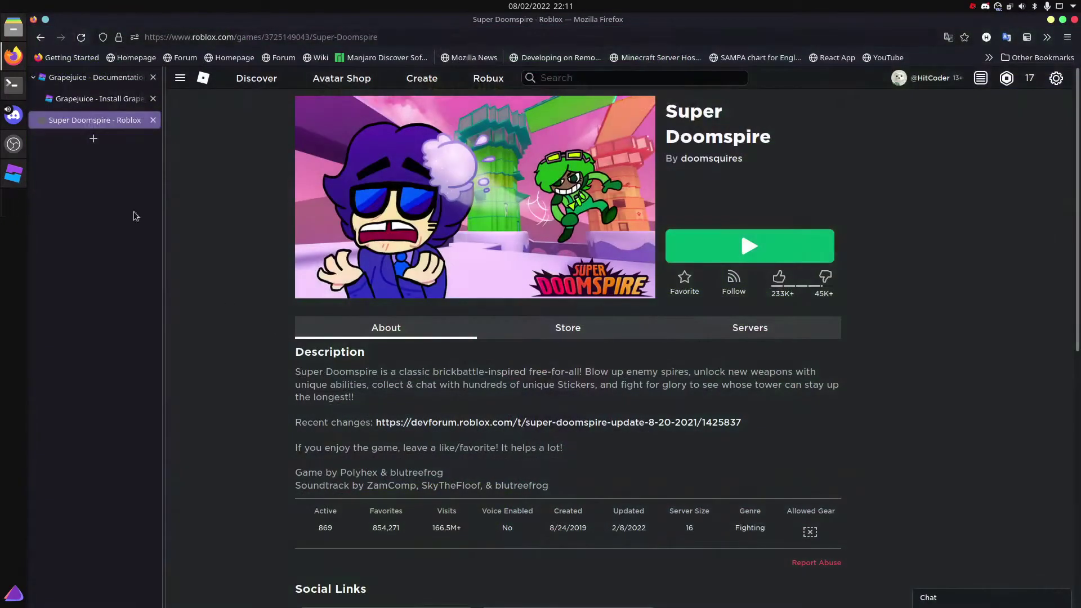
{"action": "left_click", "coordinate": [13, 84]}
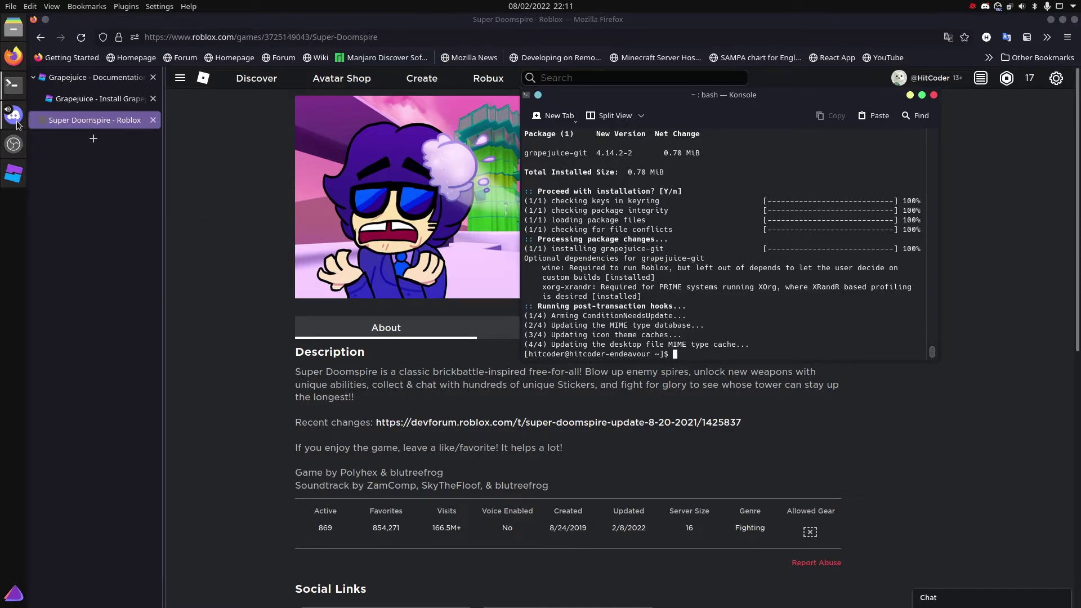
{"action": "left_click", "coordinate": [12, 84]}
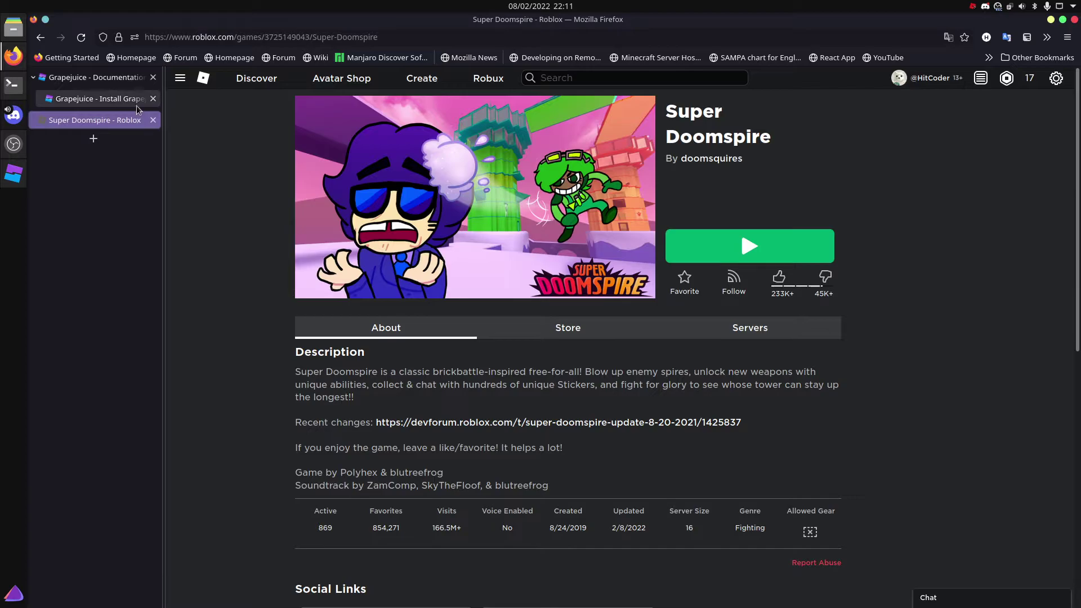
{"action": "left_click", "coordinate": [153, 120]}
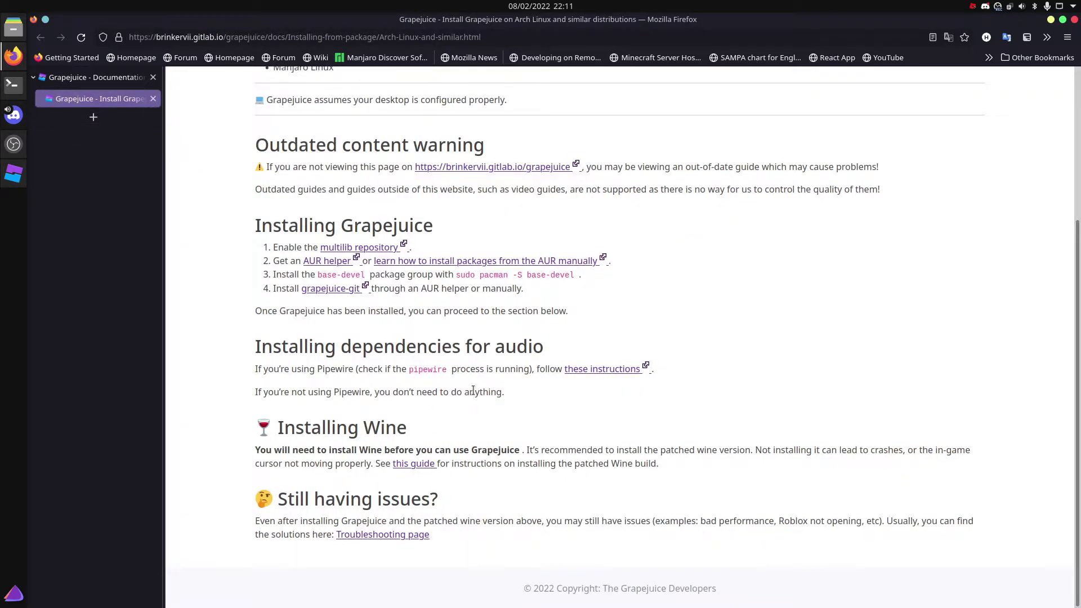
Open the Install Wine guide in a new tab and a terminal in /tmp.
{"action": "middle_click", "coordinate": [413, 463]}
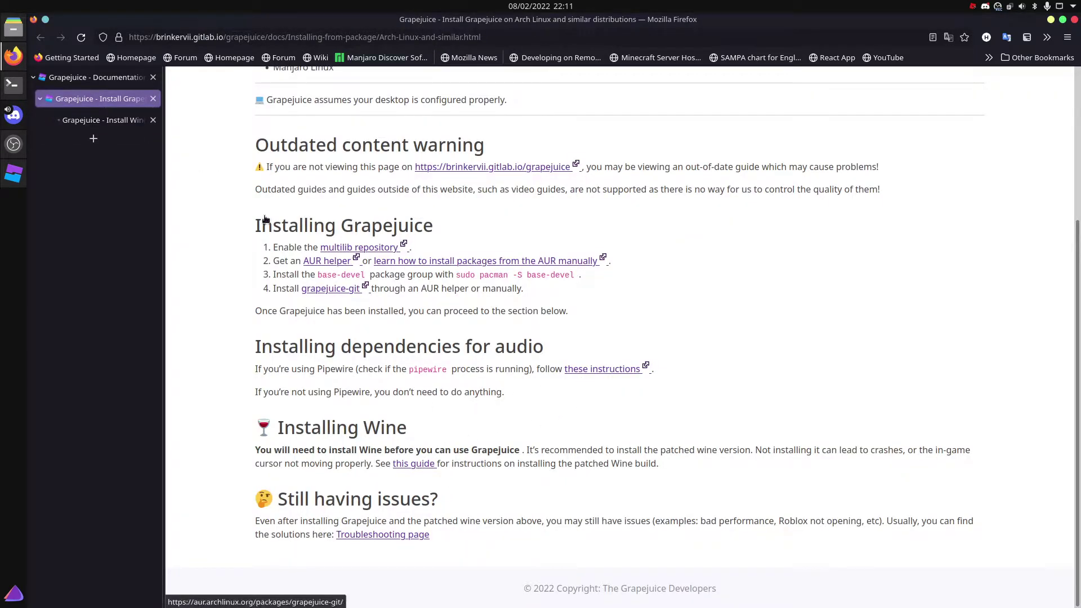
{"action": "left_click", "coordinate": [105, 125]}
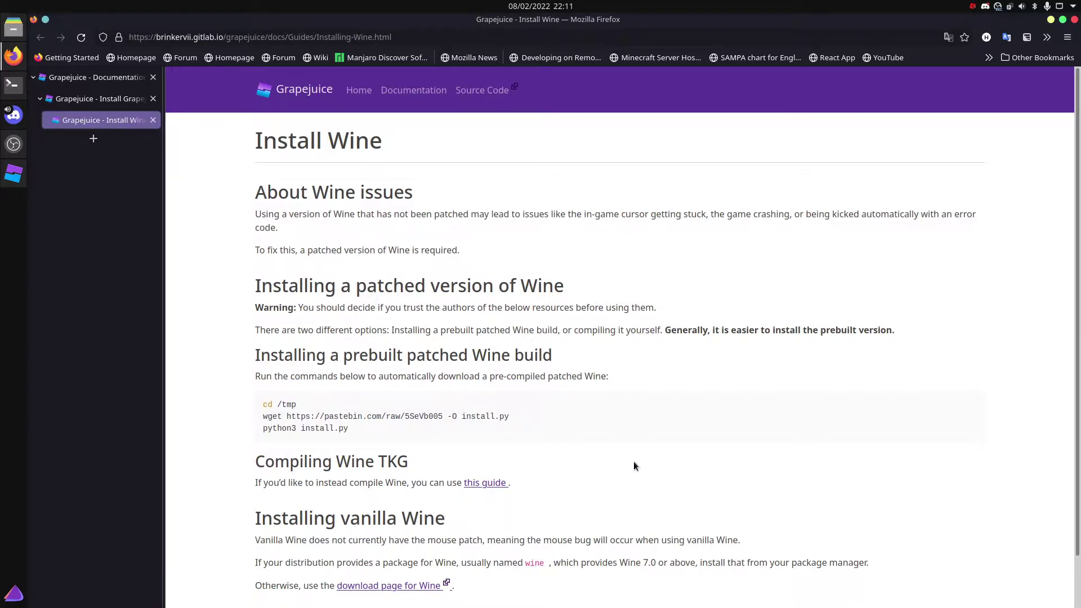
{"action": "key", "text": "ctrl+alt+t"}
{"action": "type", "text": "cd /tmp"}
{"action": "key", "text": "Return"}
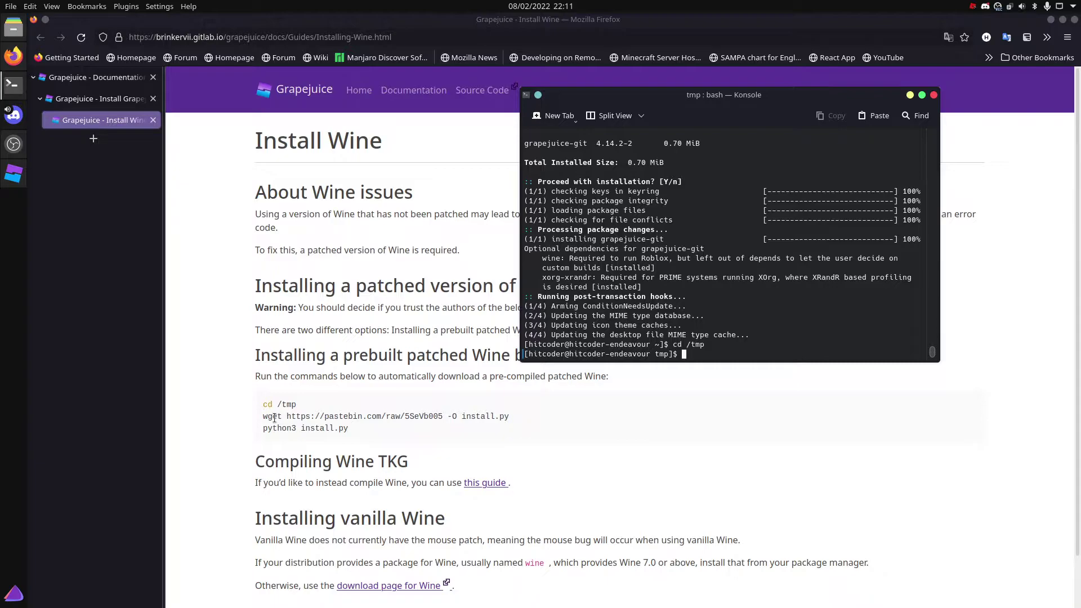
Download the patched Wine install script into /tmp with the guide's wget command.
{"action": "left_click_drag", "start_coordinate": [263, 416], "coordinate": [526, 418]}
{"action": "key", "text": "alt+Tab"}
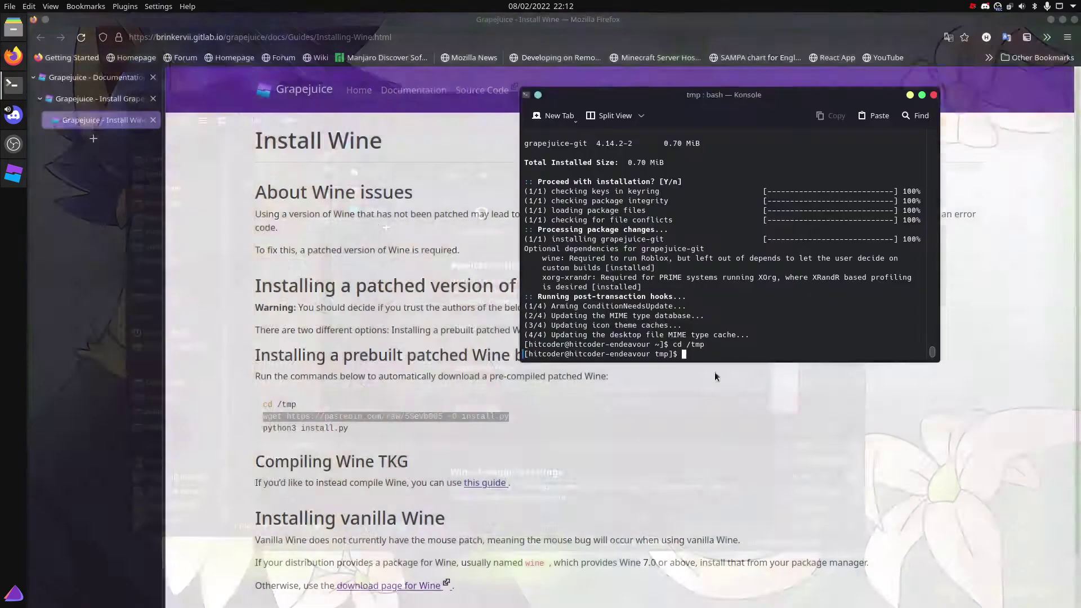
{"action": "middle_click", "coordinate": [743, 348]}
{"action": "key", "text": "Return"}
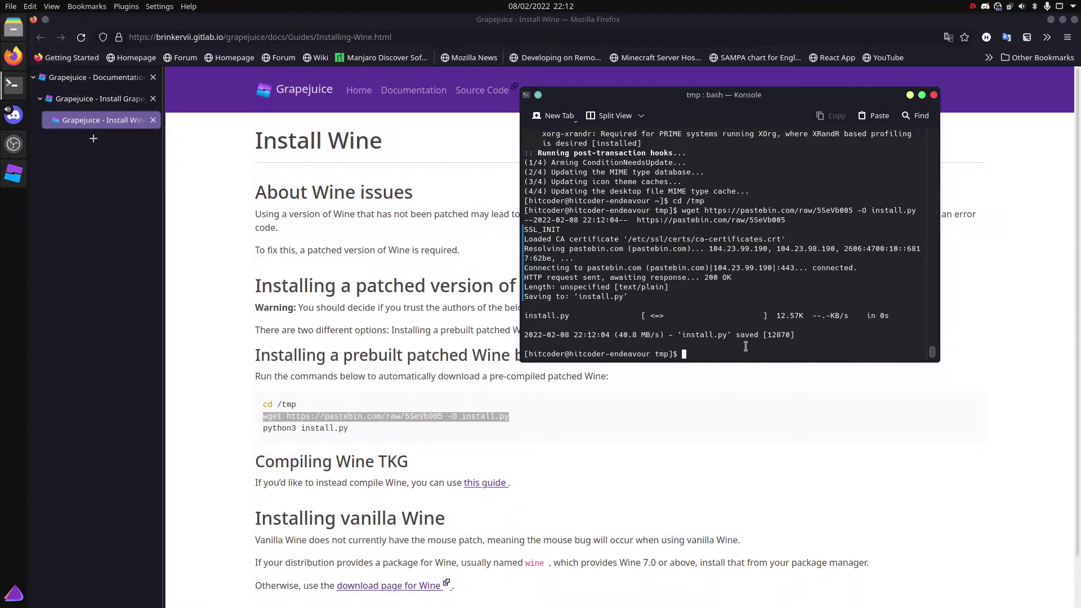
{"action": "type", "text": "python --vers"}
{"action": "type", "text": "ion"}
Check the installed Python version, entering and exiting the Python 3 interpreter.
{"action": "key", "text": "Return"}
{"action": "type", "text": "python3"}
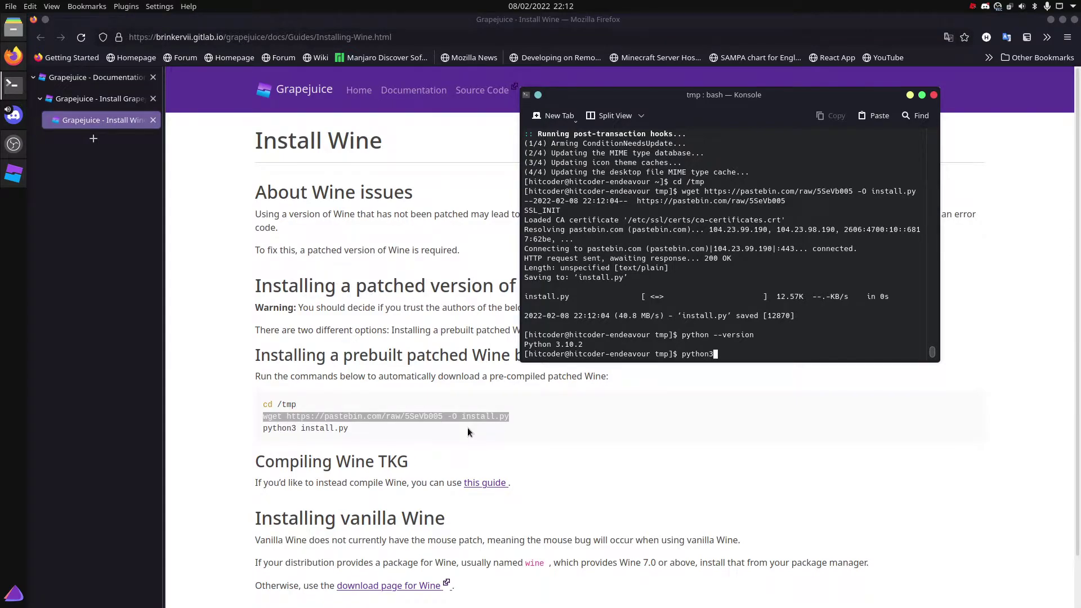
{"action": "key", "text": "Return"}
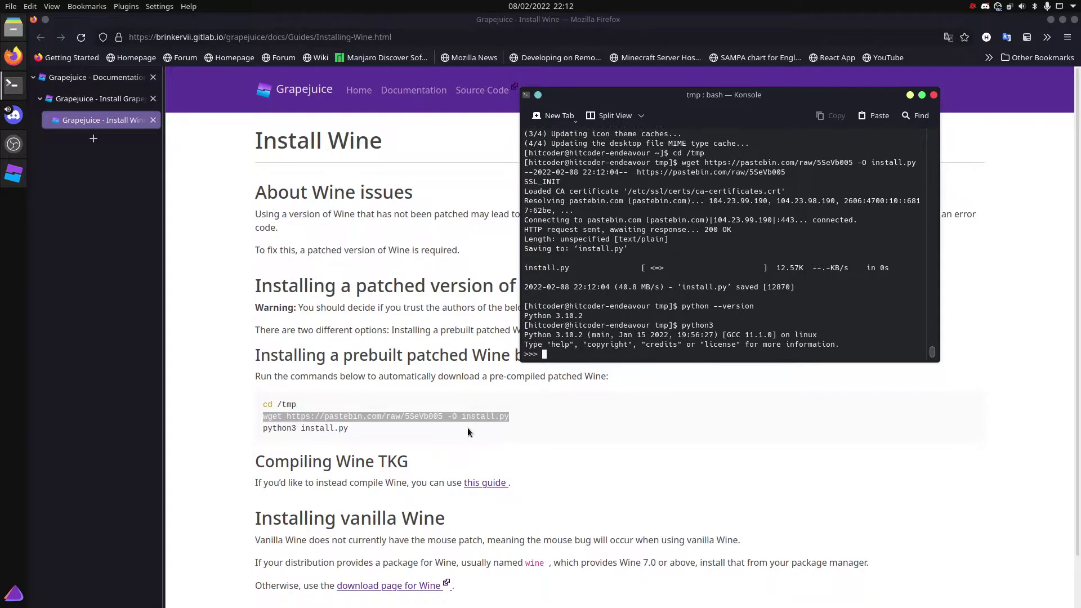
{"action": "key", "text": "ctrl+c"}
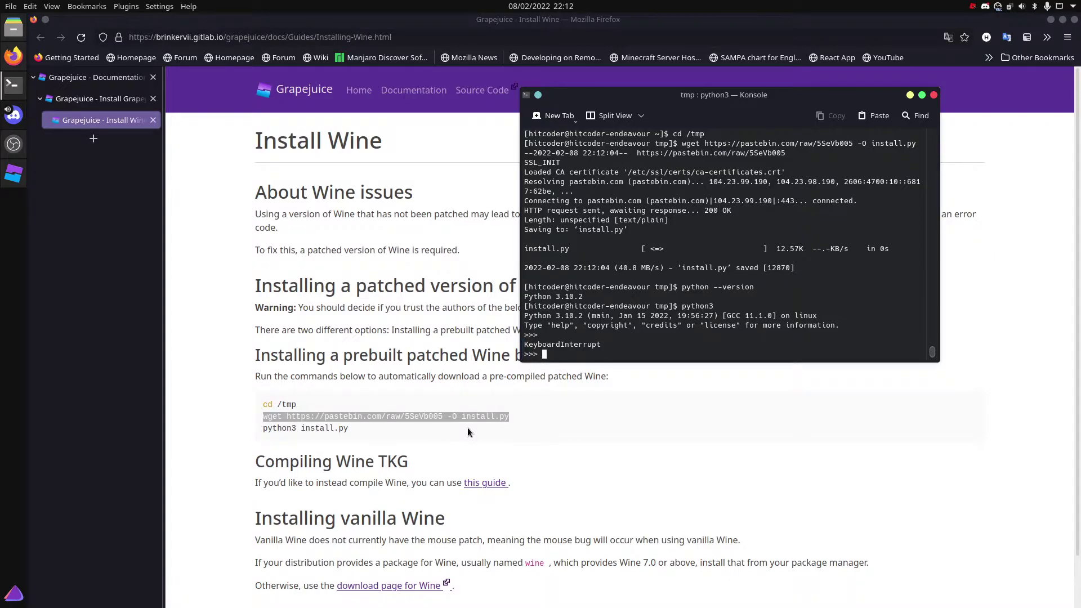
{"action": "type", "text": "exit"}
{"action": "key", "text": "Return"}
{"action": "type", "text": "exit()"}
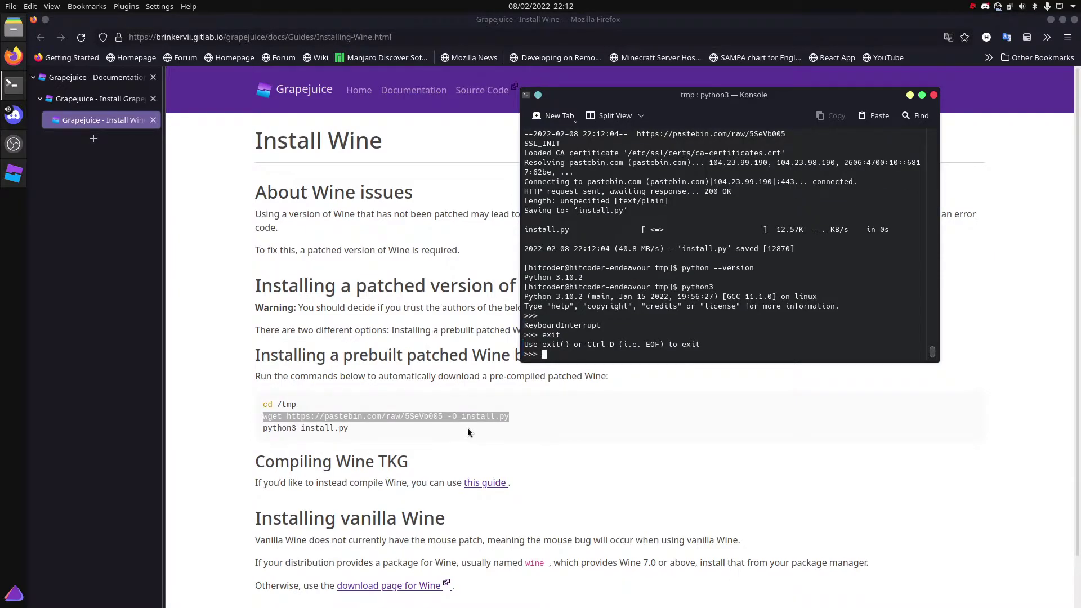
{"action": "key", "text": "Return"}
{"action": "type", "text": "python --version"}
Run python install.py to fetch and extract the prebuilt patched Wine.
{"action": "key", "text": "BackSpace"}
{"action": "key", "text": "BackSpace"}
{"action": "key", "text": "BackSpace"}
{"action": "key", "text": "BackSpace"}
{"action": "key", "text": "BackSpace"}
{"action": "key", "text": "BackSpace"}
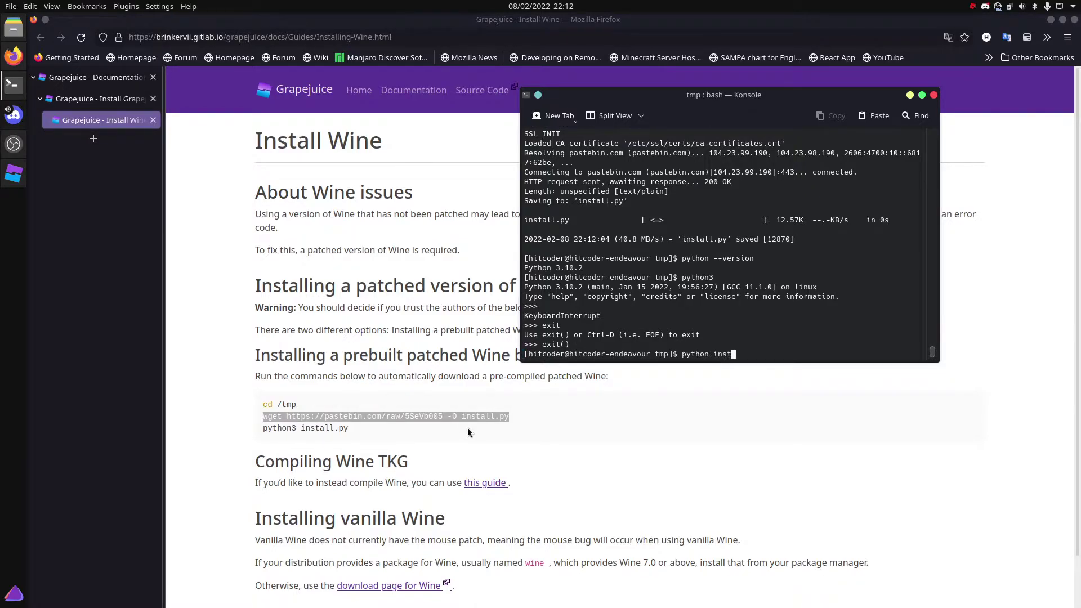
{"action": "key", "text": "Tab"}
{"action": "key", "text": "Return"}
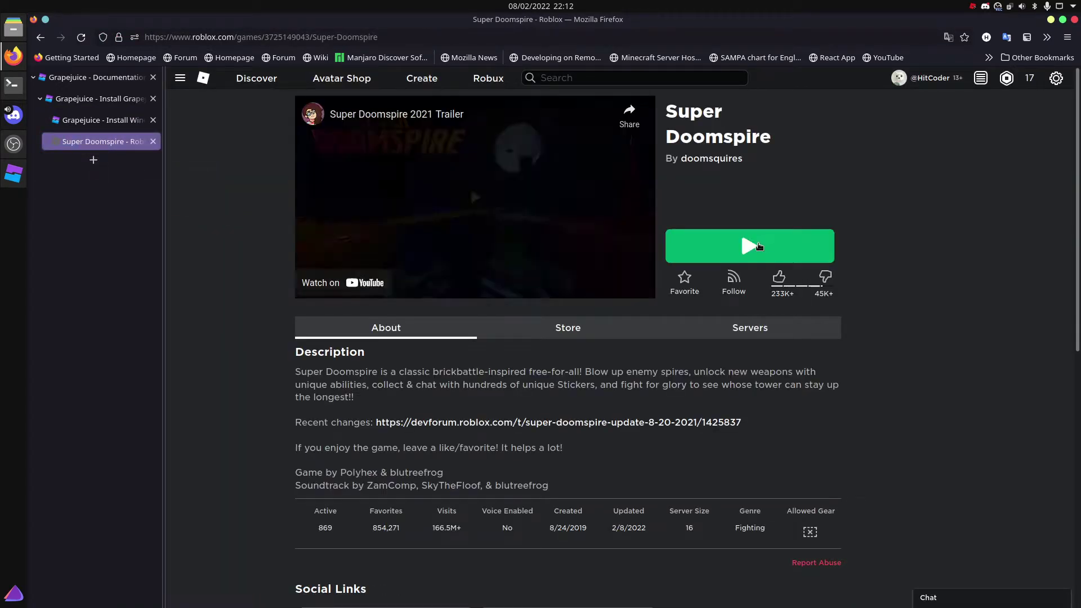
Retry Super Doomspire, dismiss the download prompt, and close Grapejuice.
{"action": "left_click", "coordinate": [748, 245]}
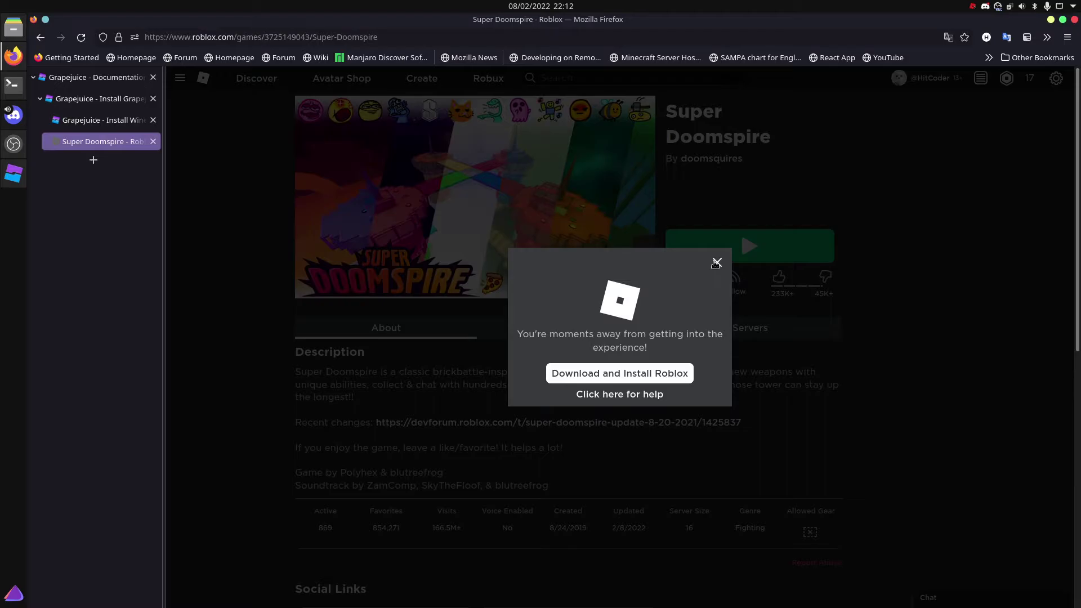
{"action": "left_click", "coordinate": [715, 262]}
{"action": "left_click", "coordinate": [13, 172]}
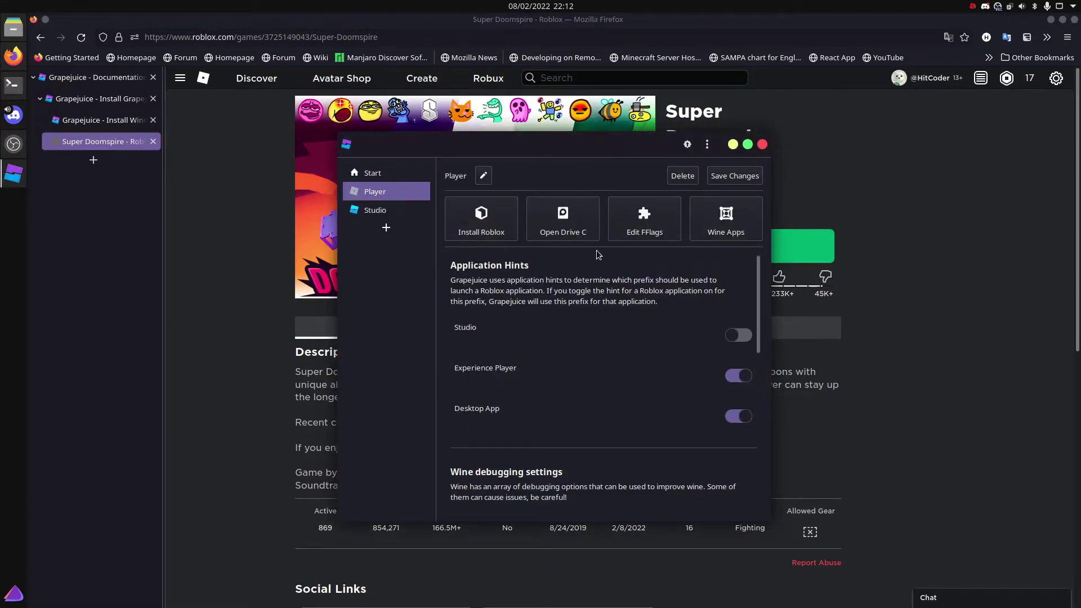
{"action": "left_click", "coordinate": [762, 145]}
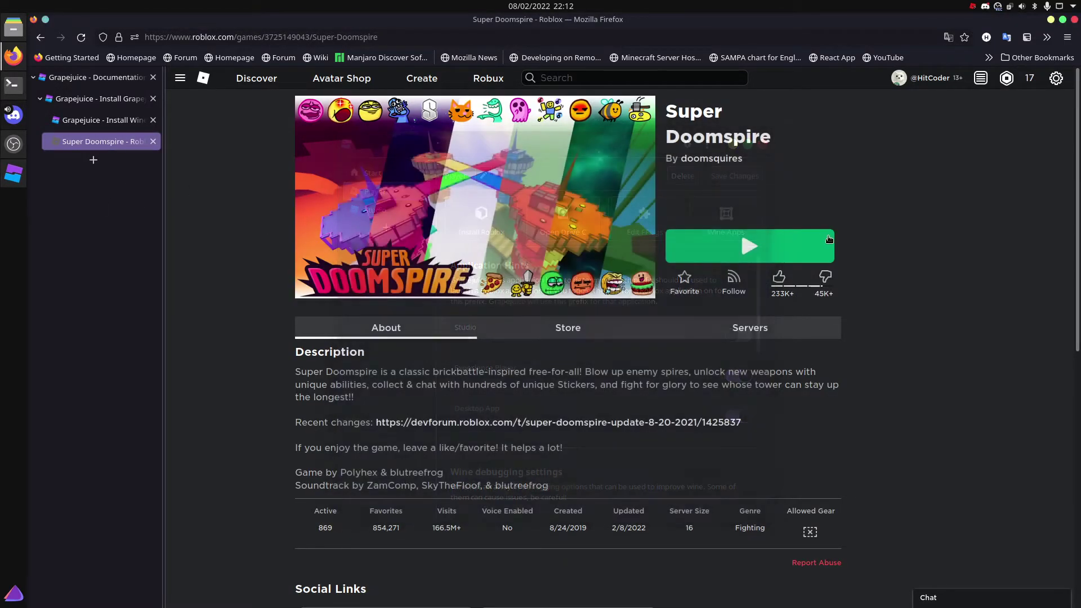
Relaunch Super Doomspire, dismiss the download prompt, then start Grapejuice from the launcher.
{"action": "left_click", "coordinate": [742, 248]}
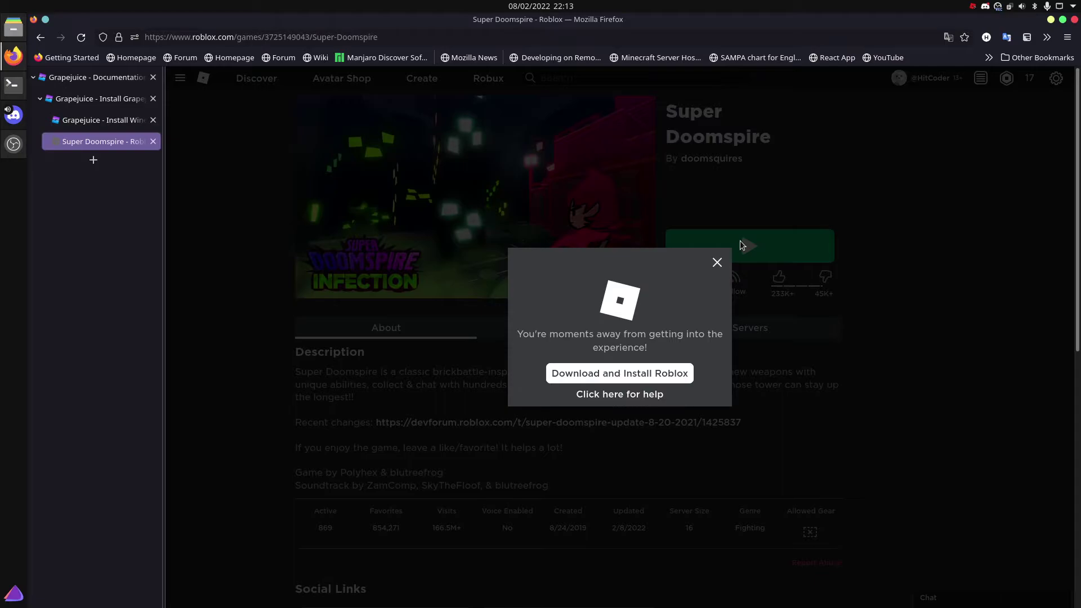
{"action": "left_click", "coordinate": [717, 263]}
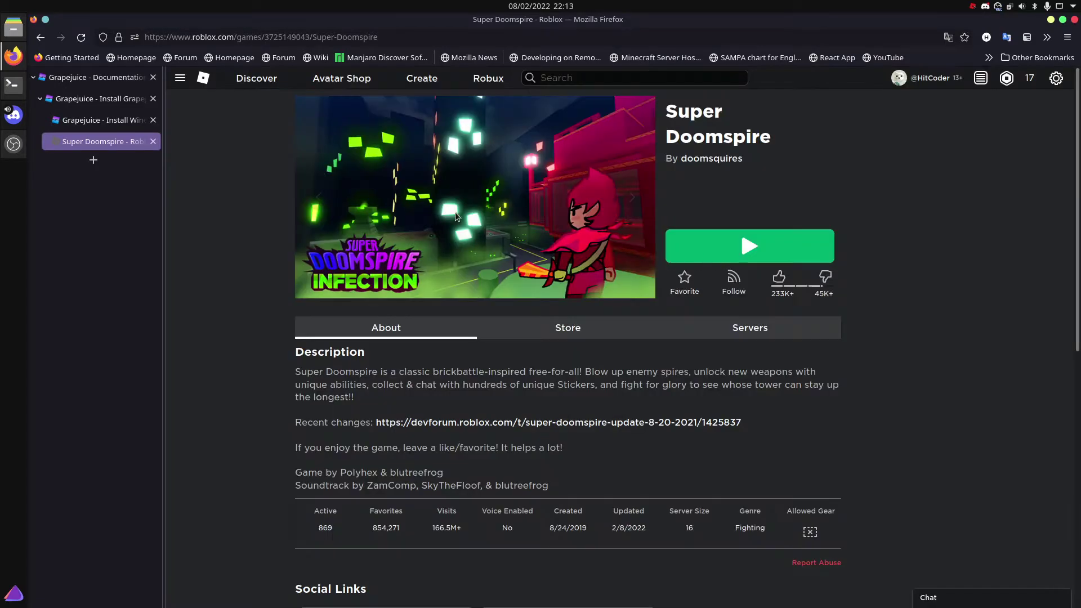
{"action": "left_click", "coordinate": [14, 594]}
{"action": "type", "text": "gra"}
{"action": "key", "text": "Return"}
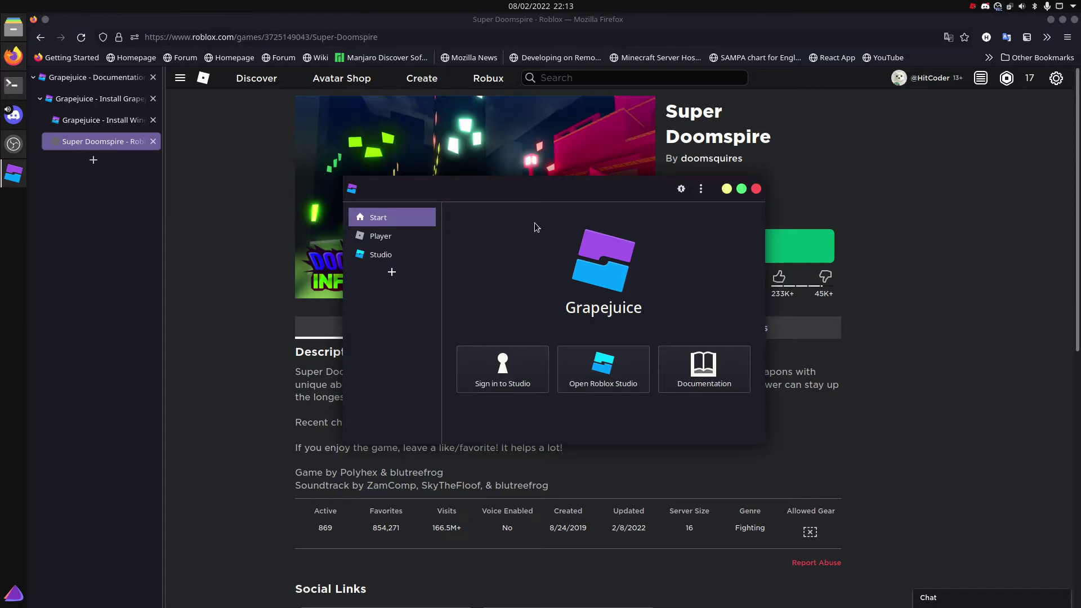
Move OBS aside, enable DXVK on the Player prefix, and request its deletion.
{"action": "left_click", "coordinate": [18, 146]}
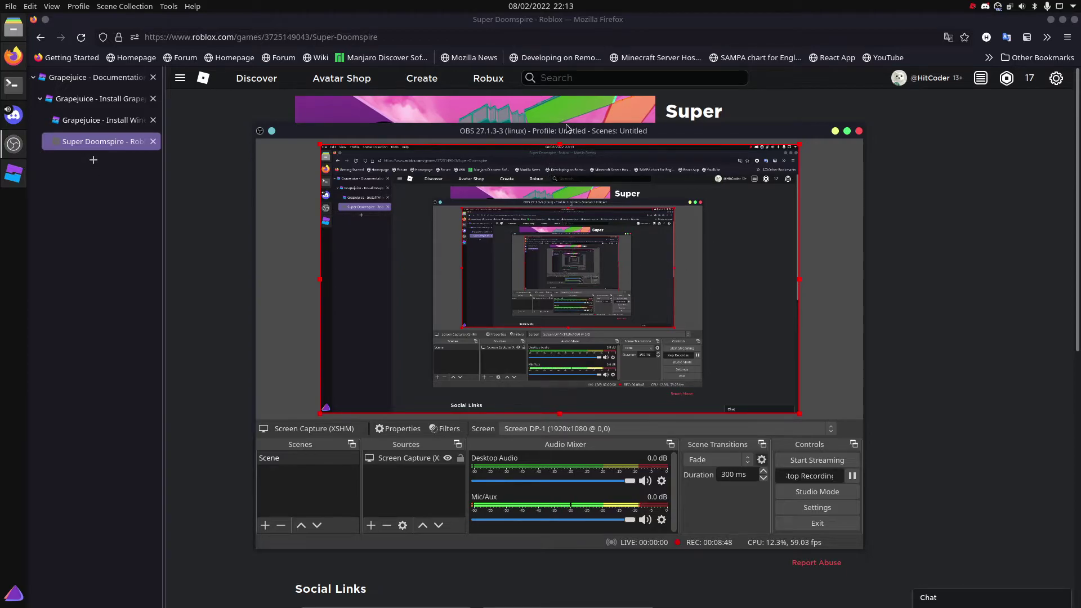
{"action": "left_click_drag", "start_coordinate": [575, 131], "coordinate": [445, 260]}
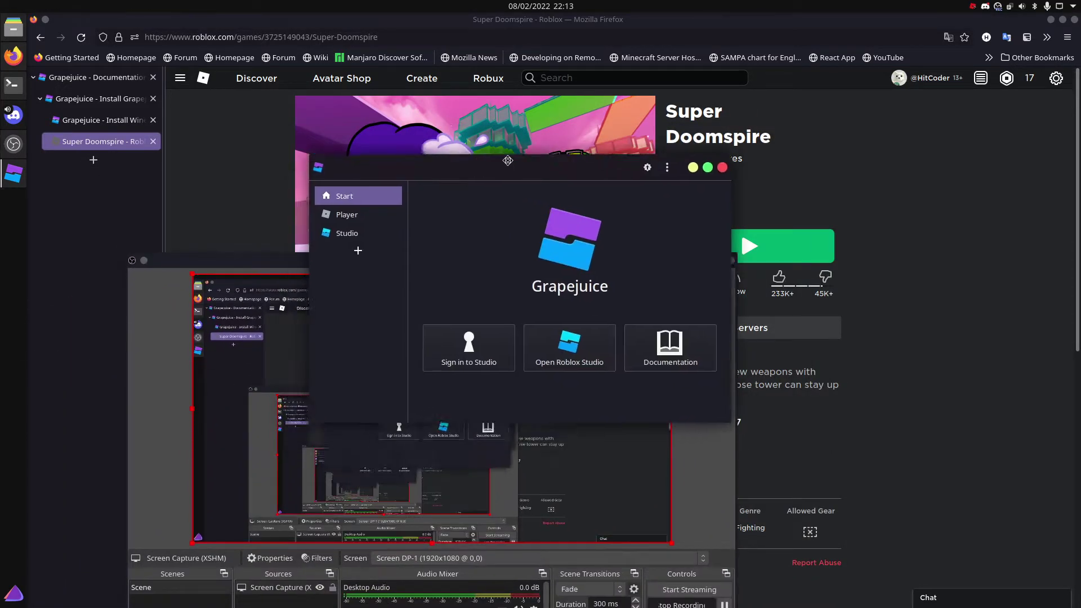
{"action": "left_click", "coordinate": [353, 168]}
{"action": "scroll", "coordinate": [586, 302], "scroll_direction": "down", "scroll_amount": 2}
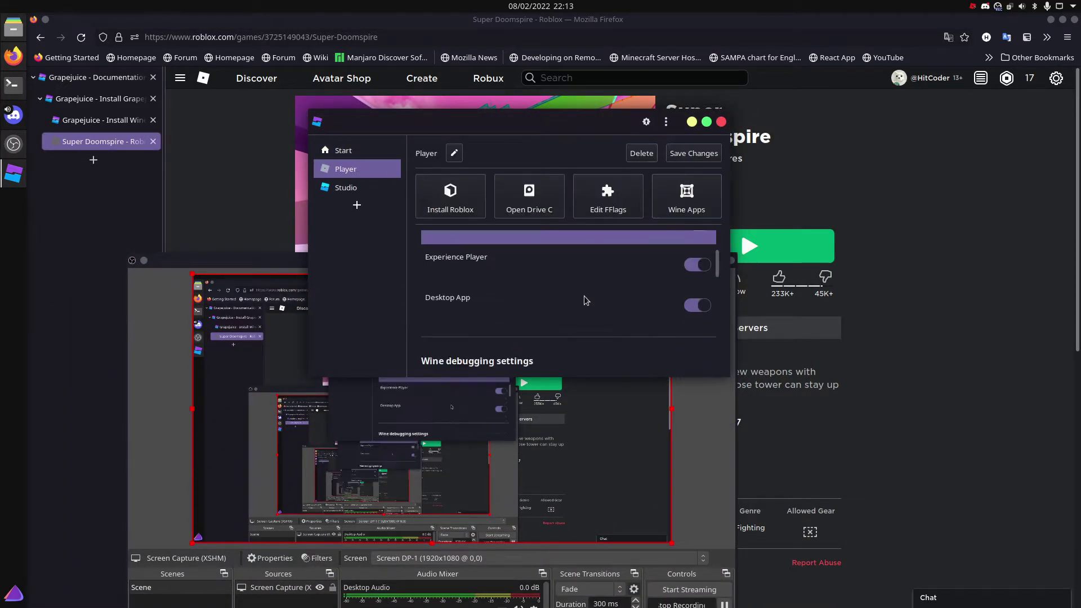
{"action": "scroll", "coordinate": [586, 301], "scroll_direction": "down", "scroll_amount": 3}
{"action": "scroll", "coordinate": [580, 304], "scroll_direction": "down", "scroll_amount": 1}
{"action": "scroll", "coordinate": [579, 303], "scroll_direction": "down", "scroll_amount": 2}
{"action": "scroll", "coordinate": [580, 303], "scroll_direction": "down", "scroll_amount": 2}
{"action": "scroll", "coordinate": [578, 304], "scroll_direction": "down", "scroll_amount": 2}
{"action": "scroll", "coordinate": [578, 305], "scroll_direction": "down", "scroll_amount": 1}
{"action": "left_click", "coordinate": [596, 323]}
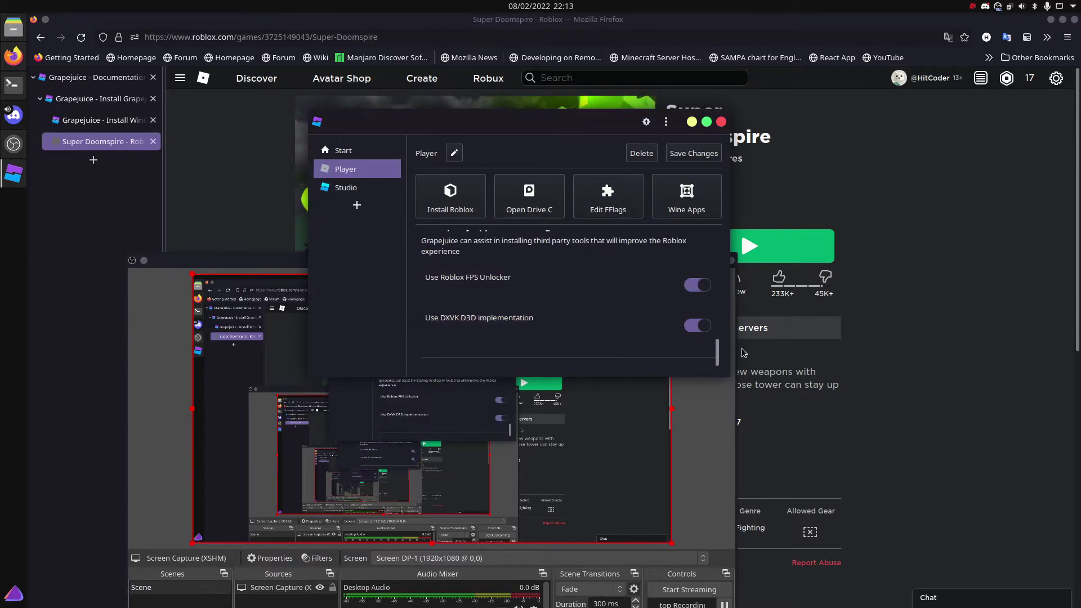
{"action": "left_click", "coordinate": [642, 153]}
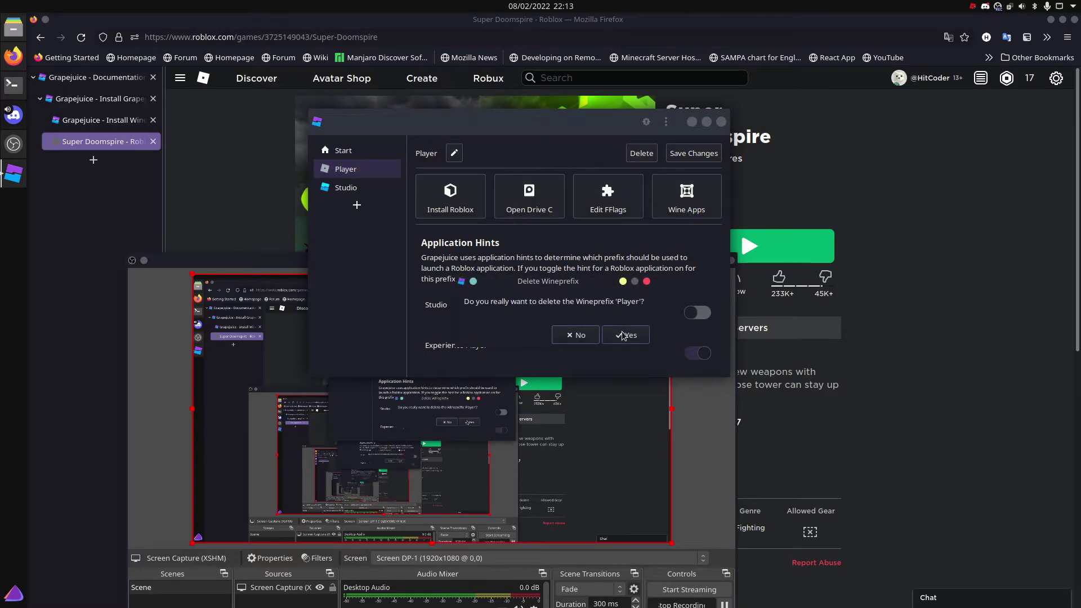
Confirm the deletion, then create a new prefix named 'Player' with Roblox installed.
{"action": "left_click", "coordinate": [629, 335]}
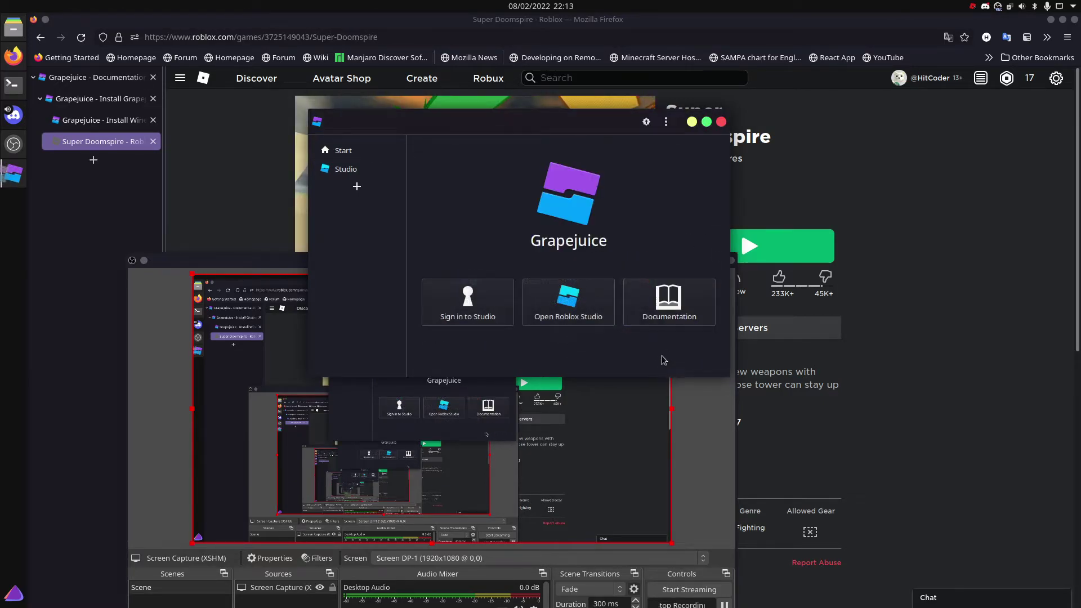
{"action": "left_click", "coordinate": [384, 187]}
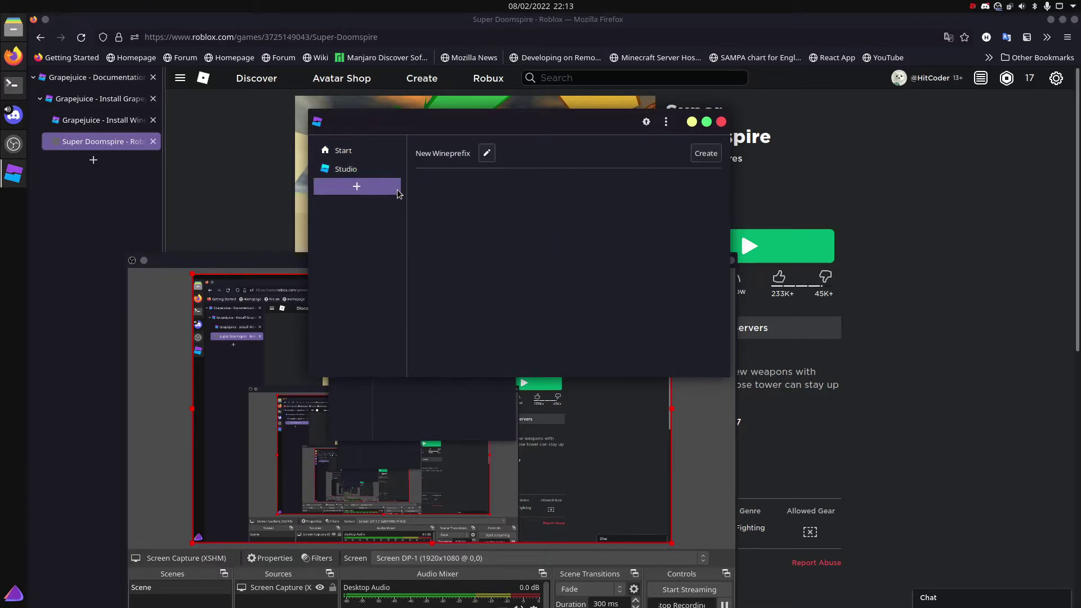
{"action": "left_click", "coordinate": [493, 154]}
{"action": "type", "text": "Playe"}
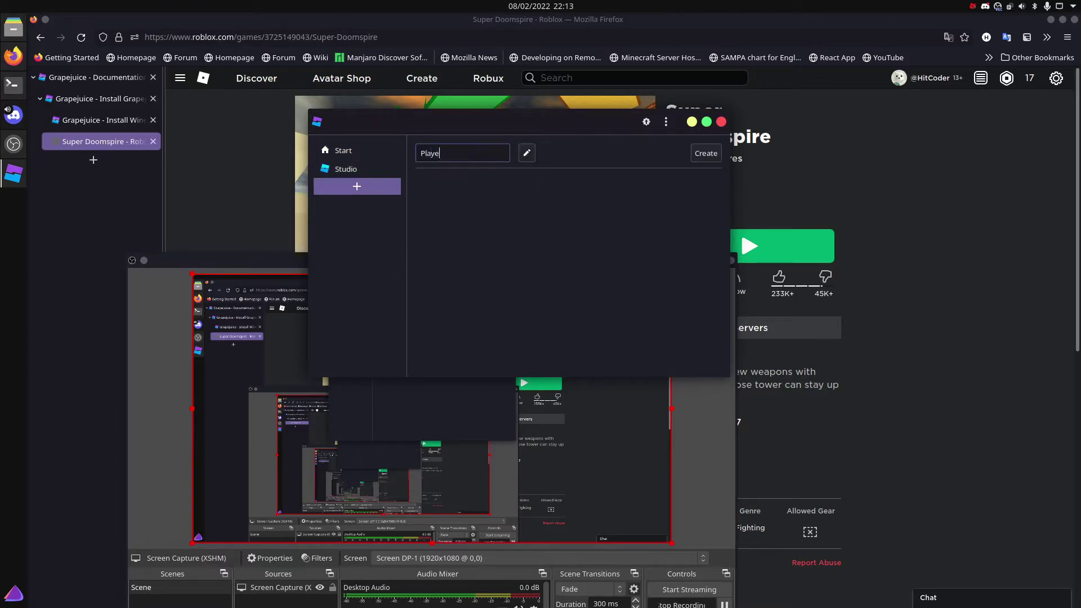
{"action": "type", "text": "r"}
{"action": "key", "text": "Return"}
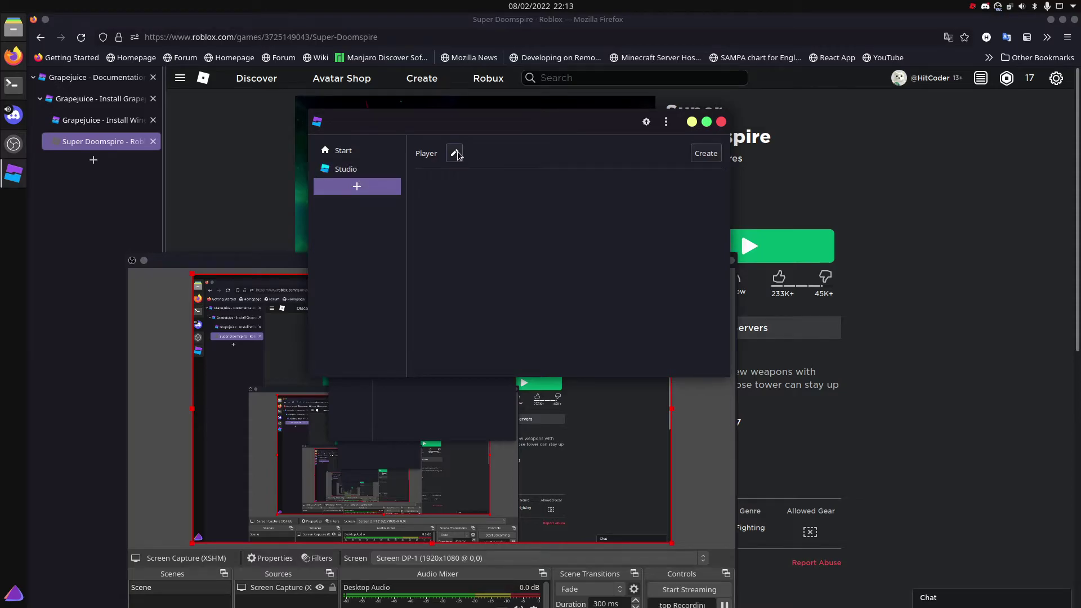
{"action": "left_click", "coordinate": [706, 155]}
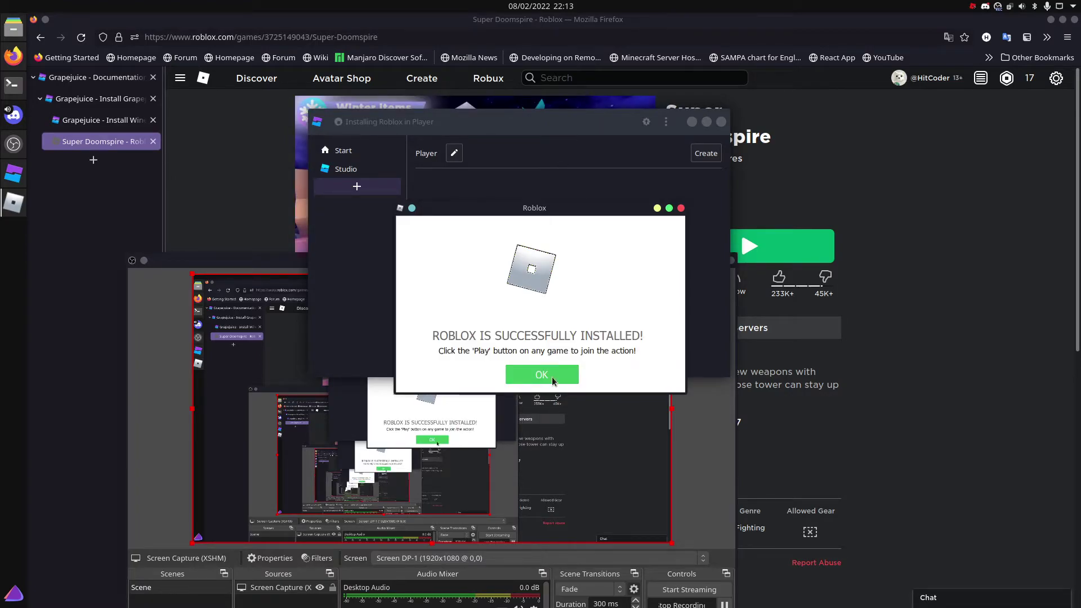
{"action": "left_click", "coordinate": [554, 376]}
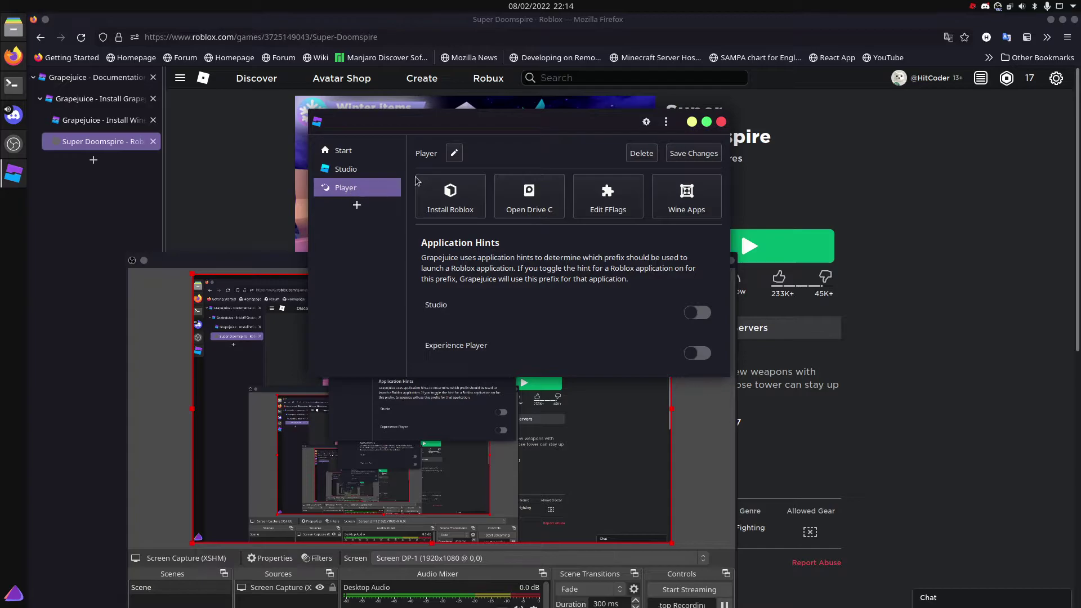
Enable Experience Player, Desktop App, FPS Unlocker and DXVK for Player, and save.
{"action": "left_click", "coordinate": [454, 153]}
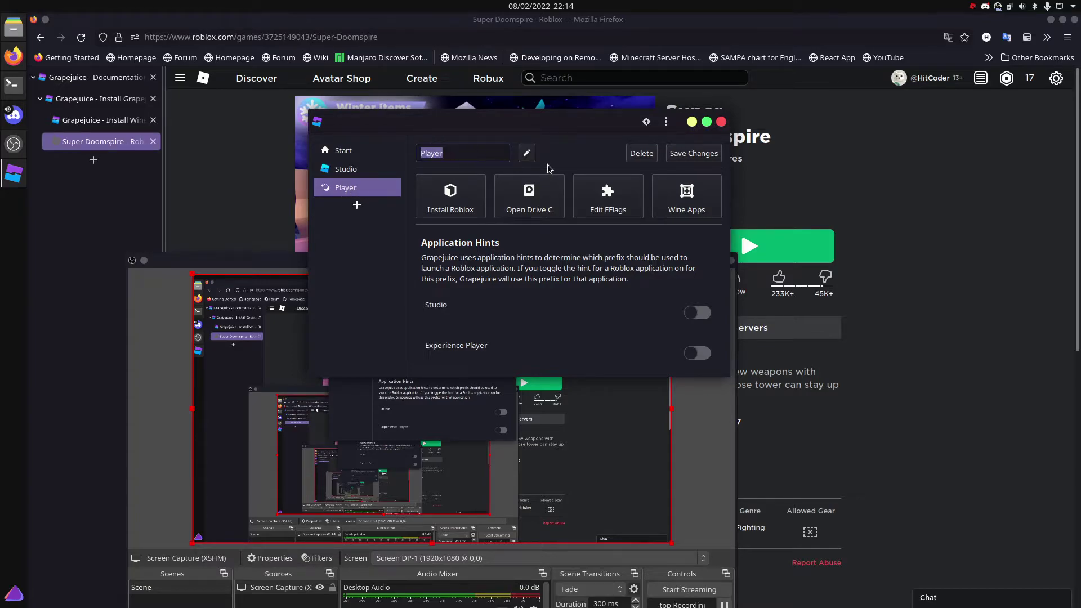
{"action": "key", "text": "Return"}
{"action": "scroll", "coordinate": [722, 265], "scroll_direction": "down", "scroll_amount": 2}
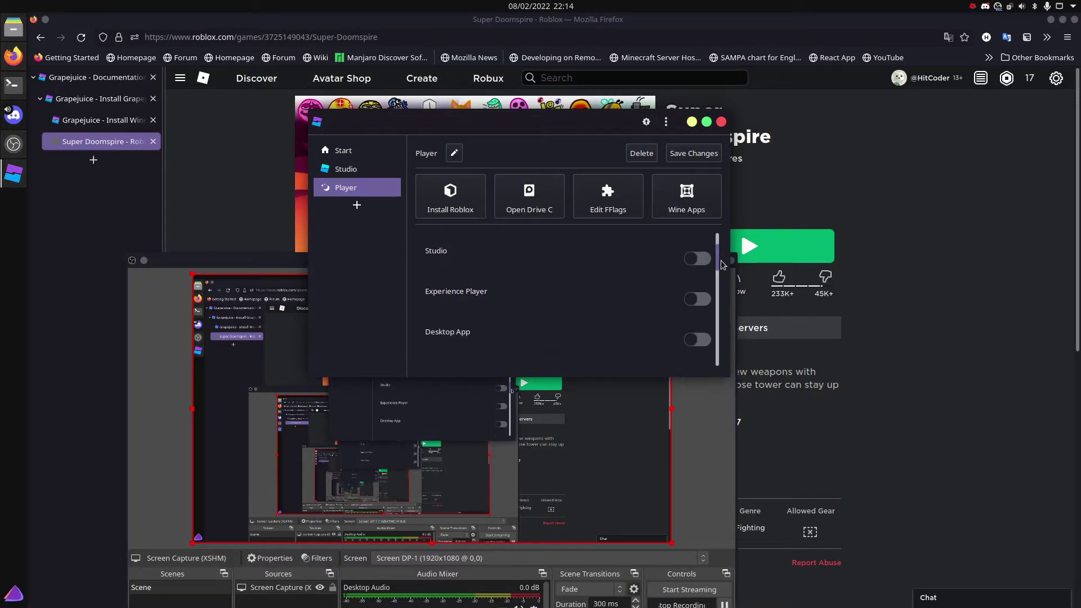
{"action": "left_click", "coordinate": [696, 301]}
{"action": "left_click", "coordinate": [700, 342]}
{"action": "scroll", "coordinate": [718, 288], "scroll_direction": "down", "scroll_amount": 2}
{"action": "scroll", "coordinate": [717, 288], "scroll_direction": "down", "scroll_amount": 1}
{"action": "left_click_drag", "start_coordinate": [717, 288], "coordinate": [715, 367]}
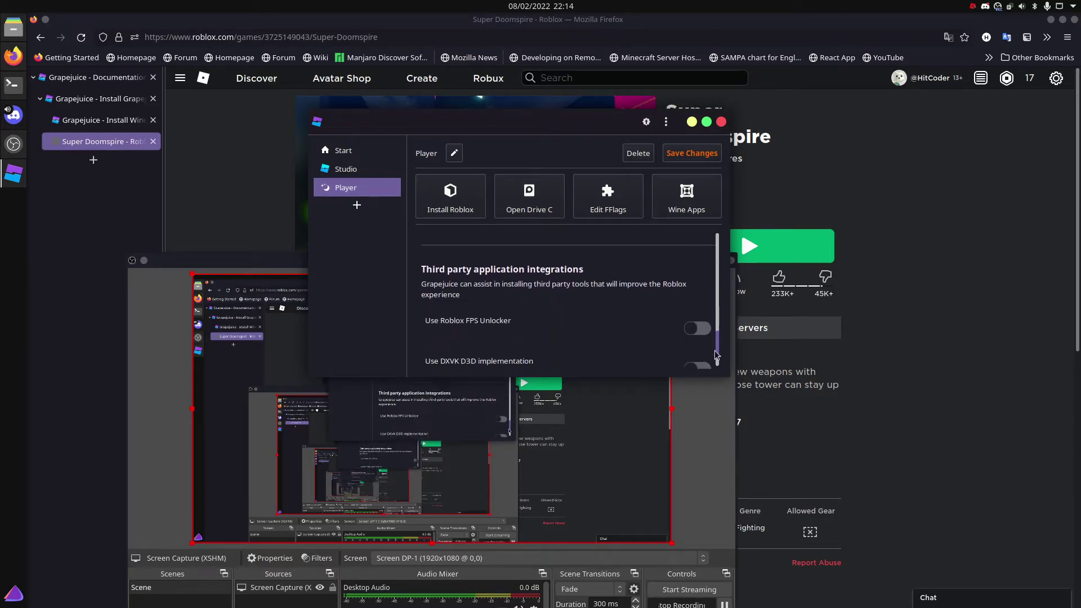
{"action": "left_click", "coordinate": [697, 285]}
{"action": "left_click", "coordinate": [697, 324]}
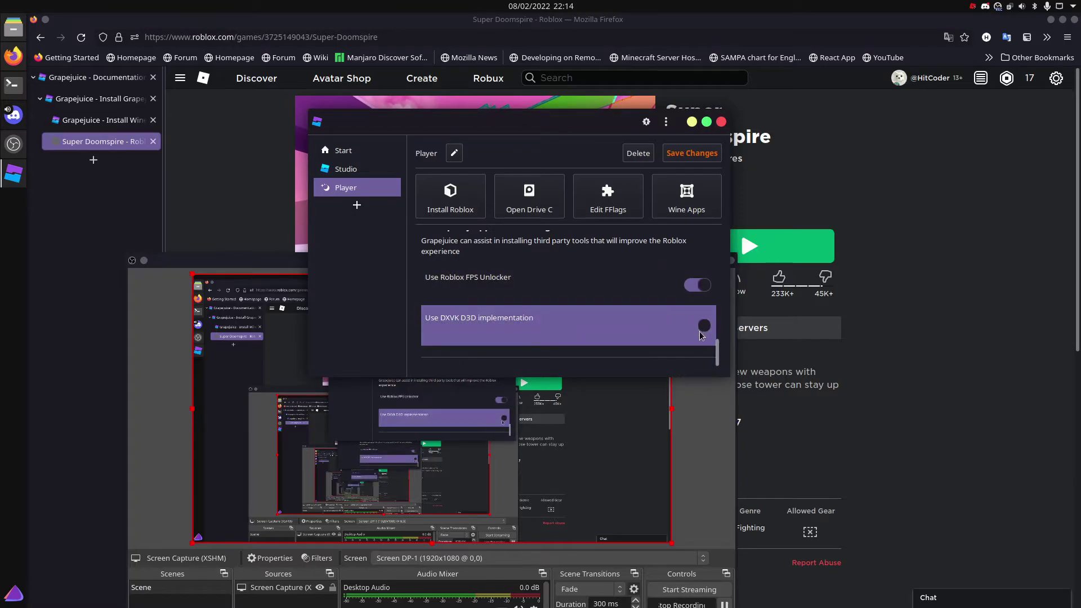
{"action": "left_click", "coordinate": [698, 157]}
Glance at the Studio prefix and options, close Grapejuice, and play Super Doomspire.
{"action": "left_click_drag", "start_coordinate": [717, 353], "coordinate": [721, 245]}
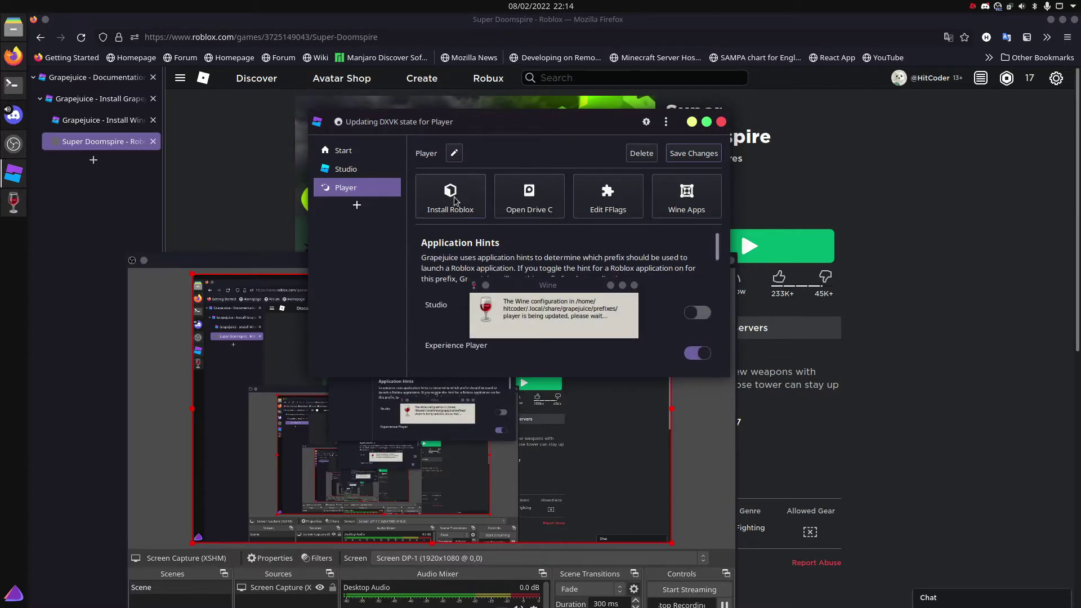
{"action": "left_click", "coordinate": [347, 169]}
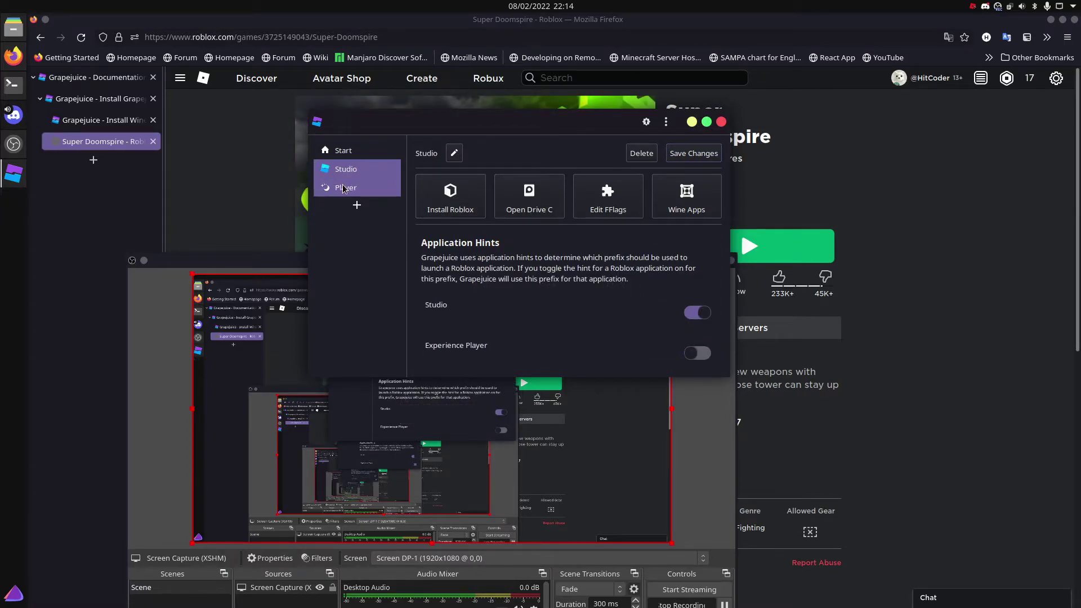
{"action": "left_click", "coordinate": [350, 190]}
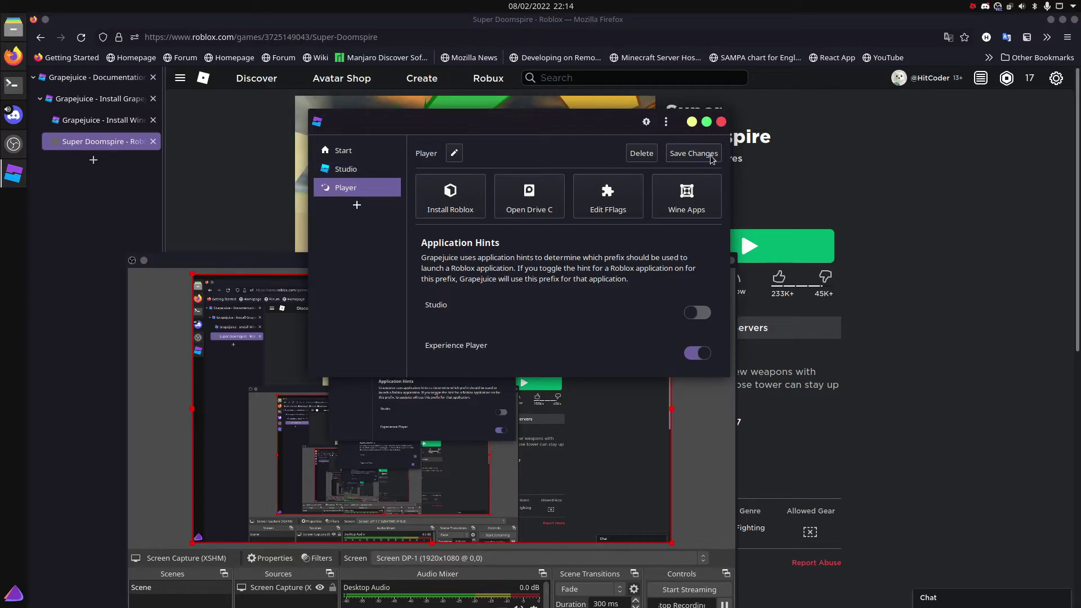
{"action": "left_click", "coordinate": [666, 122]}
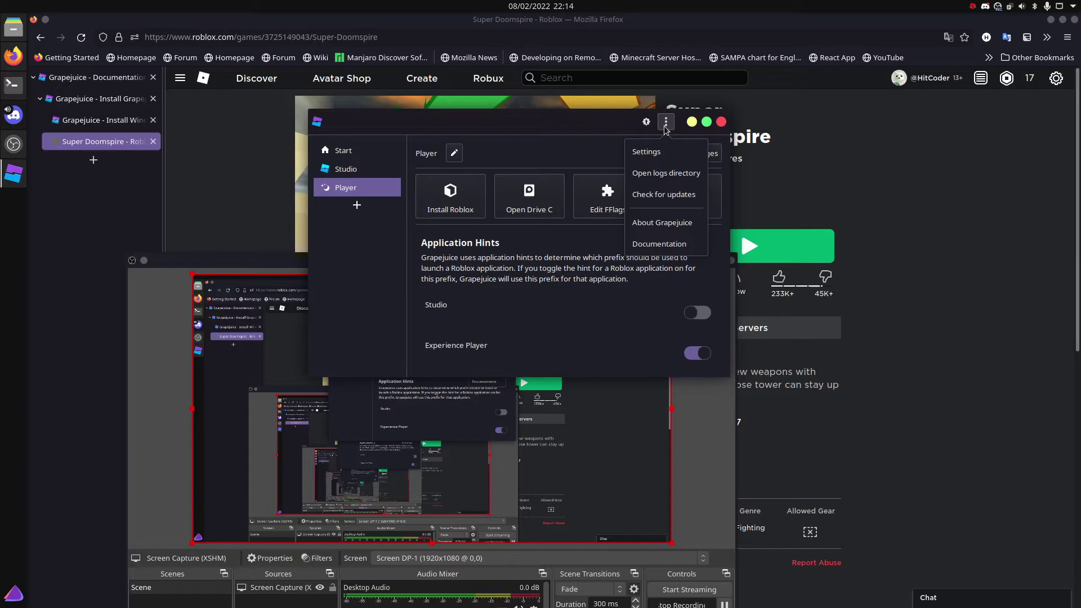
{"action": "left_click", "coordinate": [666, 127]}
{"action": "mouse_move", "coordinate": [646, 121]}
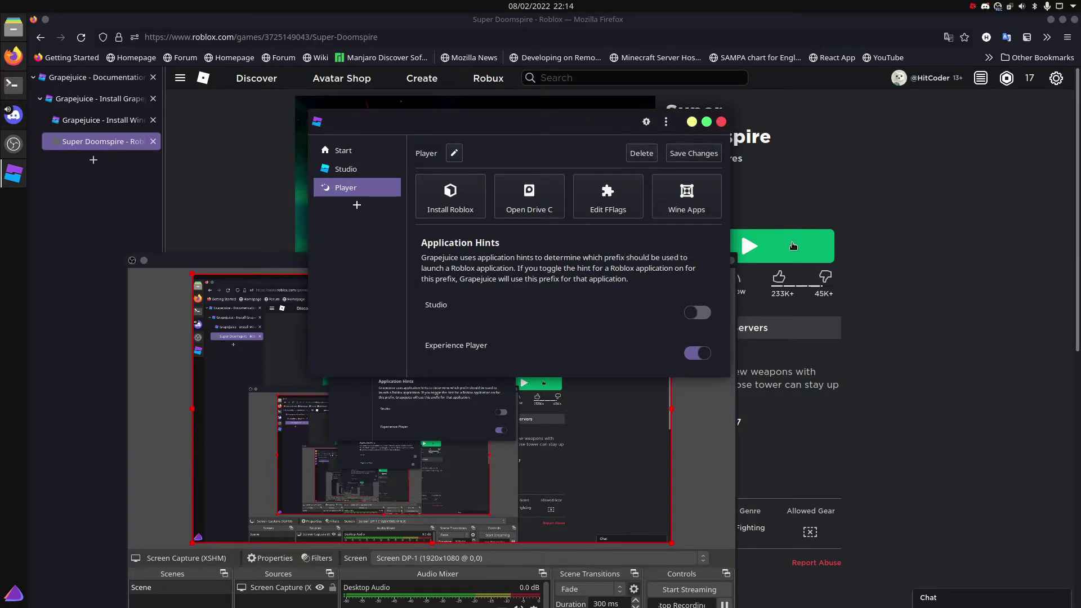
{"action": "left_click", "coordinate": [720, 121]}
{"action": "left_click", "coordinate": [765, 253]}
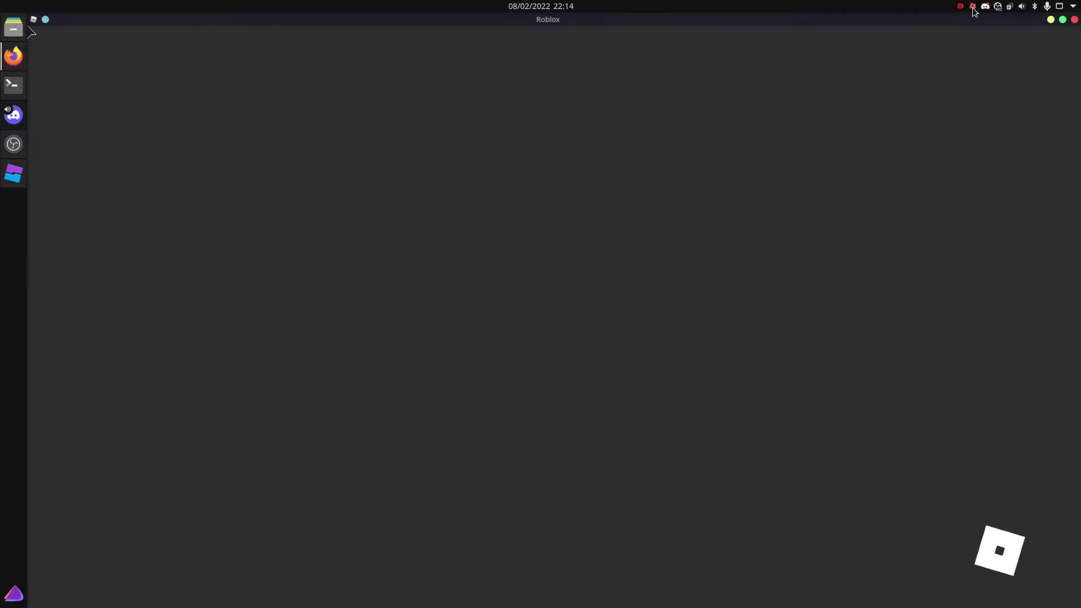
Dismiss the FPS unlocker tray menu, walk toward the central building, then quit with Alt+F4.
{"action": "right_click", "coordinate": [973, 5]}
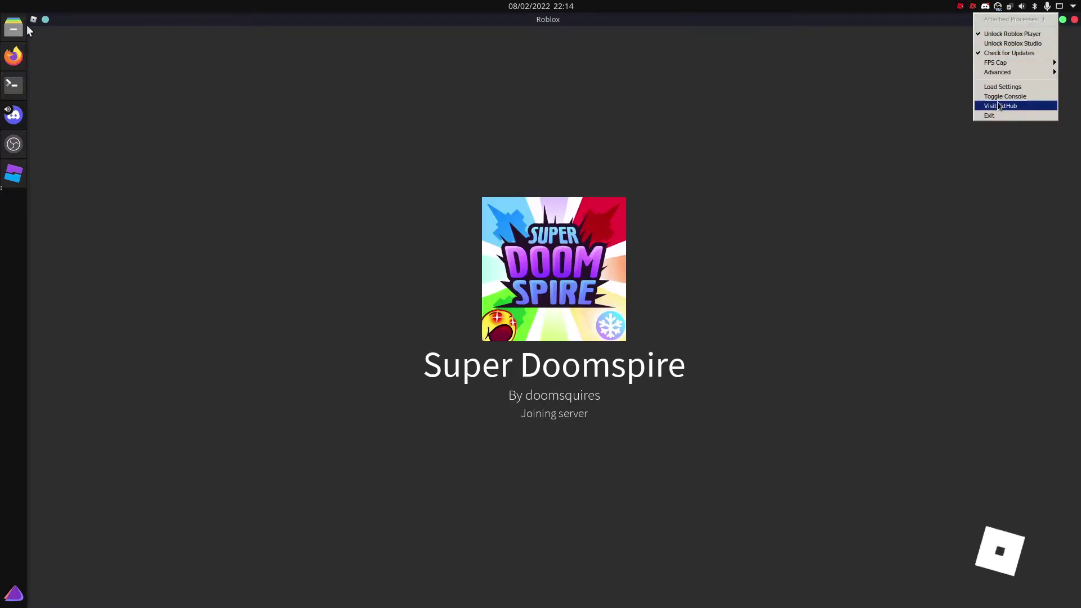
{"action": "left_click", "coordinate": [992, 115]}
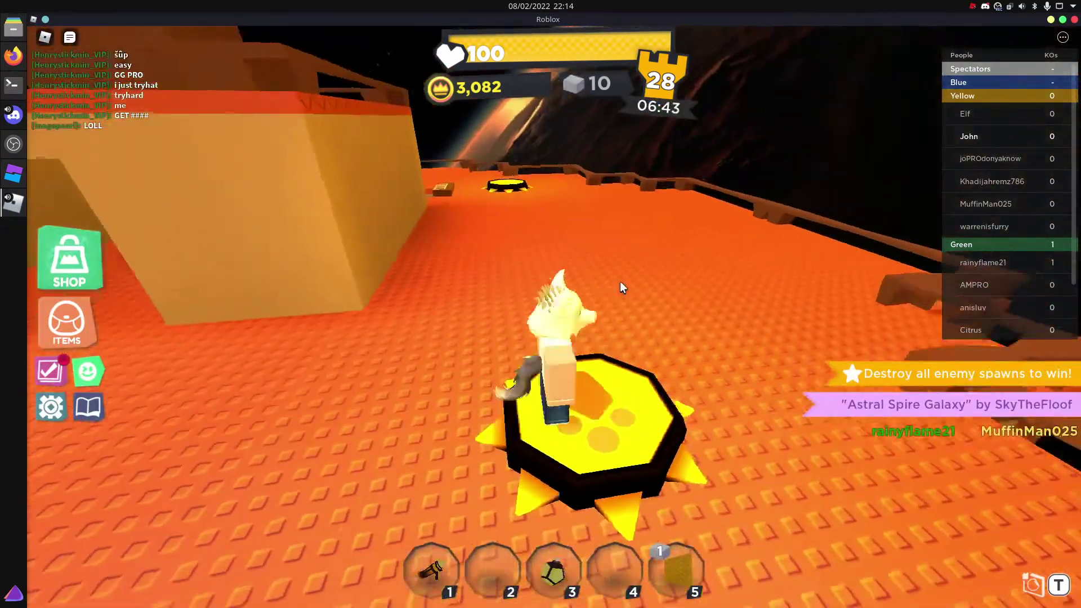
{"action": "key", "text": "w"}
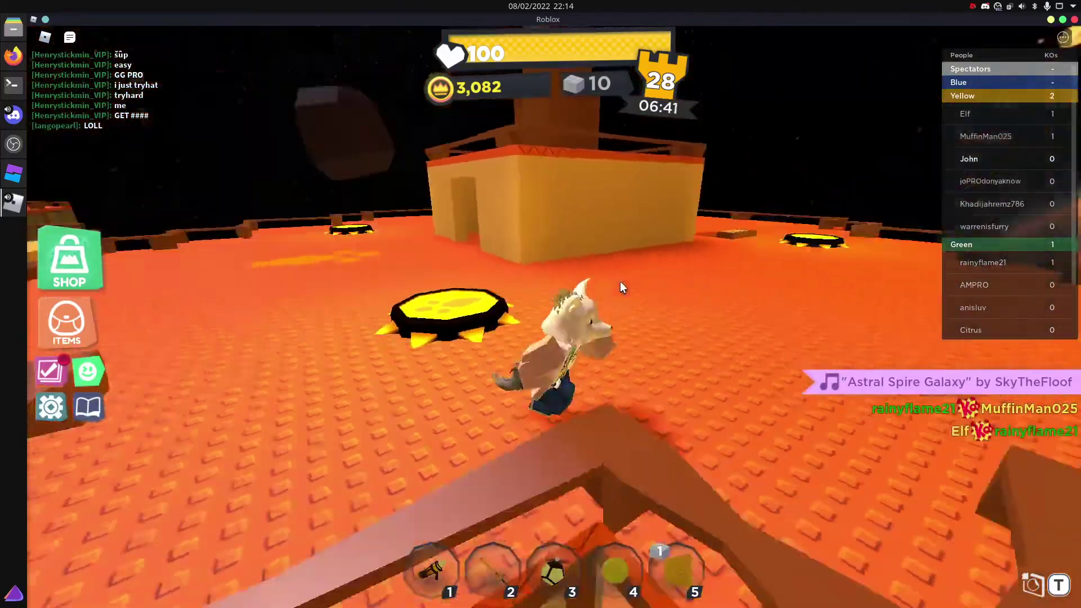
{"action": "key", "text": "w"}
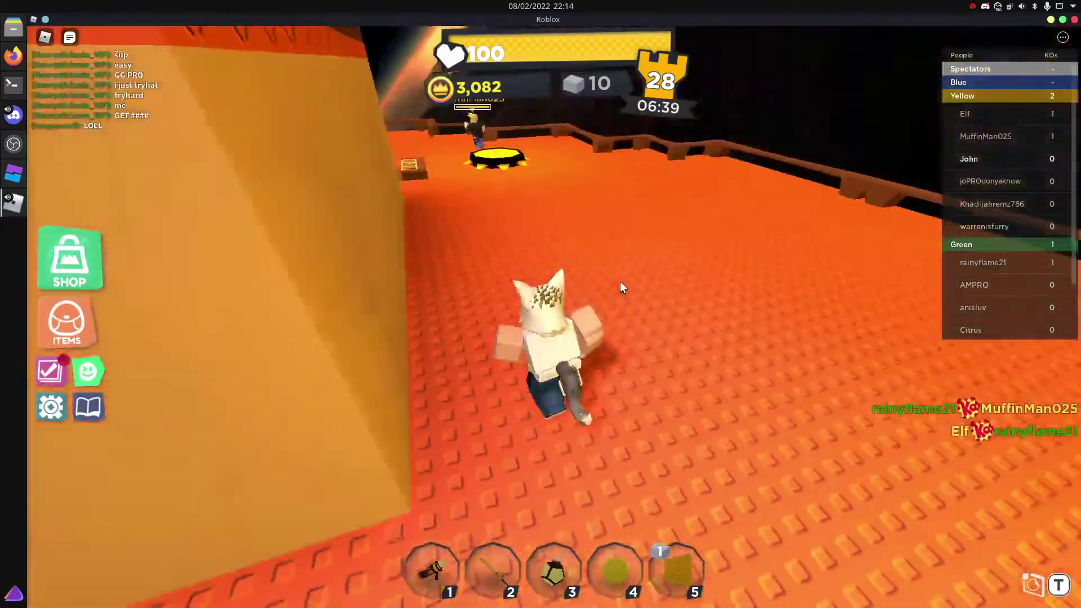
{"action": "key", "text": "w"}
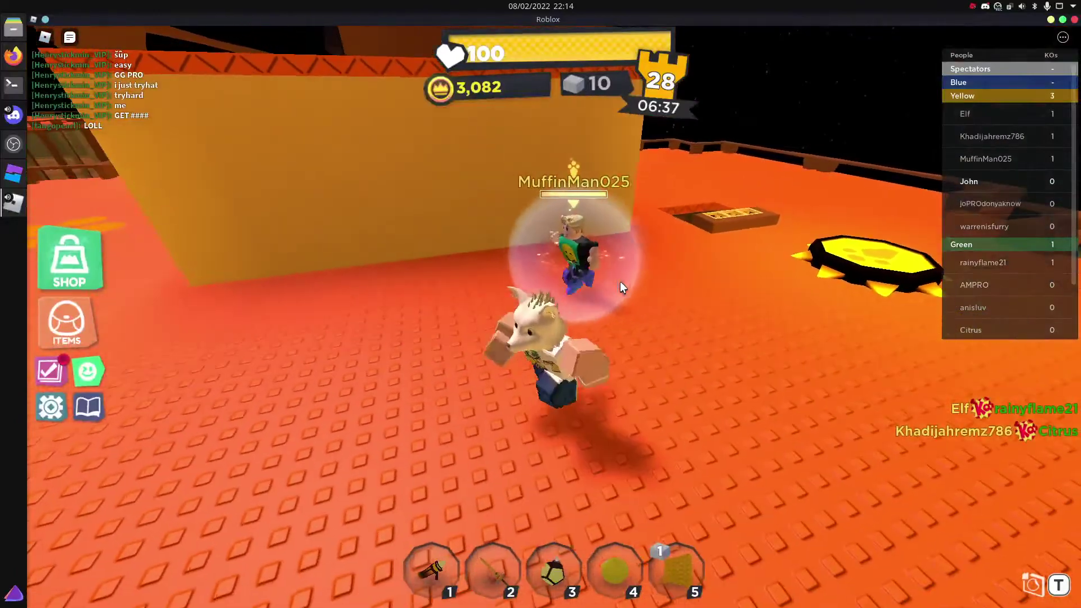
{"action": "key", "text": "alt+F4"}
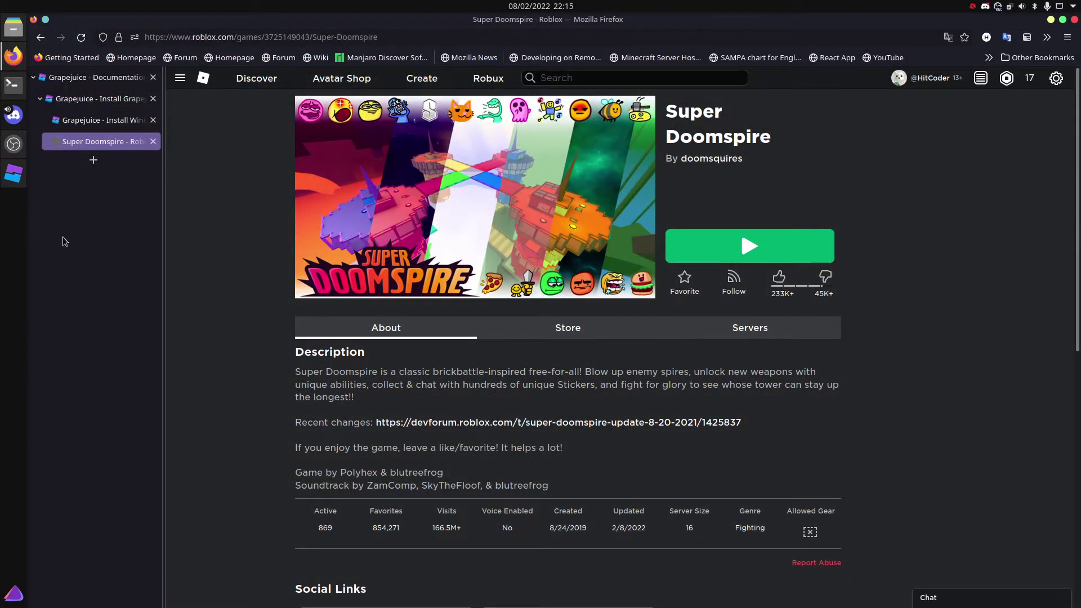
In the terminal, try removing 'grapejuice' with yay -R, entering the sudo password.
{"action": "left_click", "coordinate": [12, 85]}
{"action": "type", "text": "yay -R"}
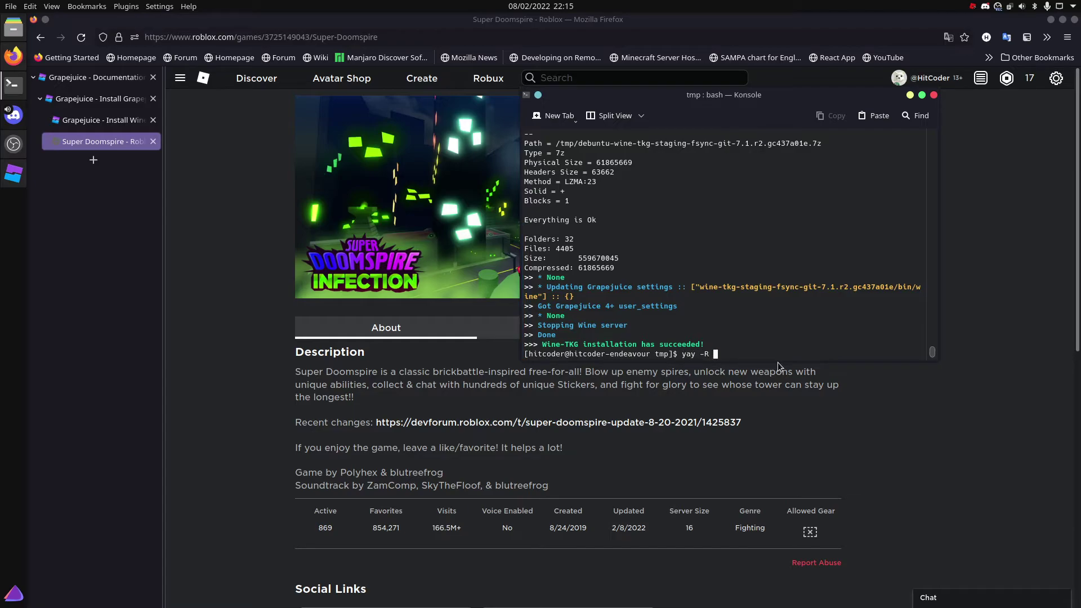
{"action": "type", "text": "grapejuic"}
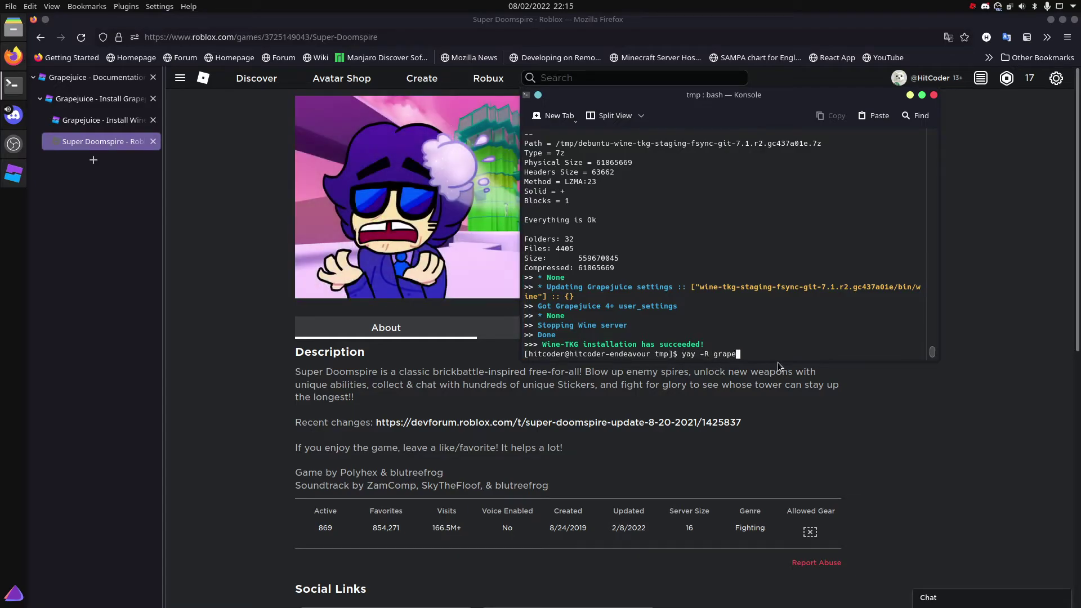
{"action": "type", "text": "e"}
{"action": "key", "text": "Return"}
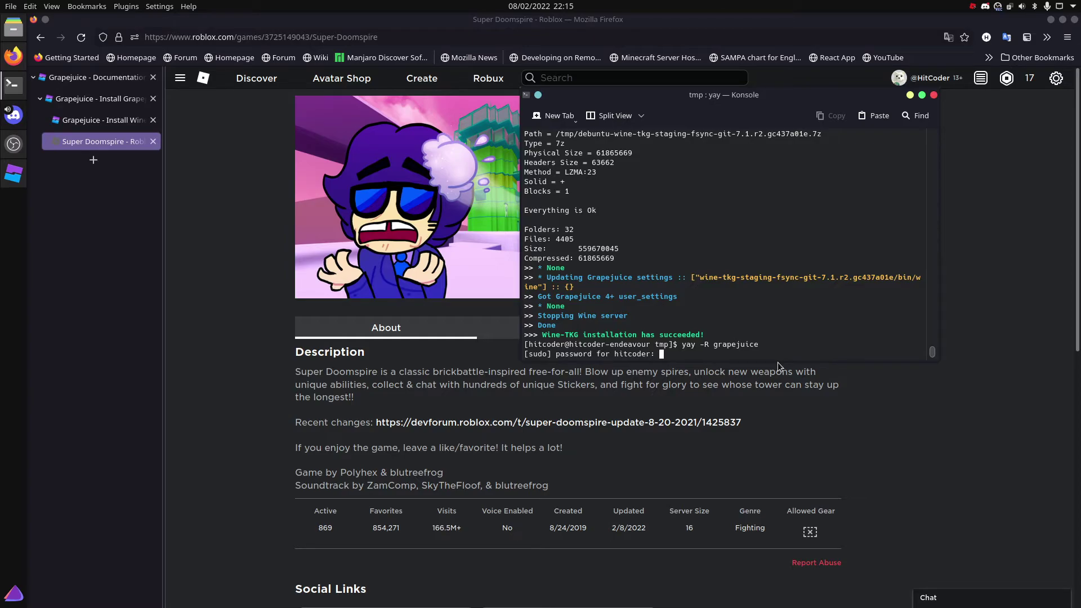
{"action": "key", "text": "Return"}
Remove grapejuice-git with yay -R, confirming Y, and close the Grapejuice window.
{"action": "key", "text": "Up"}
{"action": "type", "text": "-"}
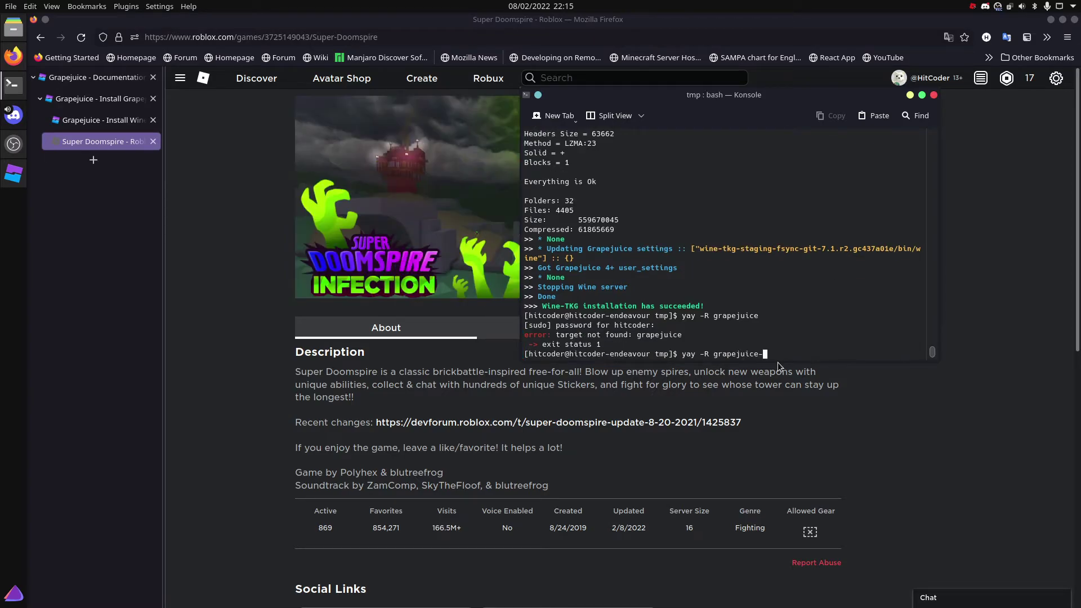
{"action": "type", "text": "git"}
{"action": "key", "text": "Return"}
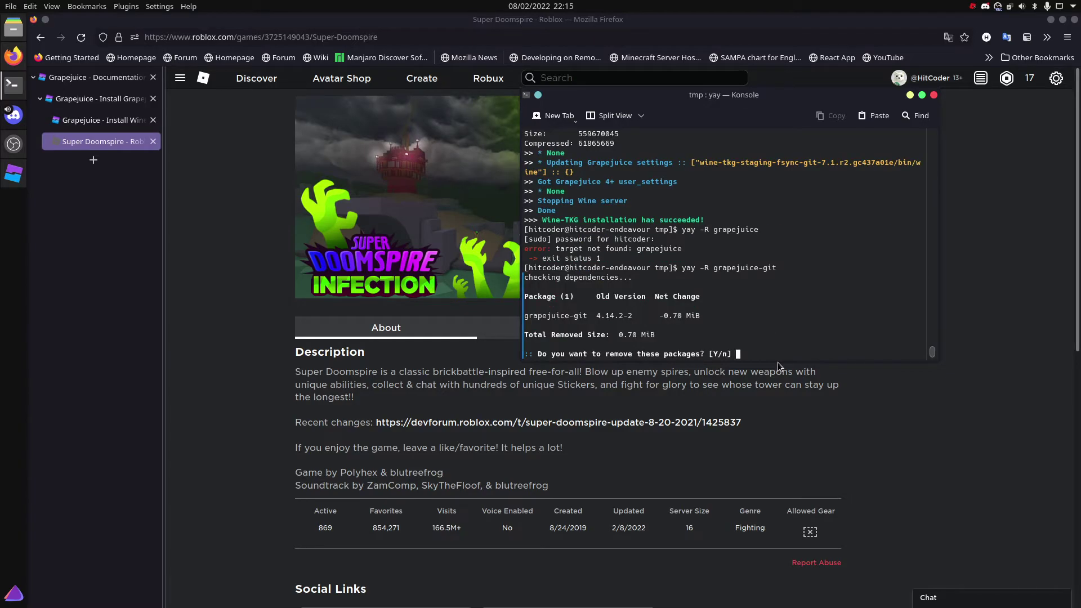
{"action": "key", "text": "Return"}
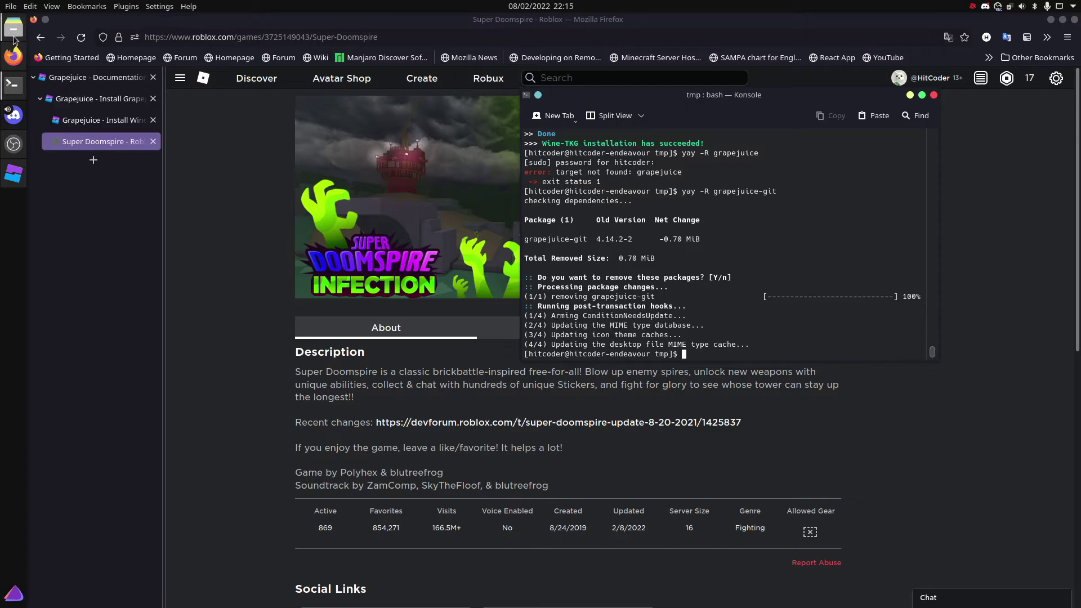
{"action": "left_click", "coordinate": [13, 173]}
{"action": "left_click", "coordinate": [717, 118]}
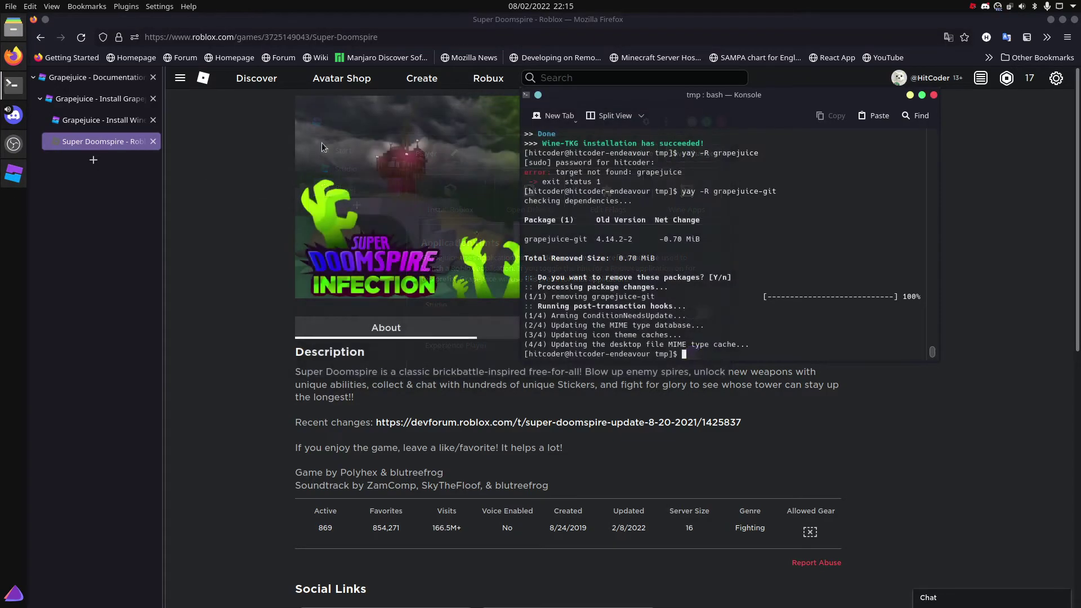
Open Dolphin to the Home folder, then recall an earlier grapejuice command in the terminal.
{"action": "left_click", "coordinate": [13, 27]}
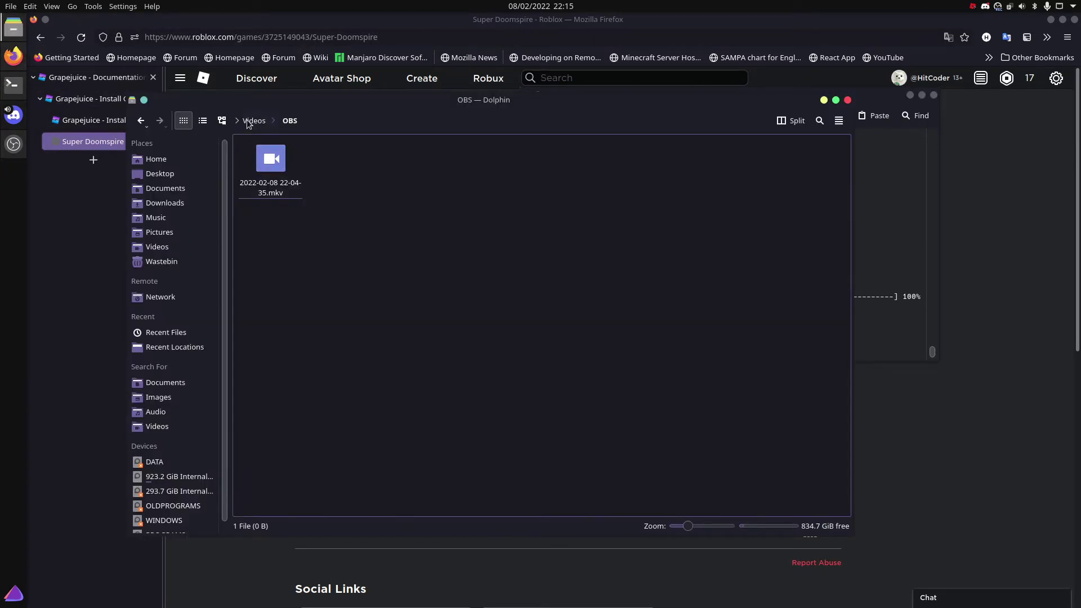
{"action": "left_click", "coordinate": [171, 168]}
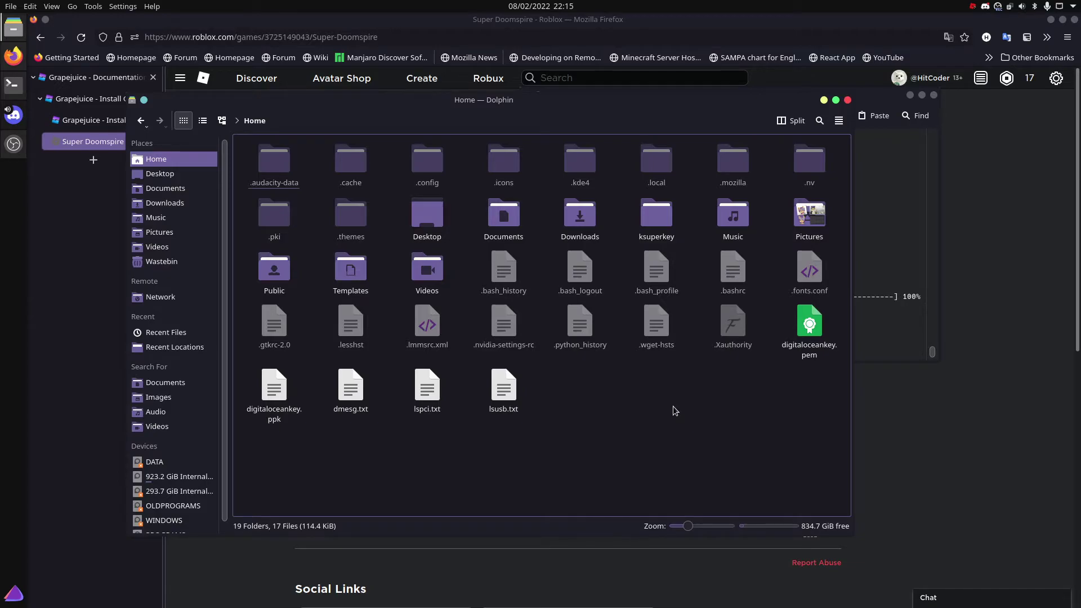
{"action": "key", "text": "alt+Tab"}
{"action": "key", "text": "Up"}
{"action": "key", "text": "Up"}
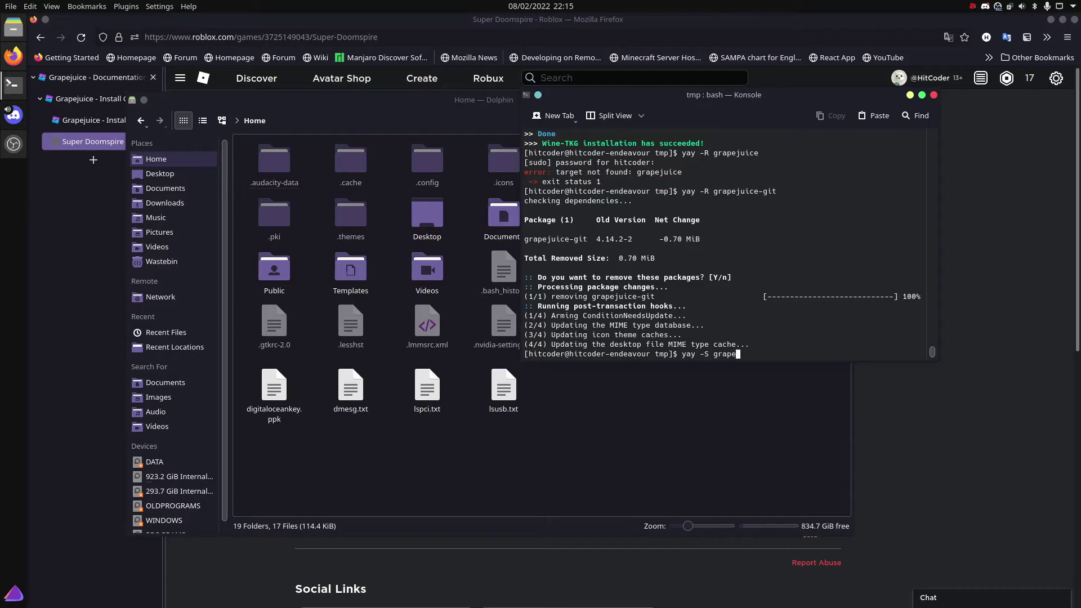
Install grapejuice-git with yay -S, answering n to cleanBuild and diffs.
{"action": "key", "text": "Return"}
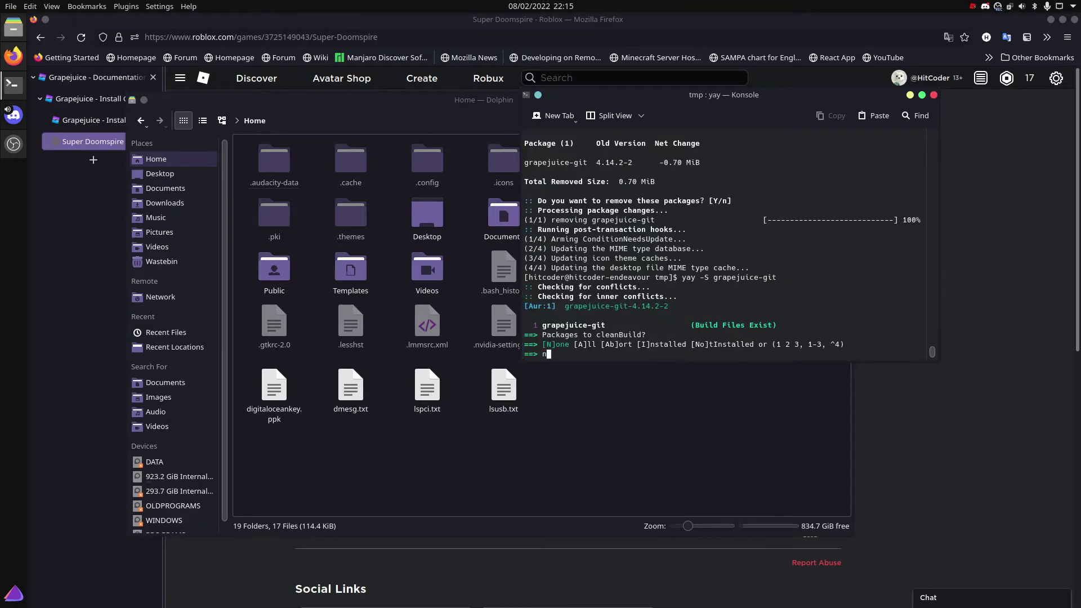
{"action": "type", "text": "n"}
{"action": "key", "text": "Return"}
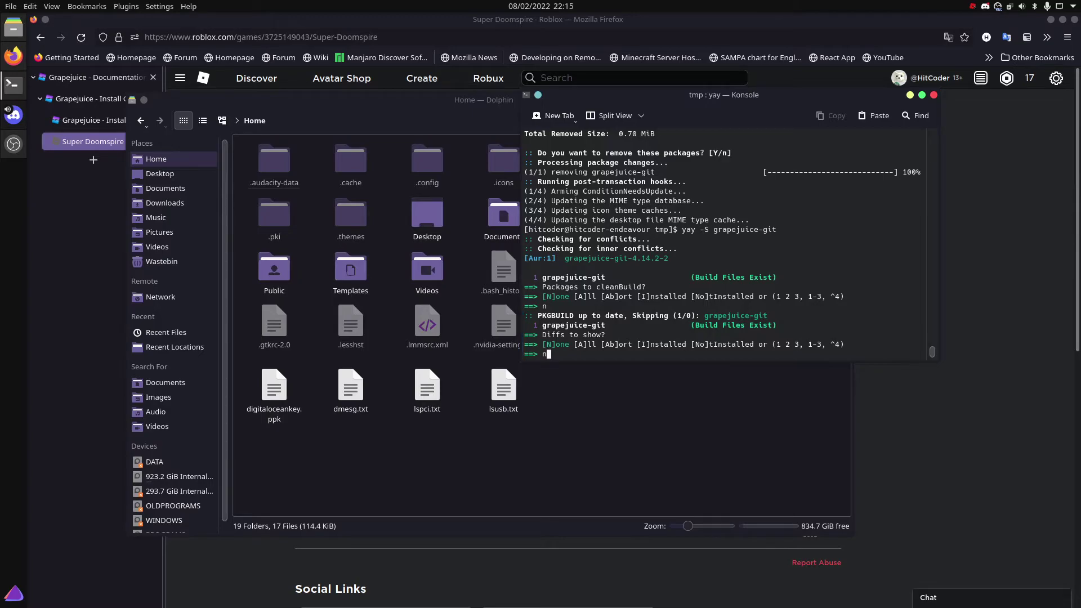
{"action": "key", "text": "Return"}
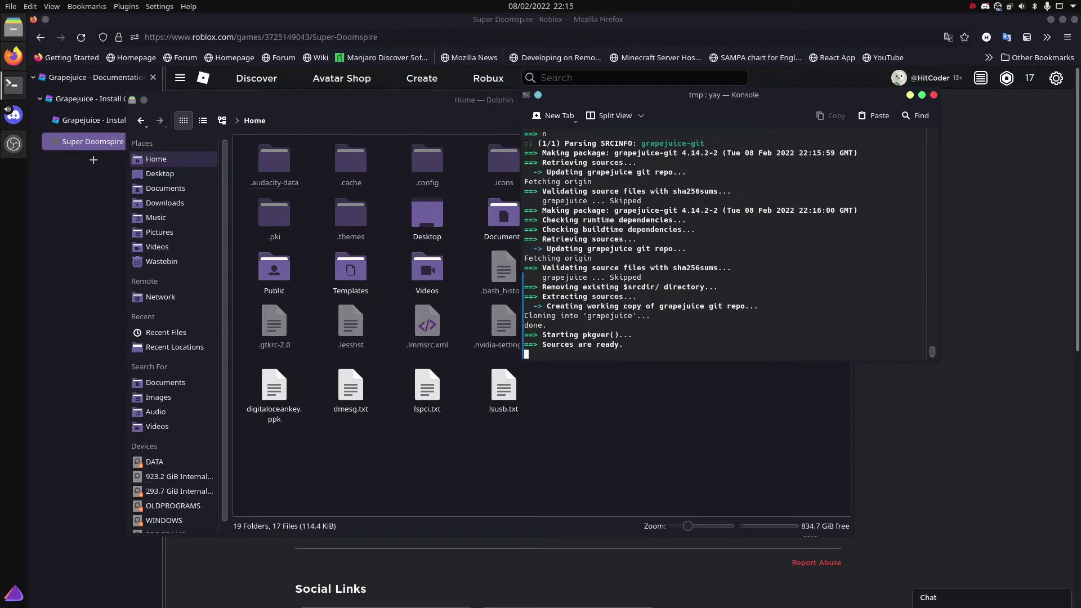
{"action": "key", "text": "Return"}
Check Grapejuice's Player and Studio prefix pages, then rerun the Wine-TKG installer with python install.py.
{"action": "key", "text": "super"}
{"action": "type", "text": "grap"}
{"action": "key", "text": "Return"}
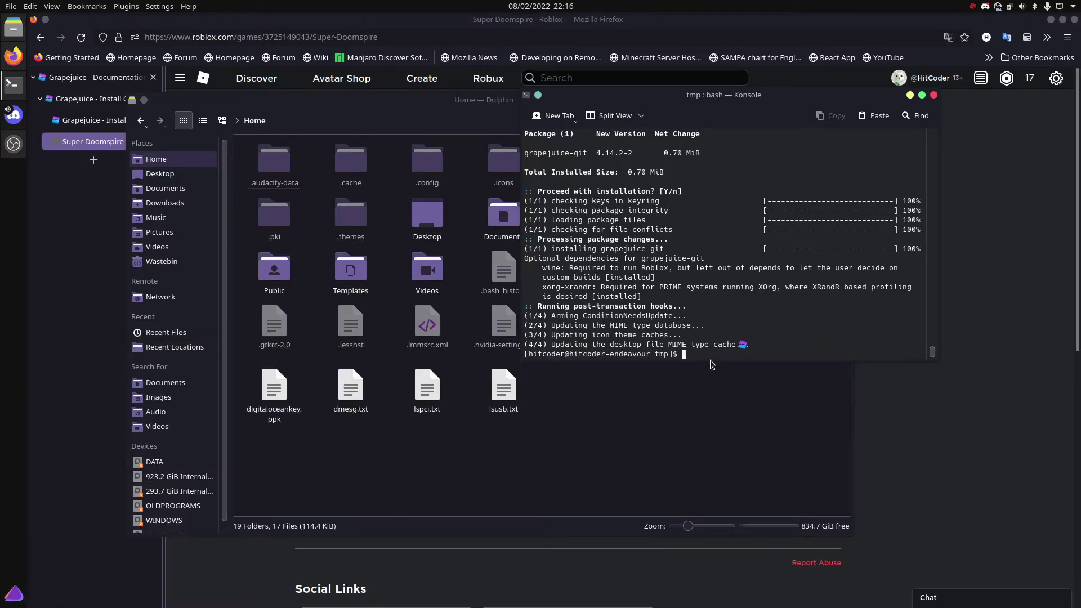
{"action": "left_click", "coordinate": [380, 254]}
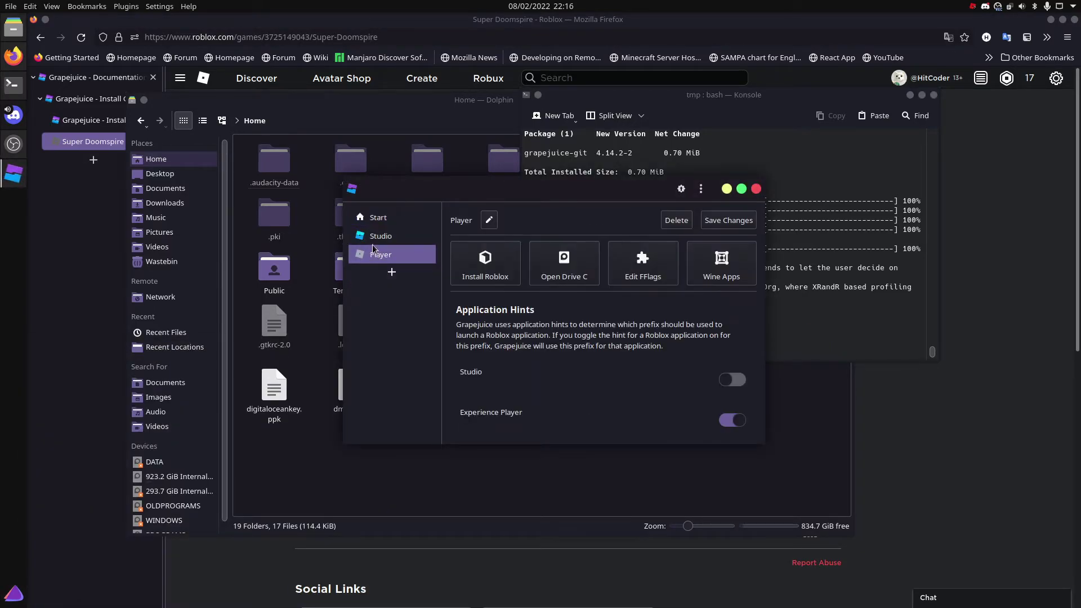
{"action": "left_click", "coordinate": [388, 236]}
{"action": "left_click", "coordinate": [374, 254]}
{"action": "scroll", "coordinate": [636, 370], "scroll_direction": "down", "scroll_amount": 1}
{"action": "scroll", "coordinate": [702, 370], "scroll_direction": "down", "scroll_amount": 1}
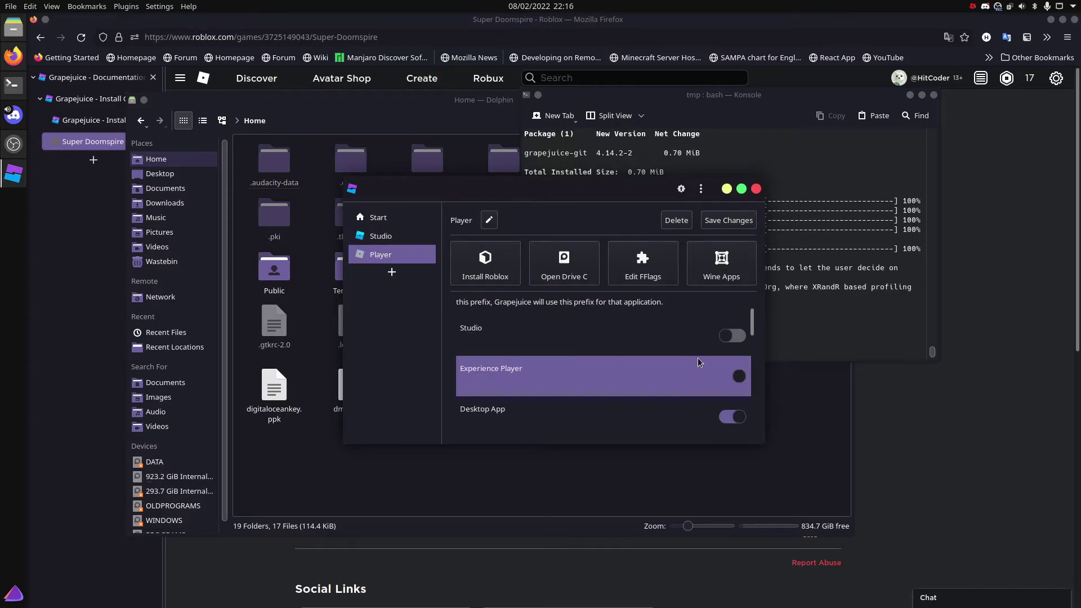
{"action": "left_click", "coordinate": [755, 188]}
{"action": "key", "text": "Up"}
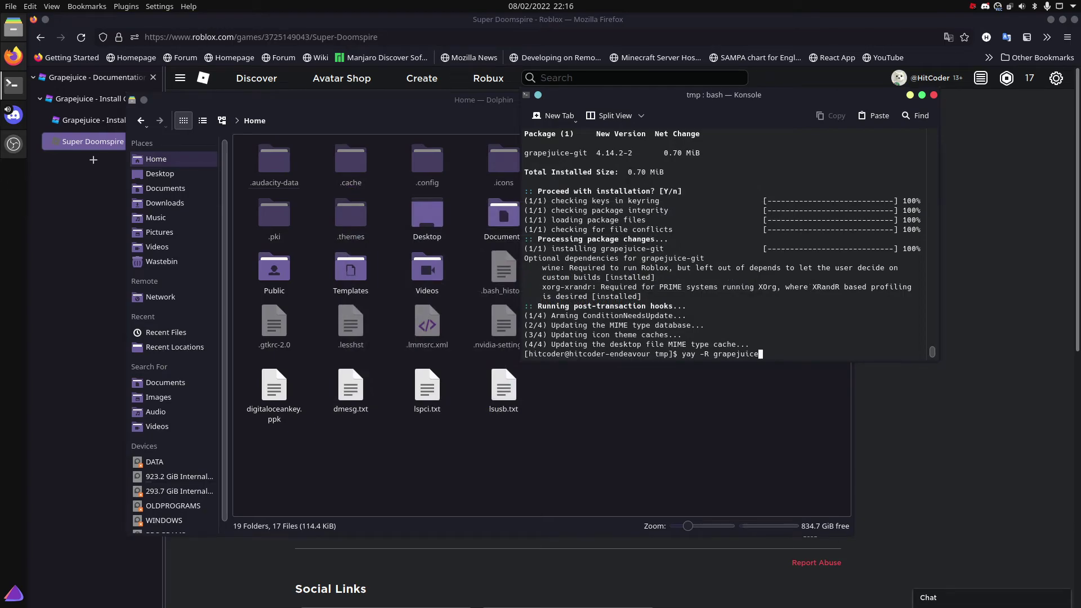
{"action": "key", "text": "Return"}
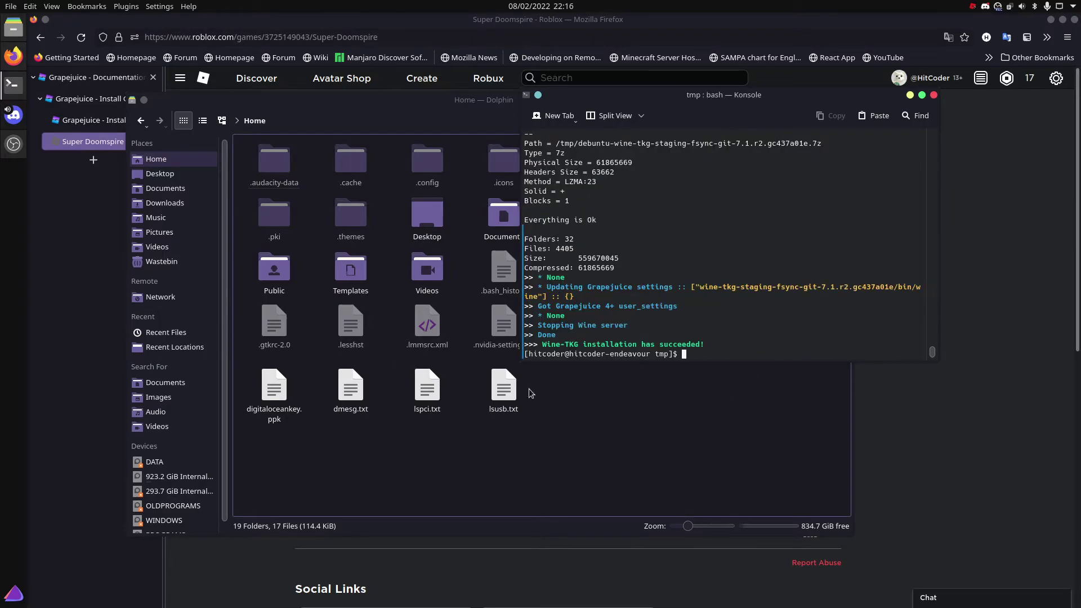
Install Roblox into Grapejuice's Player prefix, accepting Wine Mono, then press Play on Super Doomspire.
{"action": "left_click", "coordinate": [6, 586]}
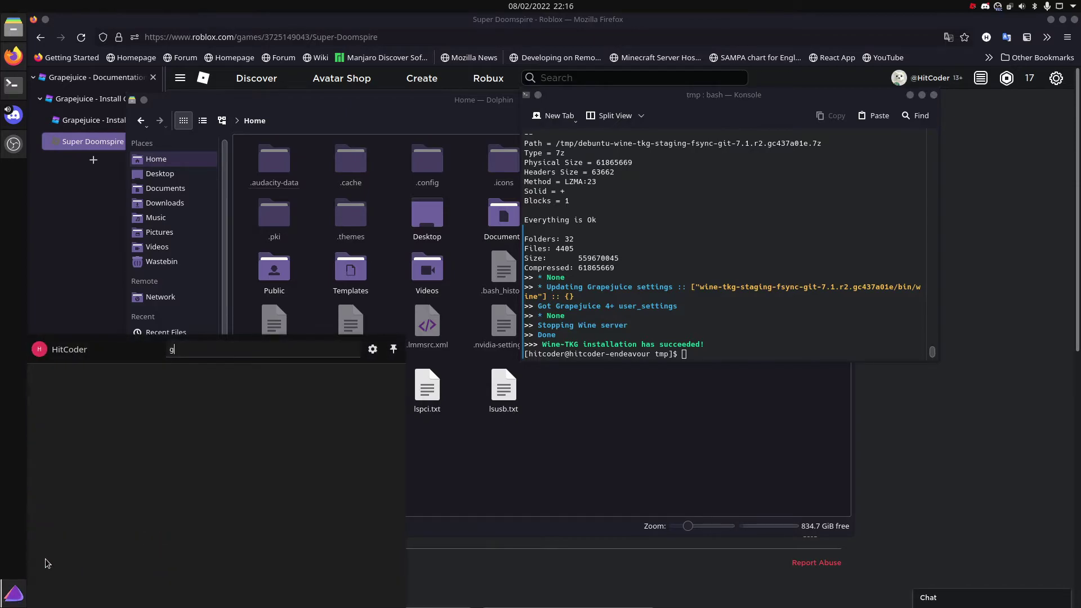
{"action": "type", "text": "grap"}
{"action": "key", "text": "Return"}
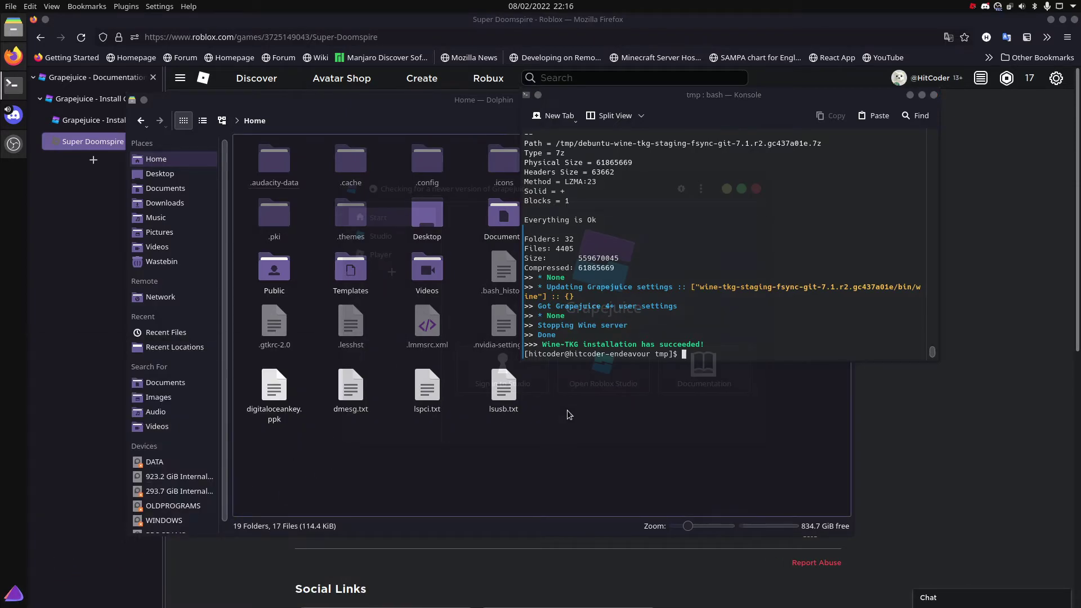
{"action": "left_click", "coordinate": [384, 258]}
{"action": "left_click", "coordinate": [504, 269]}
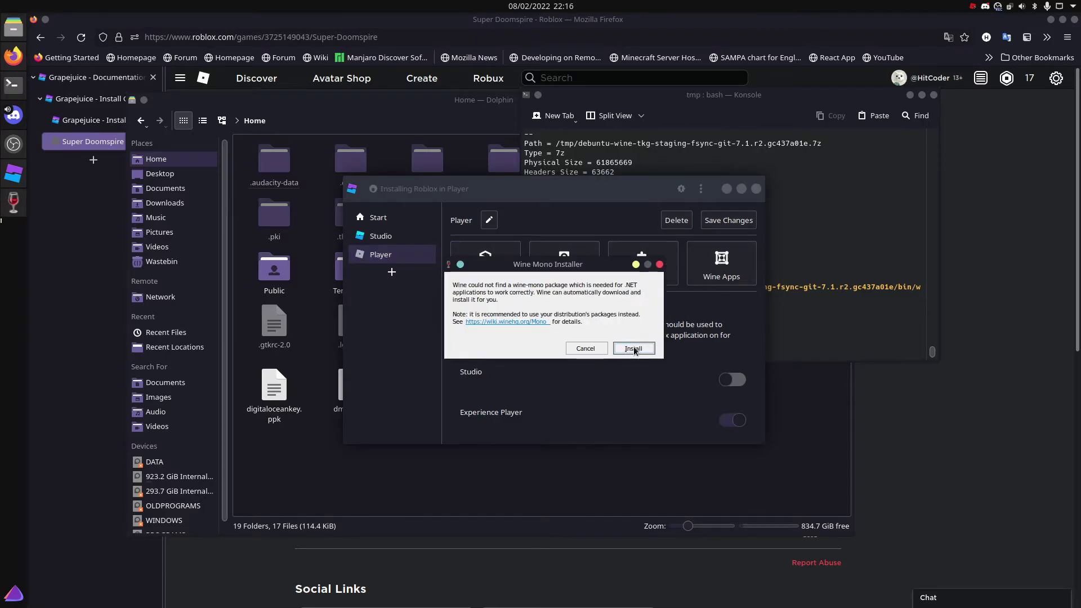
{"action": "left_click", "coordinate": [635, 347]}
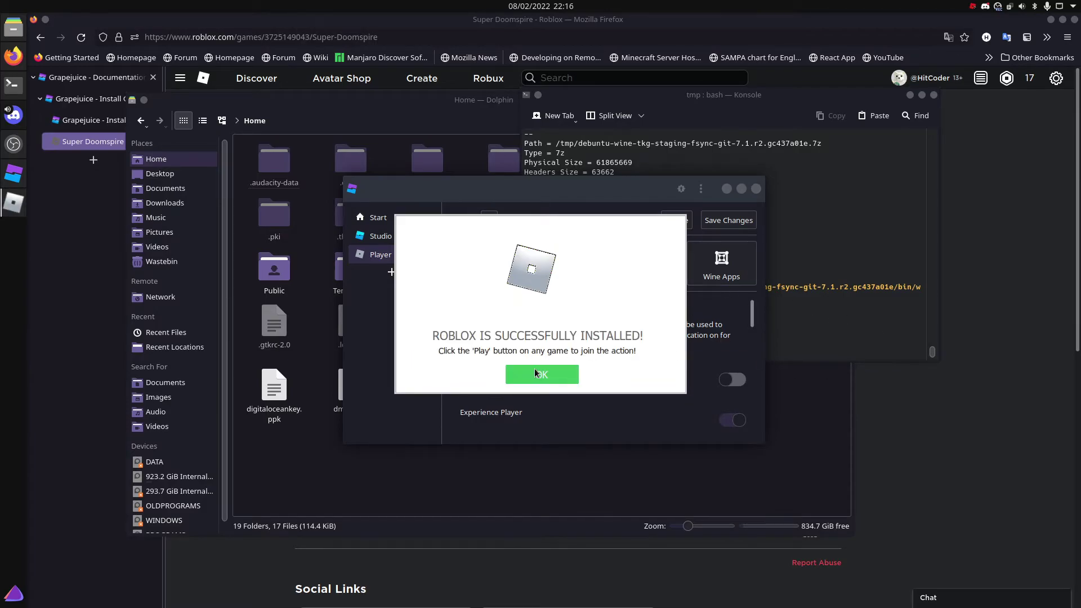
{"action": "left_click", "coordinate": [535, 372]}
{"action": "left_click", "coordinate": [748, 240]}
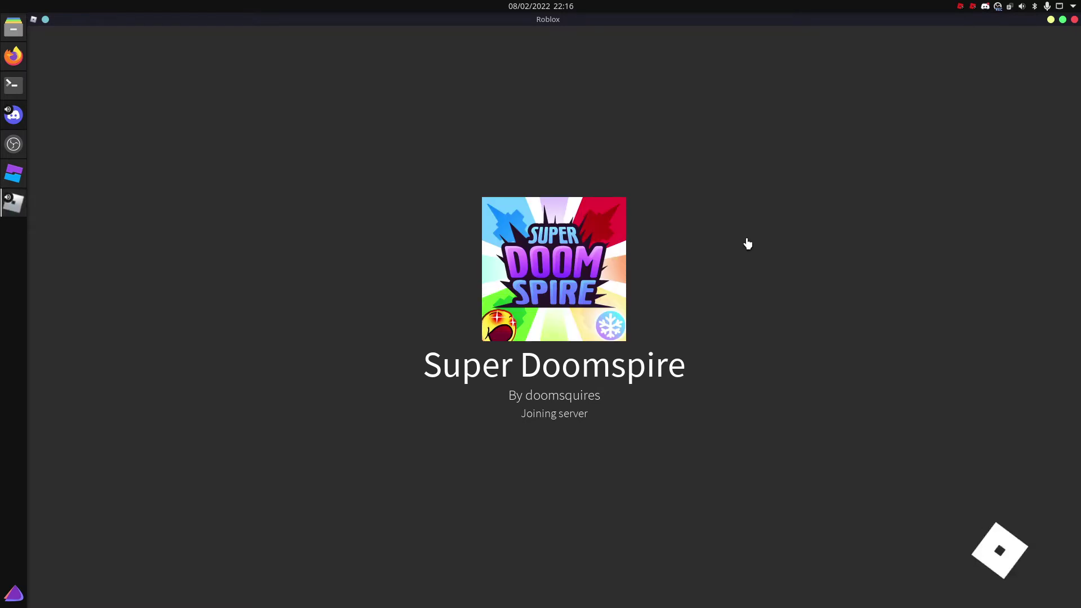
Walk the character off the spawn pad between the yellow buildings, then open the pause menu.
{"action": "key", "text": "Left"}
{"action": "key", "text": "Left"}
{"action": "key", "text": "Left"}
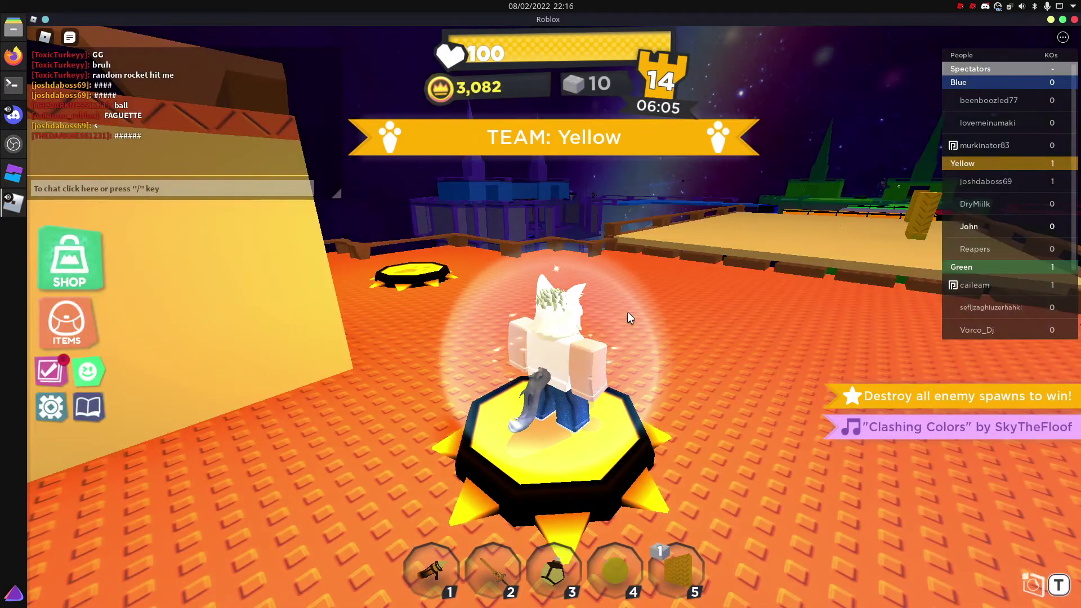
{"action": "key", "text": "w"}
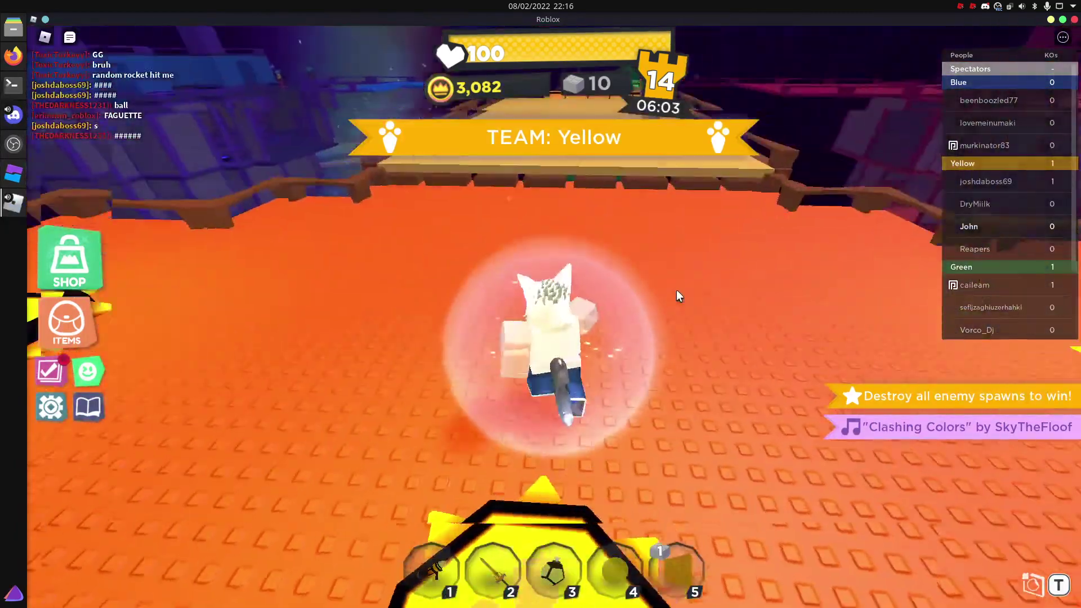
{"action": "key", "text": "w"}
{"action": "key", "text": "w"}
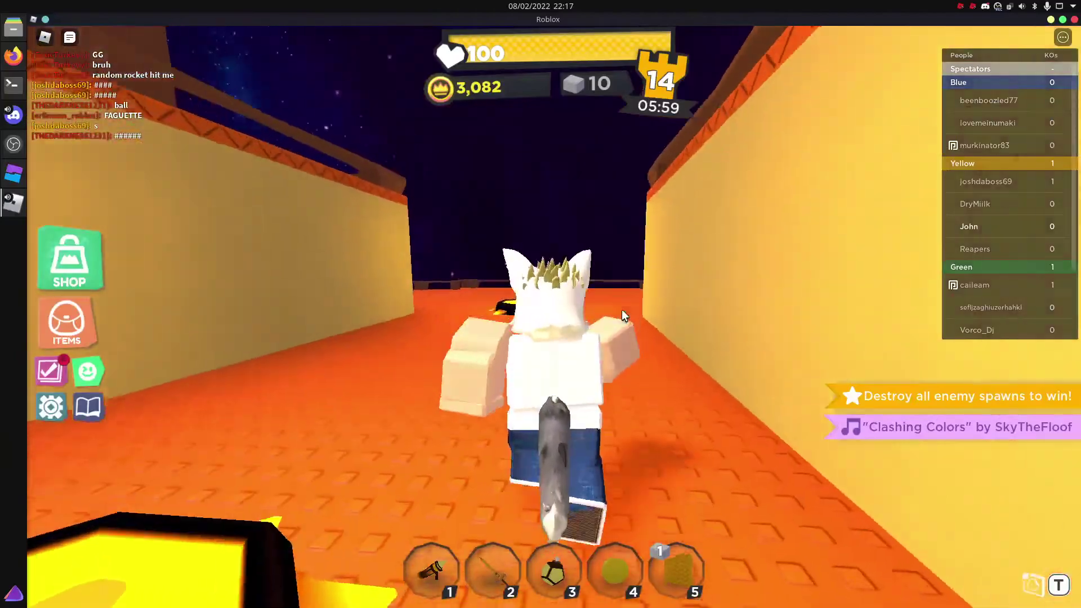
{"action": "key", "text": "w"}
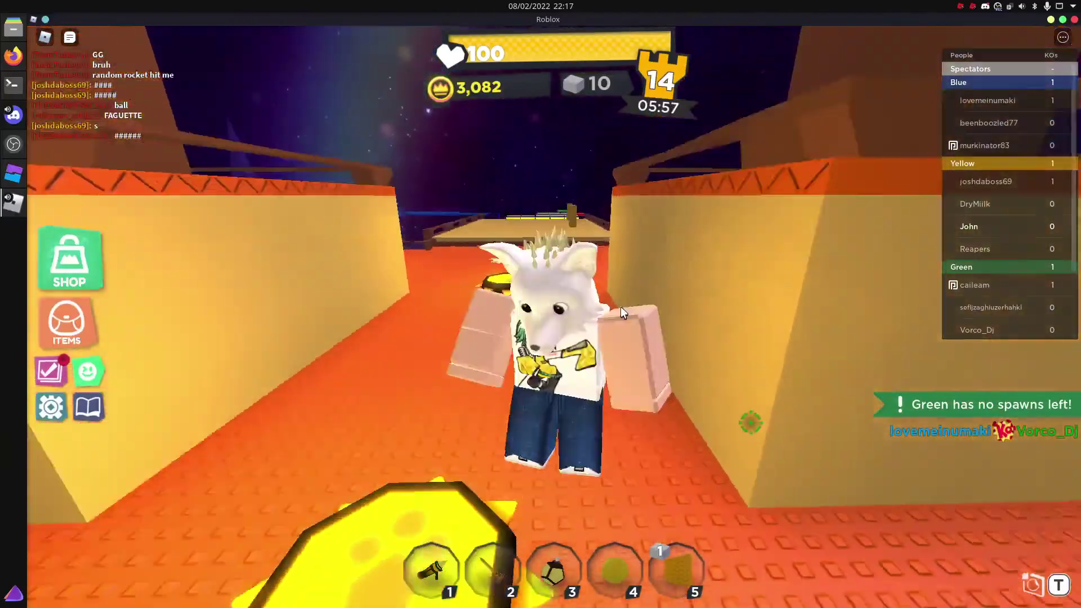
{"action": "scroll", "coordinate": [612, 304], "scroll_direction": "up", "scroll_amount": 5}
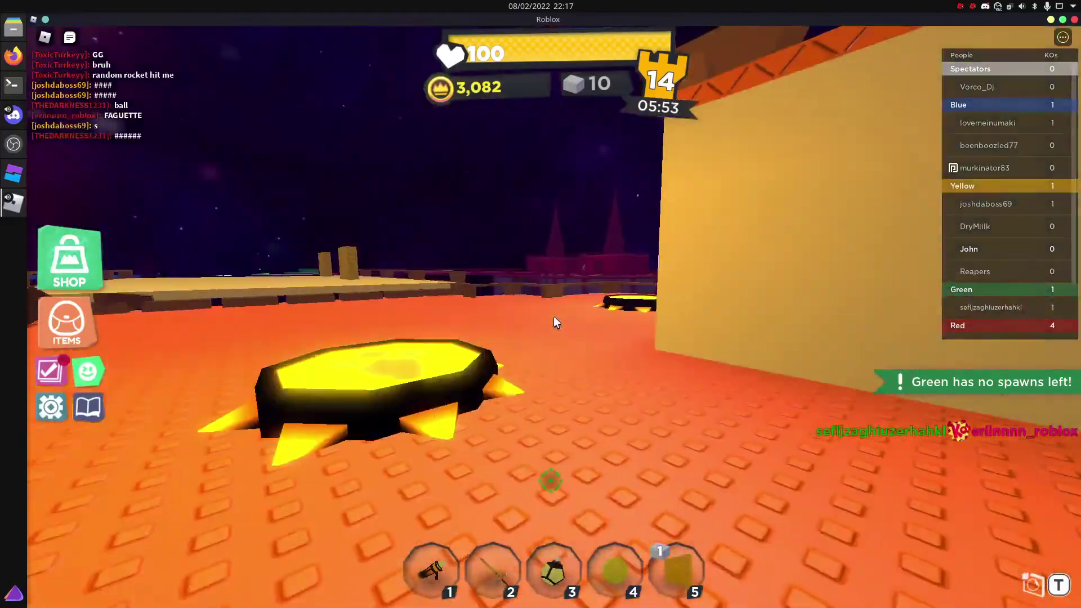
{"action": "scroll", "coordinate": [553, 316], "scroll_direction": "down", "scroll_amount": 5}
{"action": "key", "text": "Escape"}
Raise the Roblox camera sensitivity to 0.36 in Settings and resume play.
{"action": "left_click", "coordinate": [496, 147]}
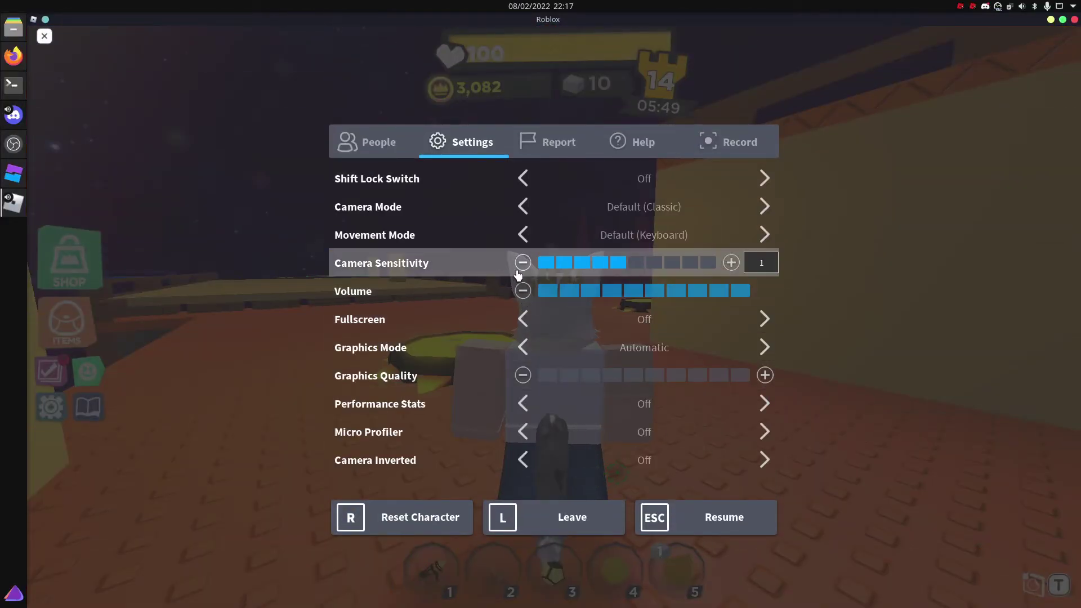
{"action": "key", "text": "Escape"}
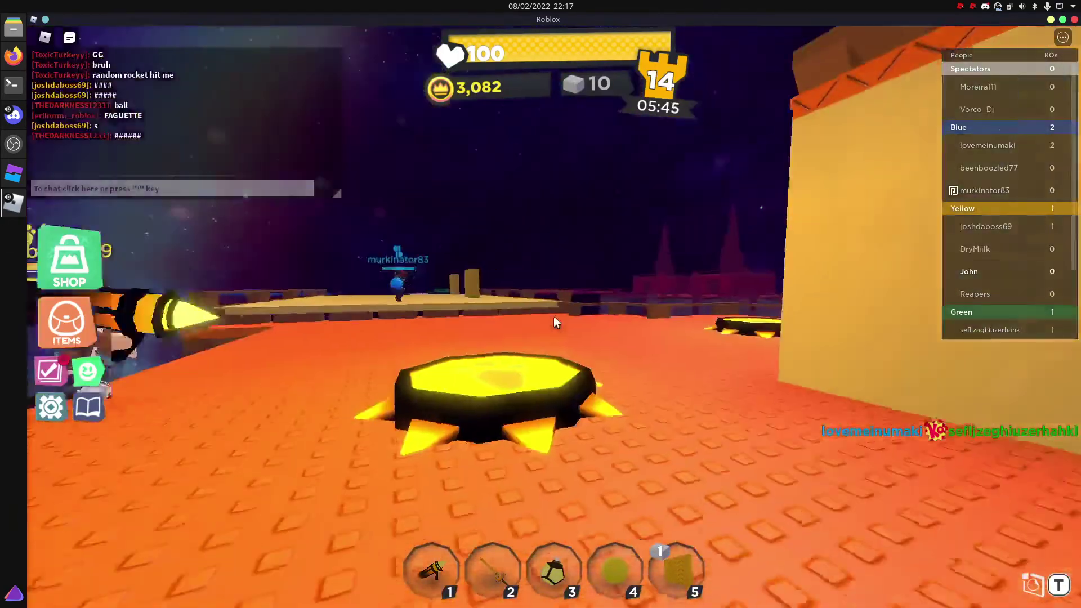
{"action": "key", "text": "Escape"}
{"action": "left_click", "coordinate": [462, 142]}
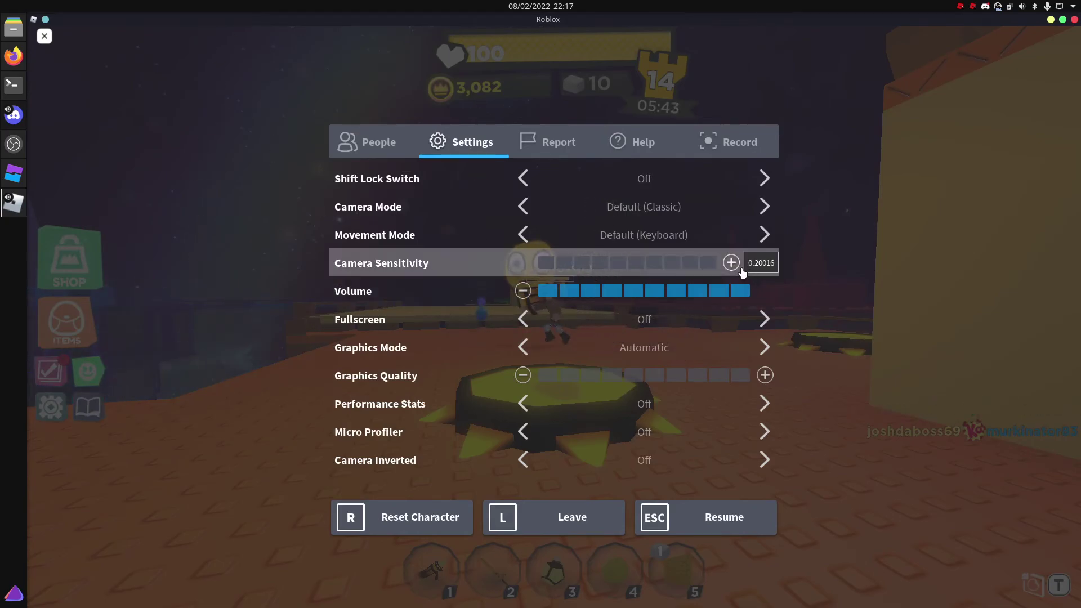
{"action": "left_click", "coordinate": [730, 264]}
{"action": "key", "text": "Escape"}
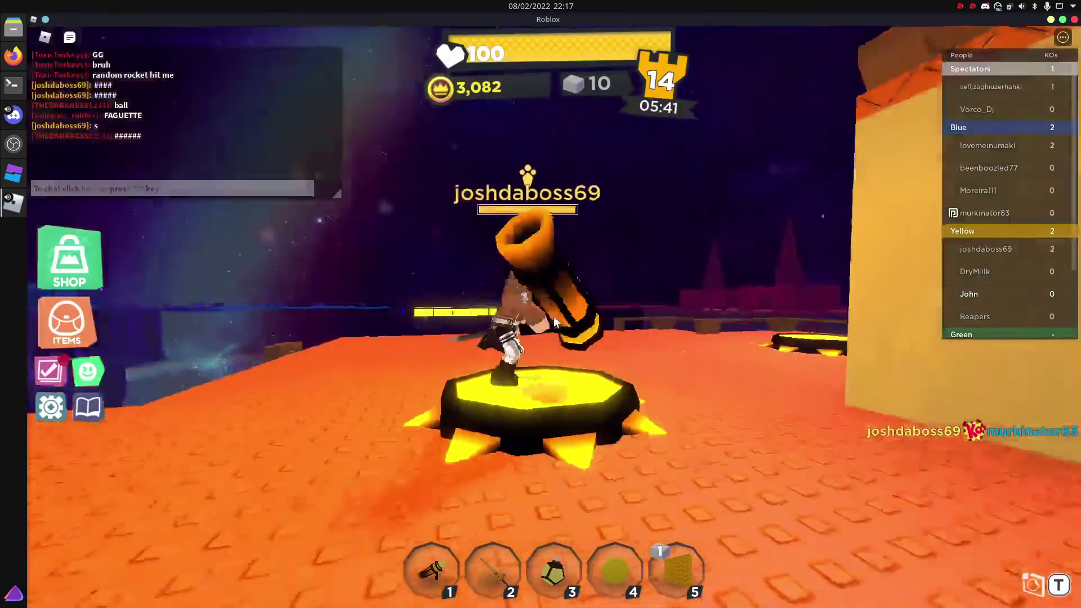
Fire the Rocket Launcher at joshdaboss69, then attack with the Firebrand.
{"action": "key", "text": "1"}
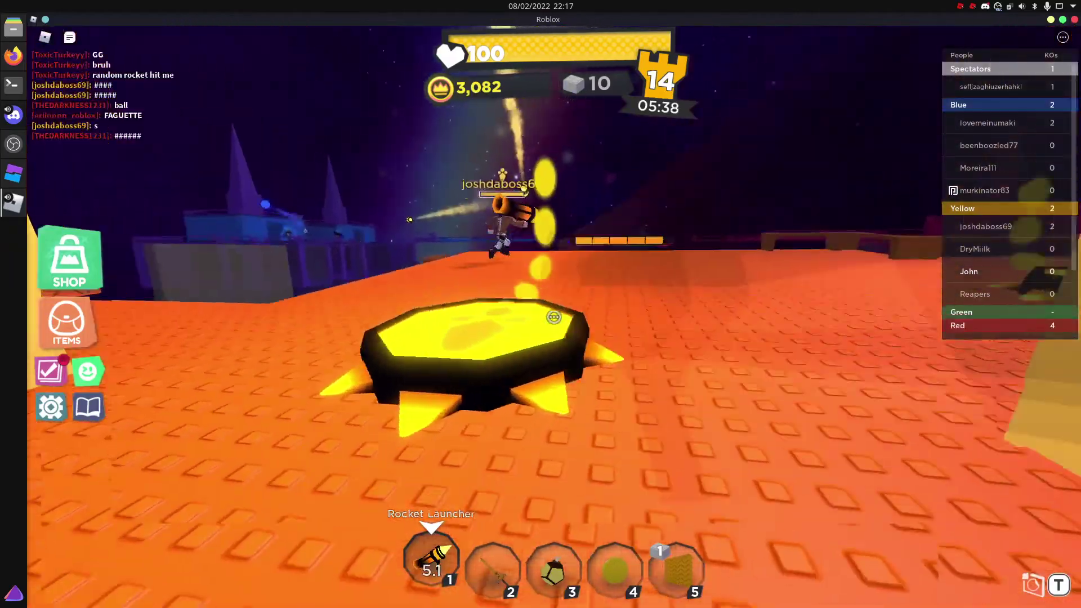
{"action": "left_click", "coordinate": [553, 316]}
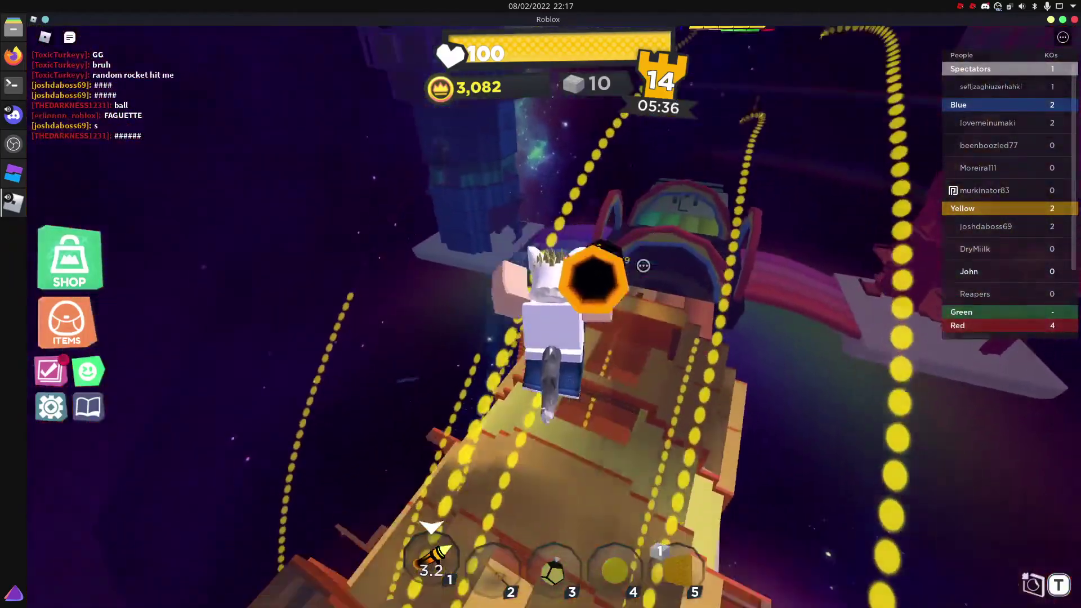
{"action": "key", "text": "2"}
{"action": "left_click", "coordinate": [642, 271]}
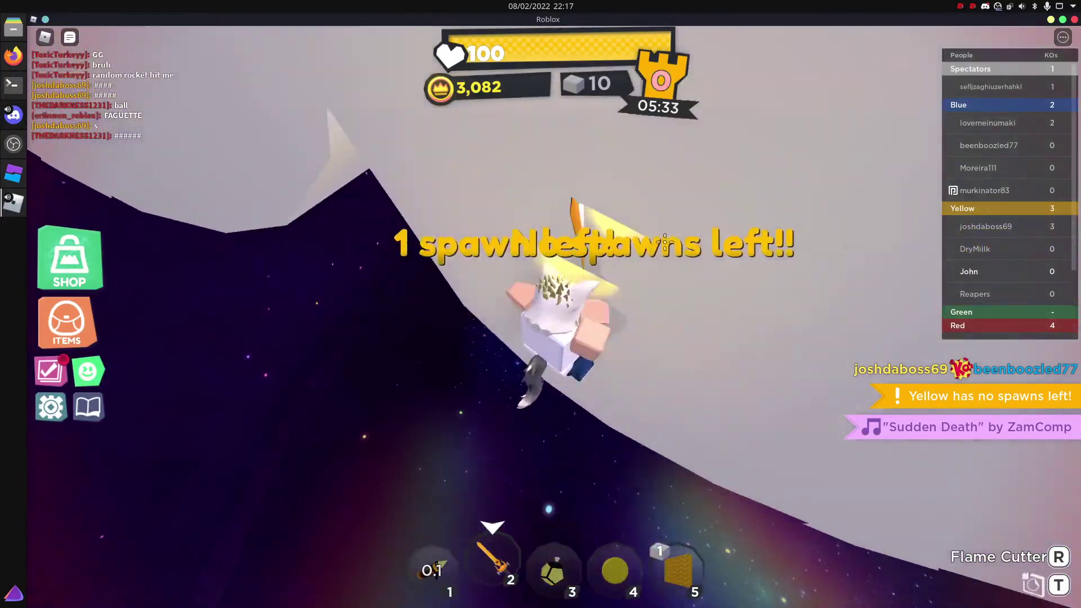
Turn the Shift Lock Switch on in Settings and resume play.
{"action": "key", "text": "Escape"}
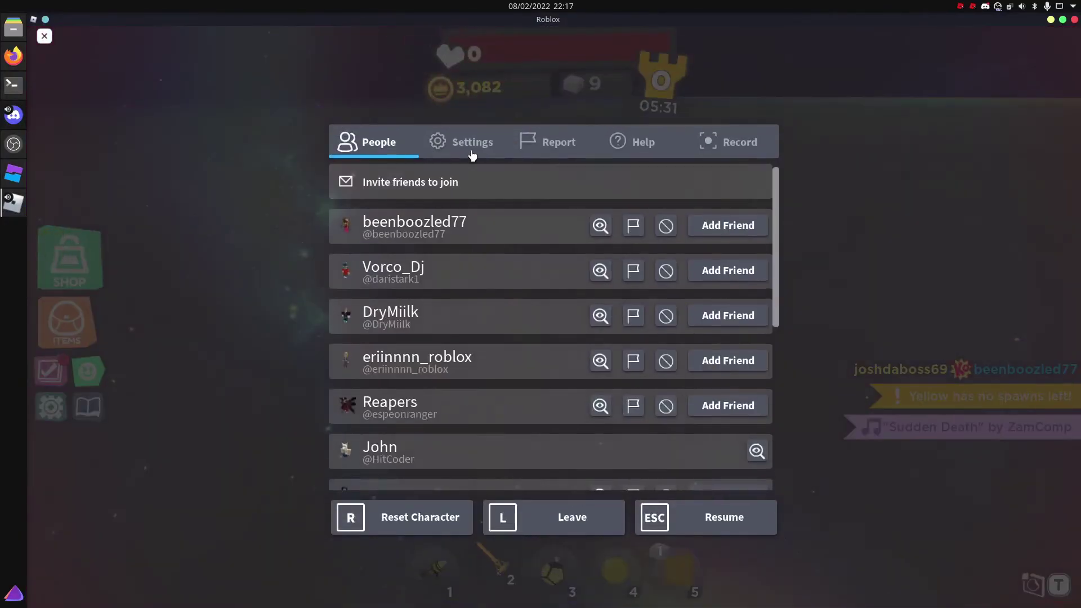
{"action": "left_click", "coordinate": [467, 149]}
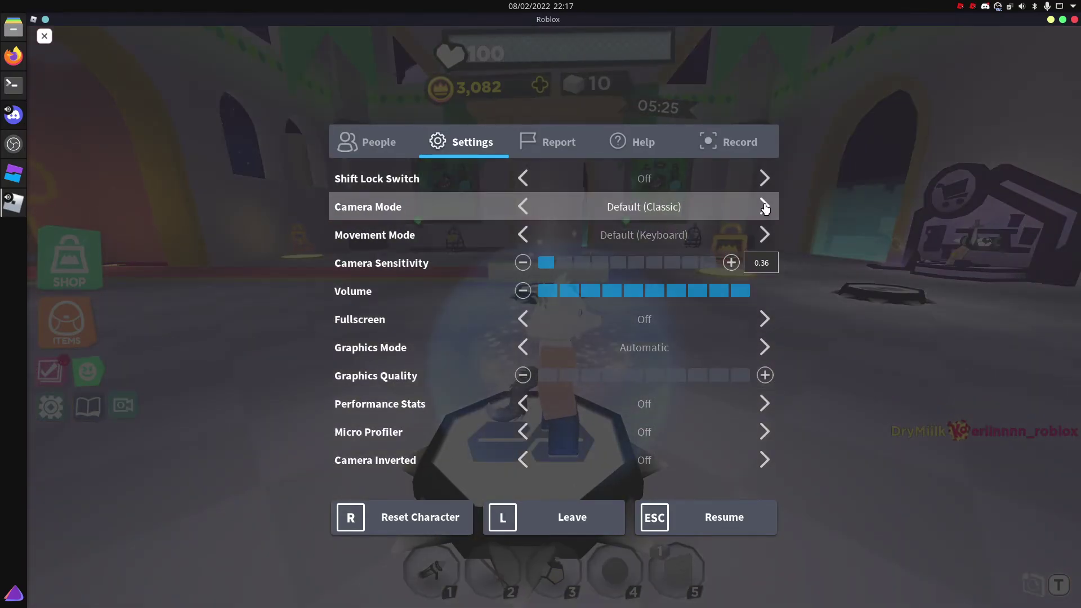
{"action": "left_click", "coordinate": [765, 178]}
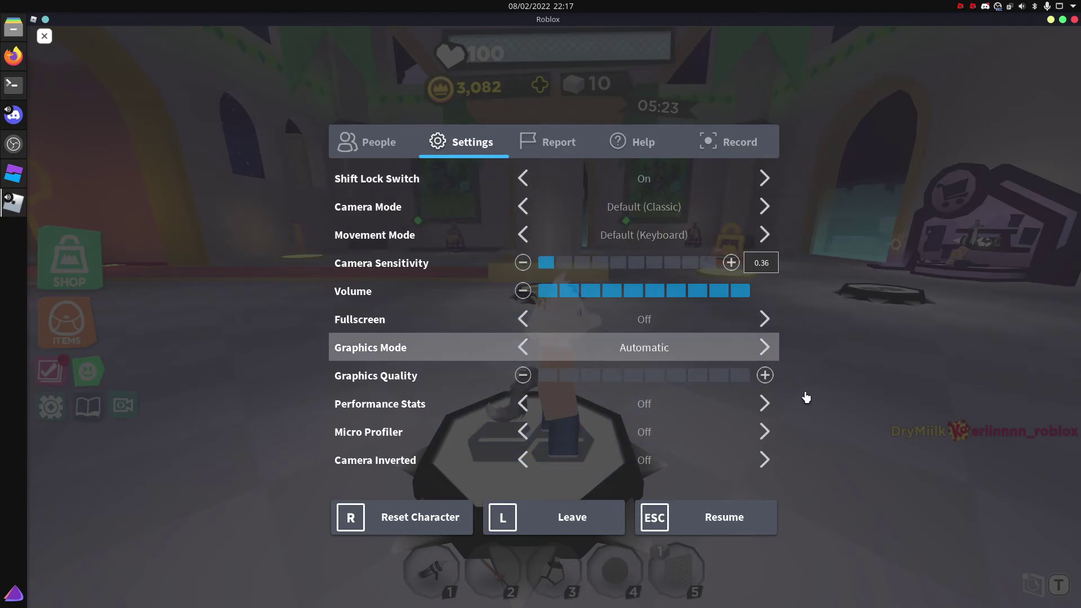
{"action": "key", "text": "Escape"}
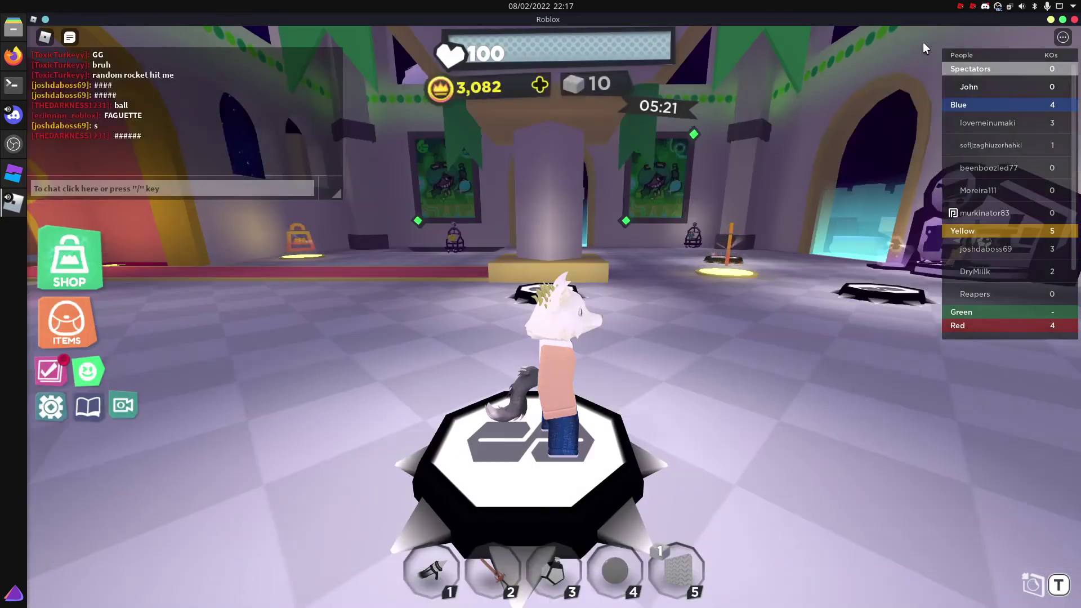
Look over the Grapejuice tray's FPS Cap options, close them, and walk through the portal.
{"action": "left_click", "coordinate": [973, 7]}
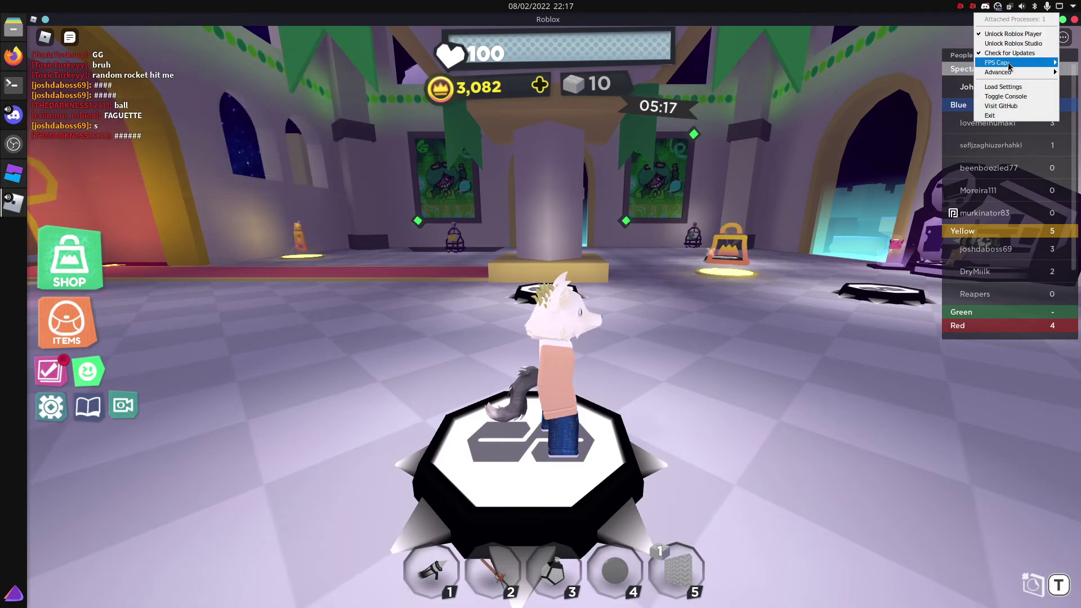
{"action": "mouse_move", "coordinate": [1005, 62]}
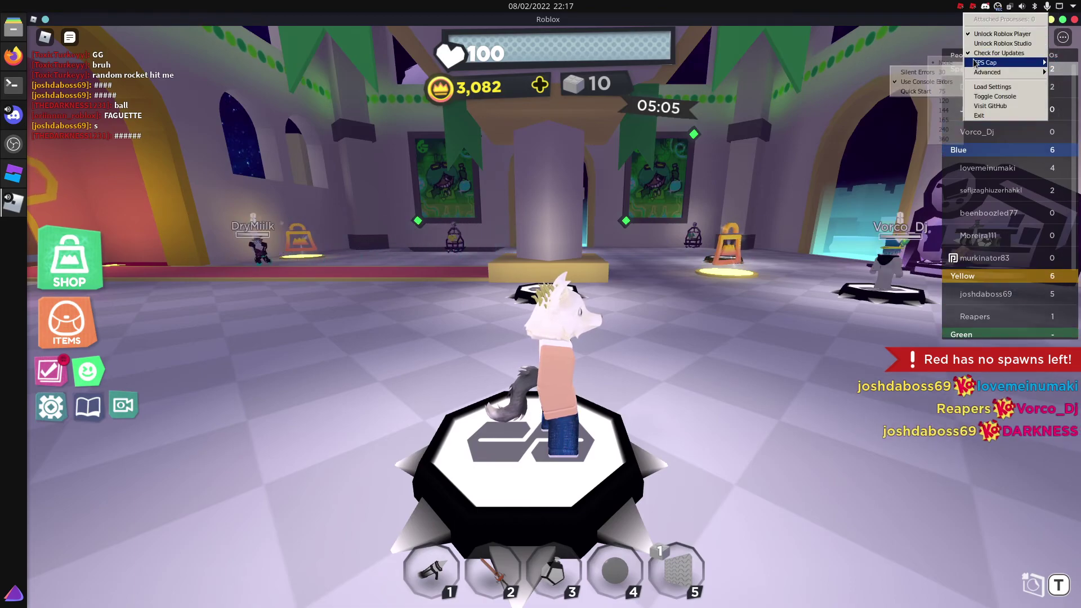
{"action": "left_click", "coordinate": [944, 110]}
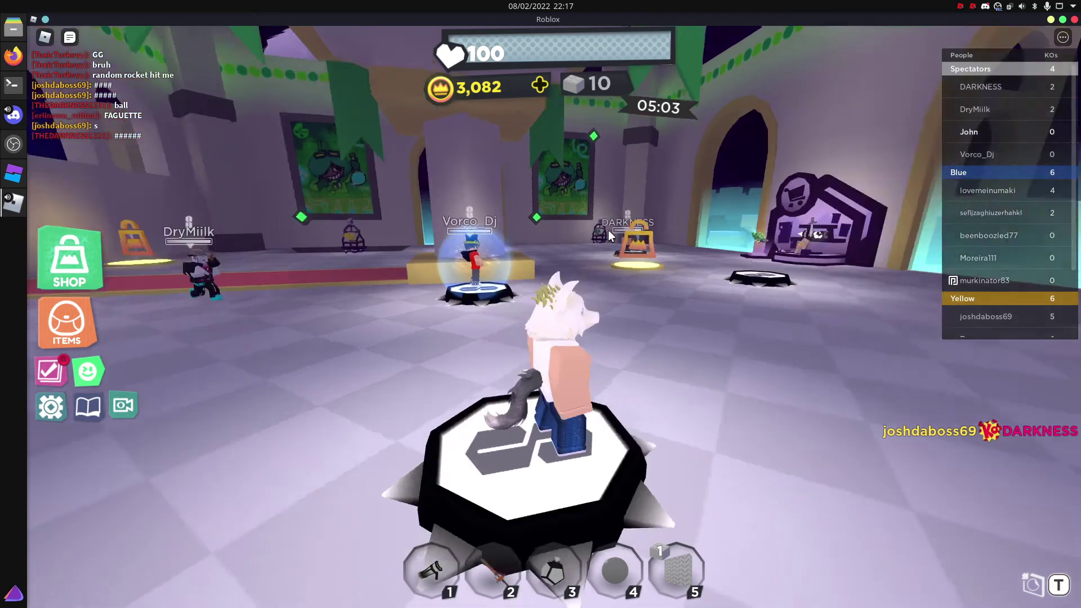
{"action": "key", "text": "w"}
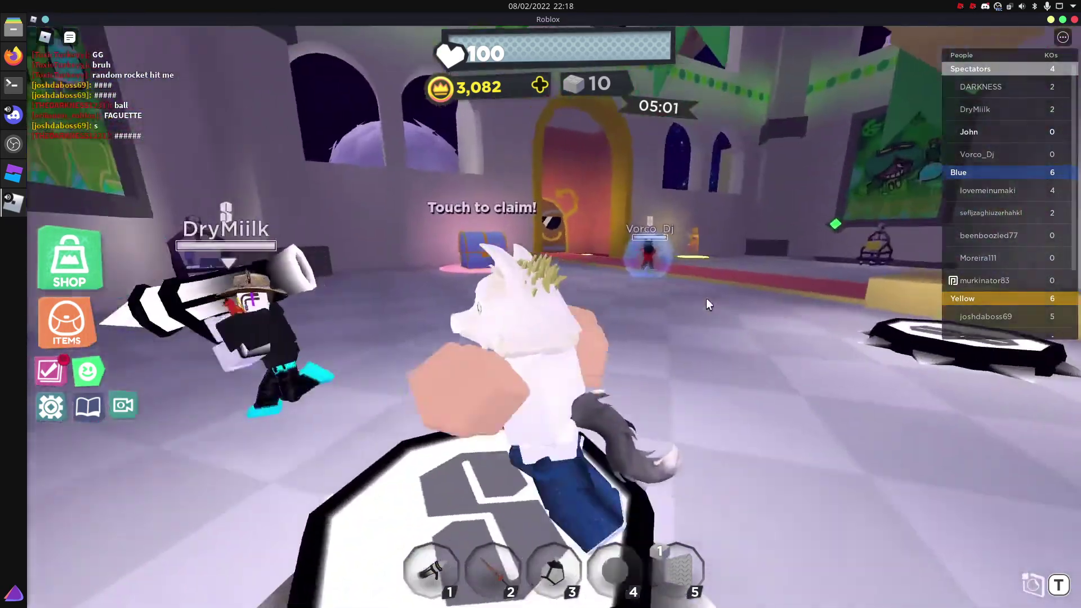
{"action": "key", "text": "w"}
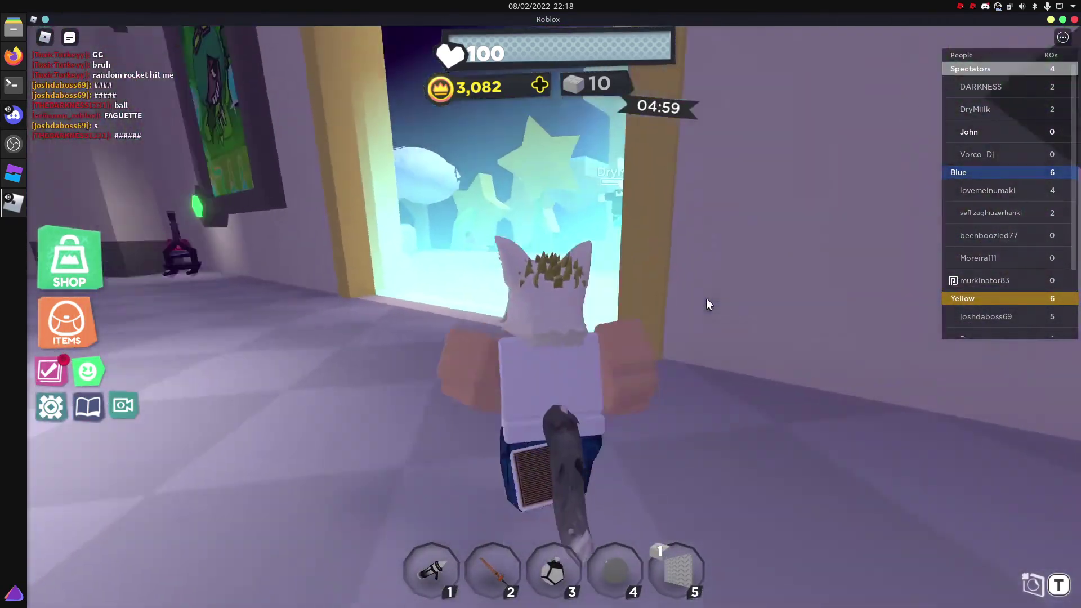
Set Graphics Mode to Manual with the lowest Graphics Quality, then resume play.
{"action": "key", "text": "Escape"}
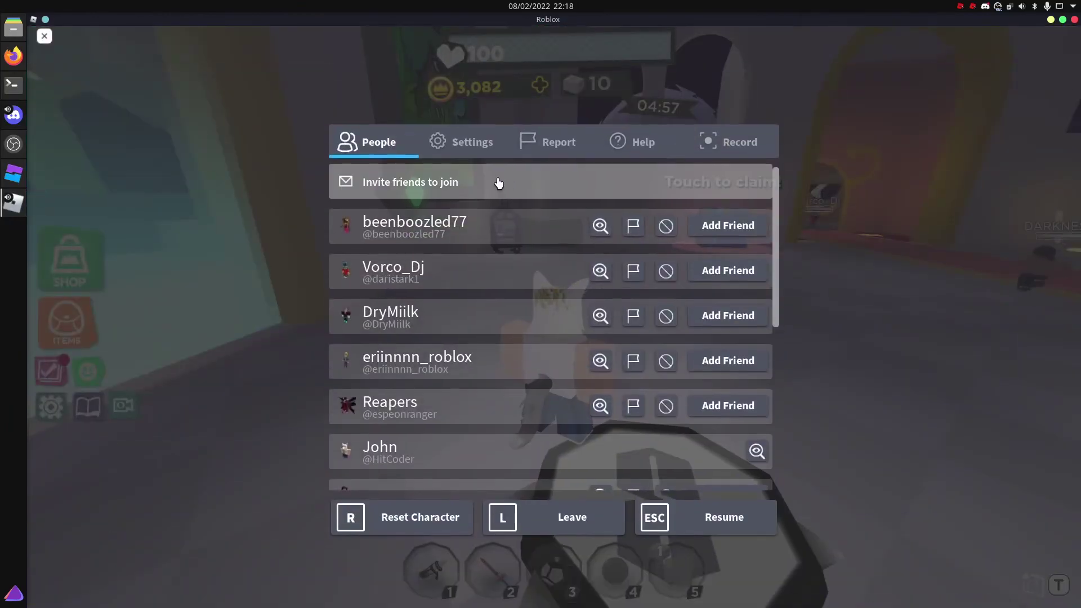
{"action": "left_click", "coordinate": [471, 142]}
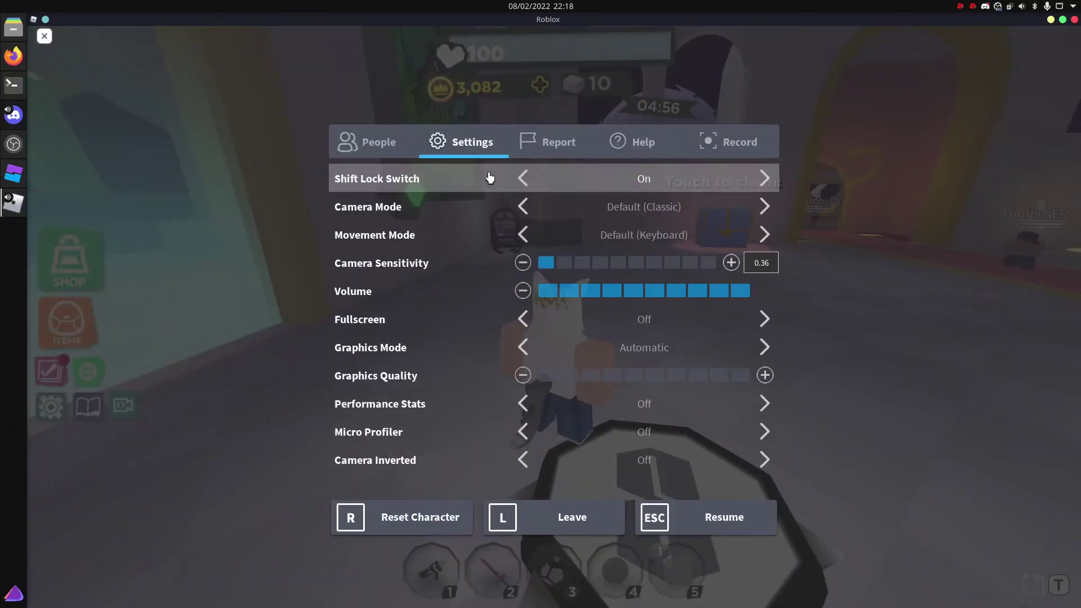
{"action": "left_click", "coordinate": [523, 376]}
{"action": "left_click", "coordinate": [523, 375]}
{"action": "key", "text": "Escape"}
Run around the lobby room with WASD, equipping and swinging the Firebrand.
{"action": "key", "text": "w"}
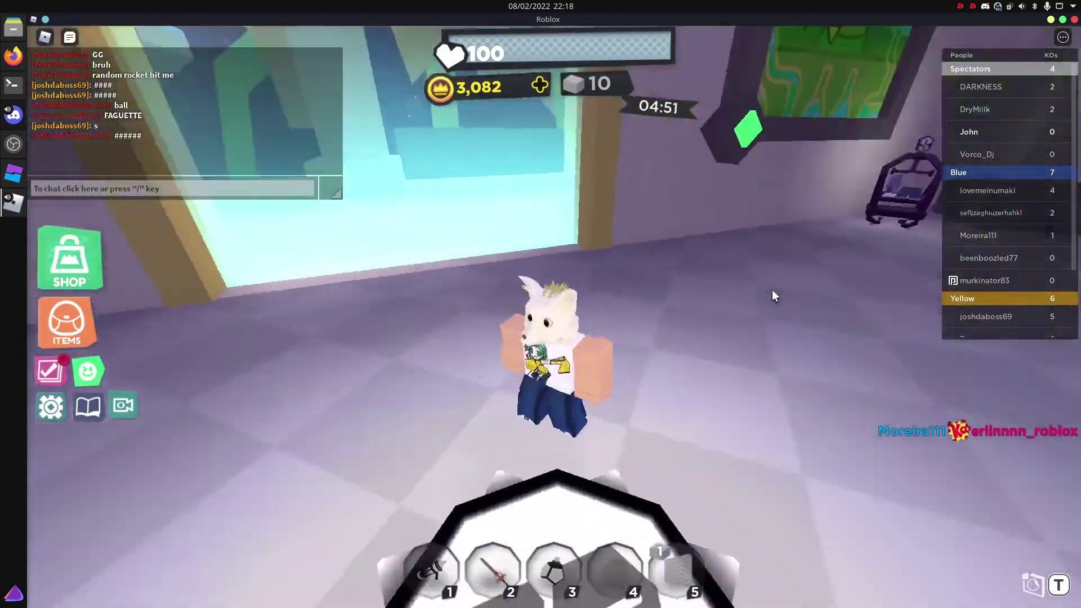
{"action": "key", "text": "a"}
{"action": "key", "text": "w"}
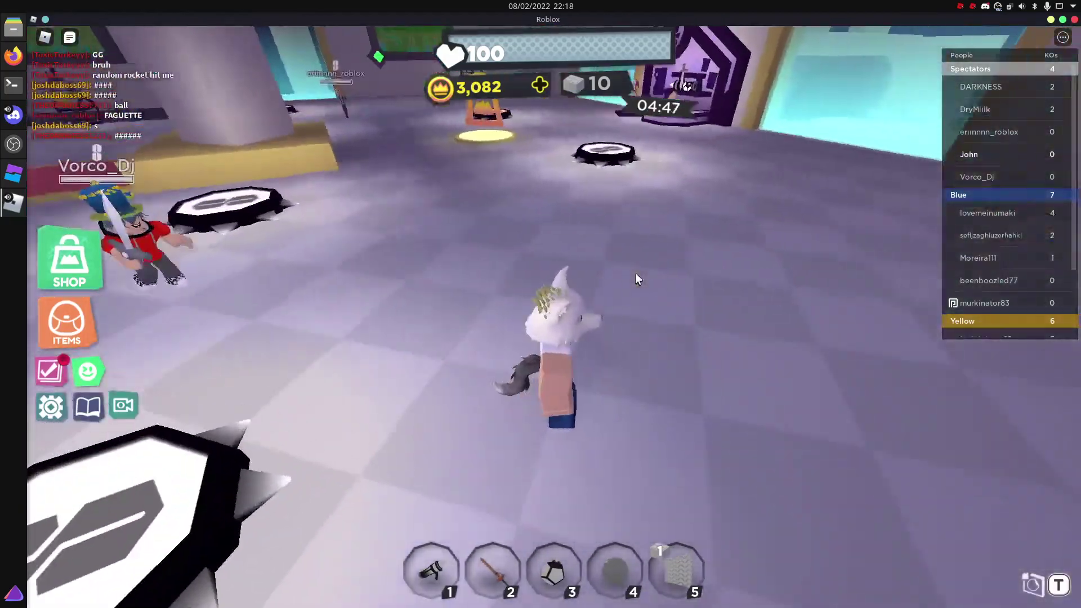
{"action": "key", "text": "a"}
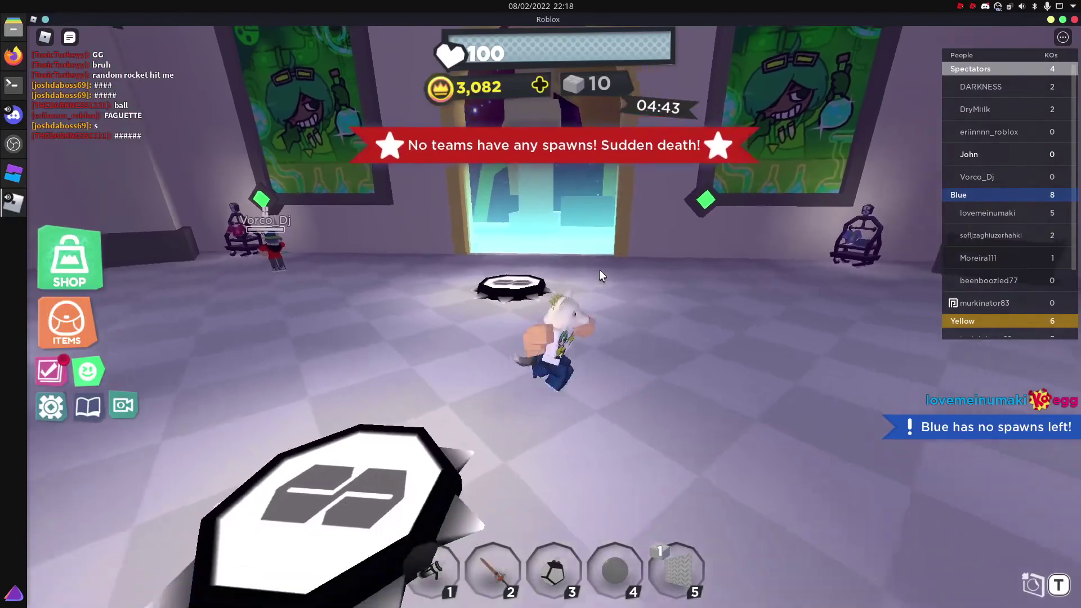
{"action": "key", "text": "2"}
{"action": "key", "text": "w"}
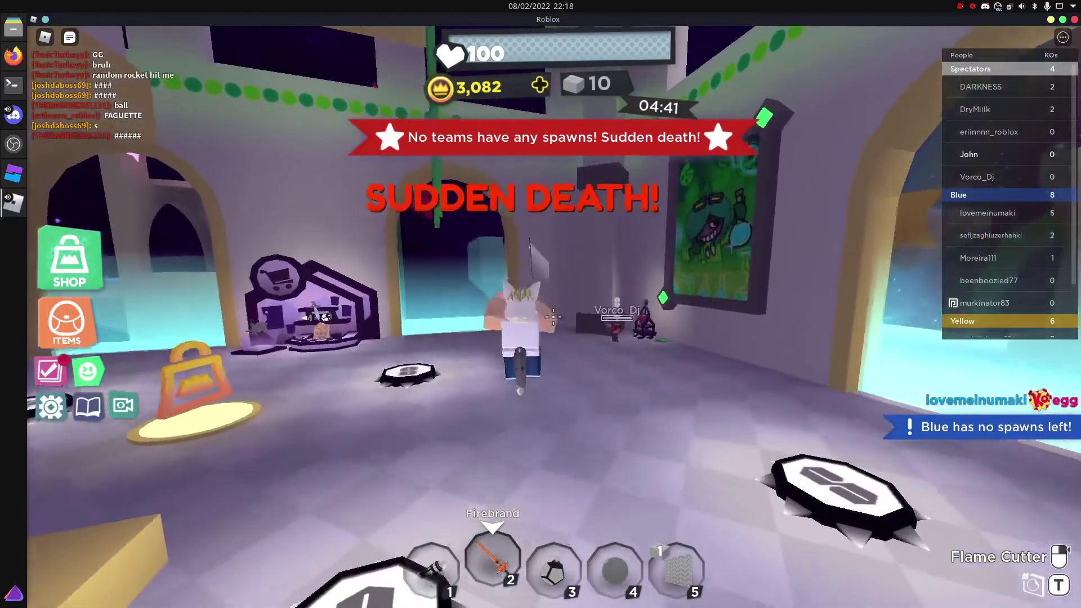
{"action": "left_click", "coordinate": [554, 317]}
{"action": "key", "text": "w"}
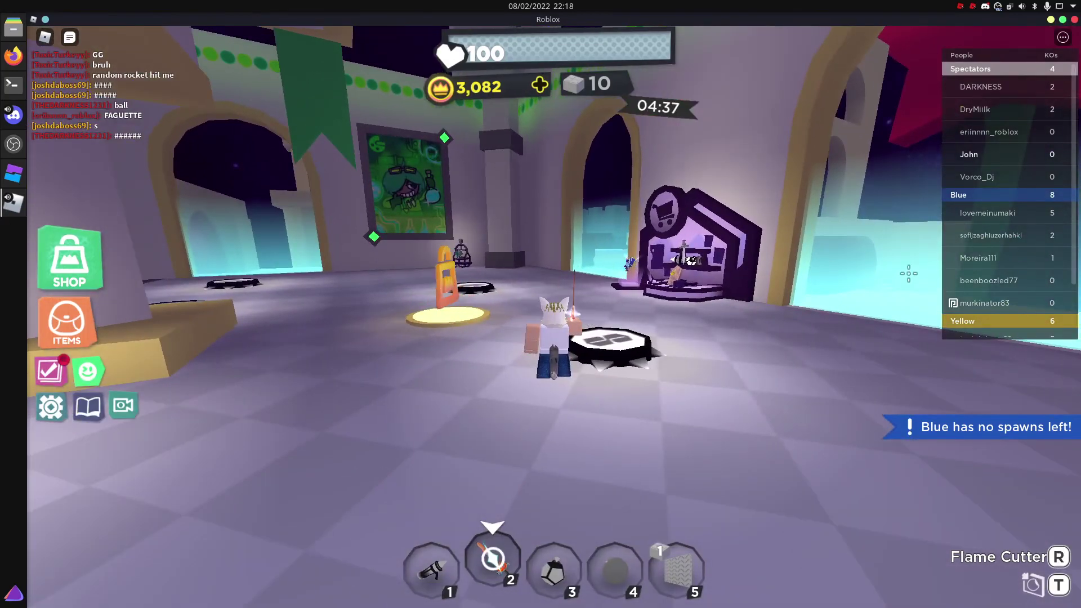
{"action": "key", "text": "s"}
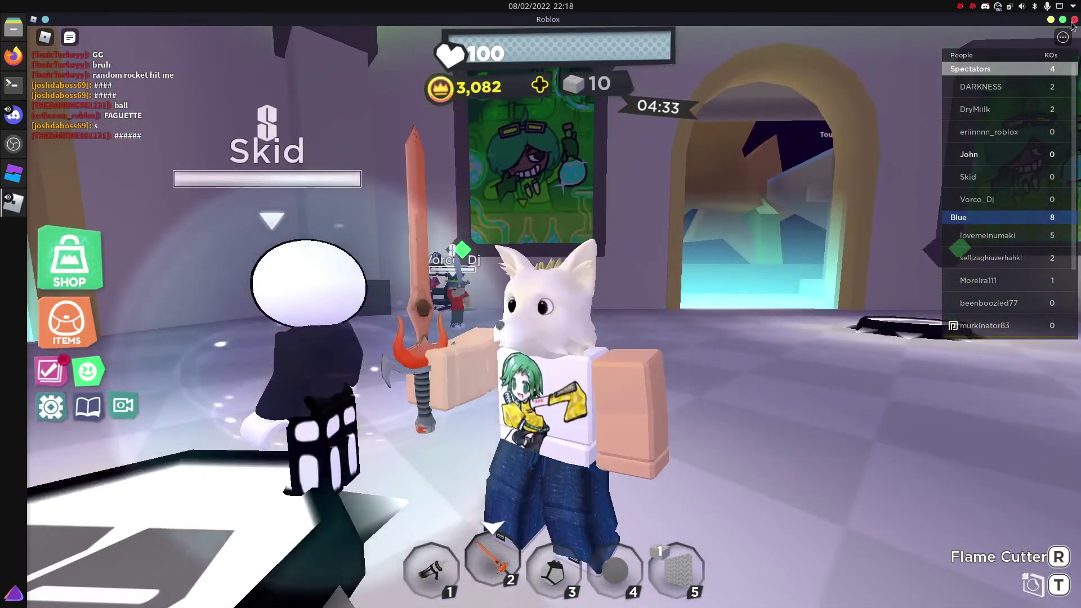
Switch from Roblox to Firefox, then bring OBS Studio forward and drag it so its controls show.
{"action": "key", "text": "alt+Tab"}
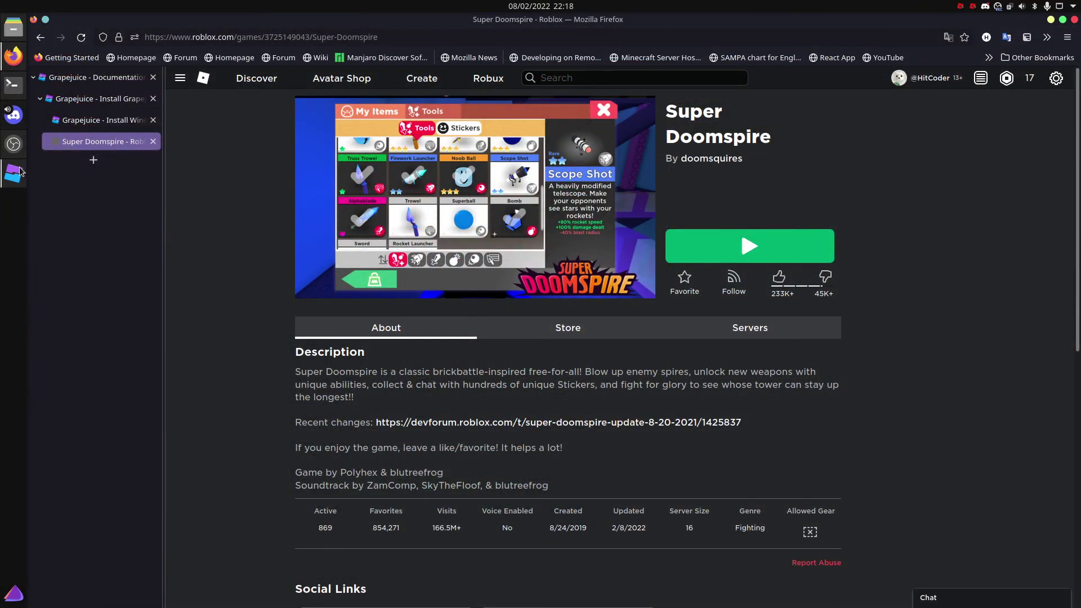
{"action": "left_click", "coordinate": [10, 146]}
{"action": "left_click_drag", "start_coordinate": [511, 268], "coordinate": [596, 146]}
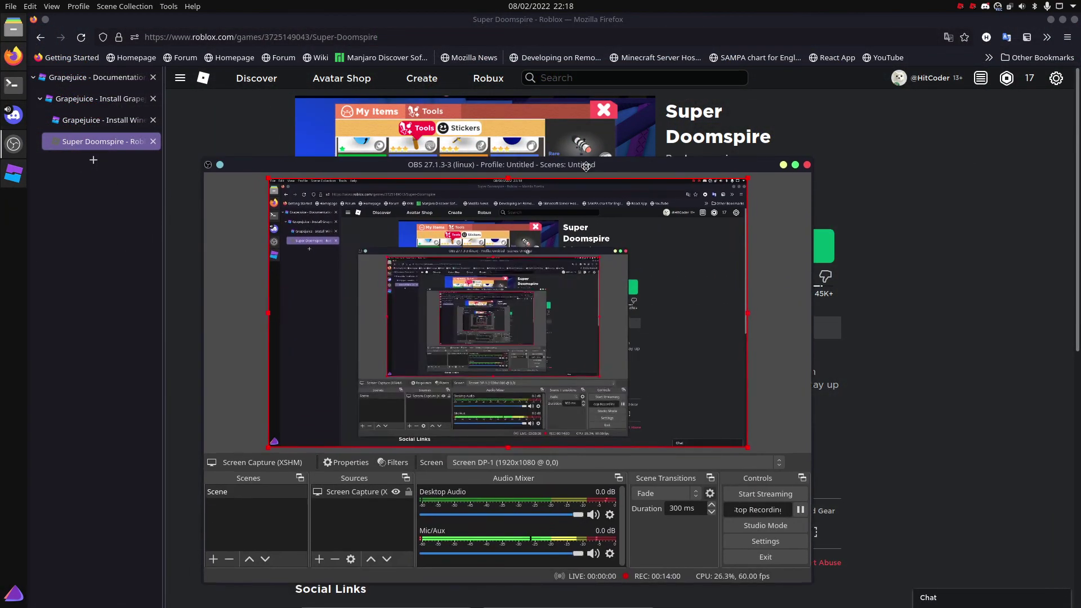